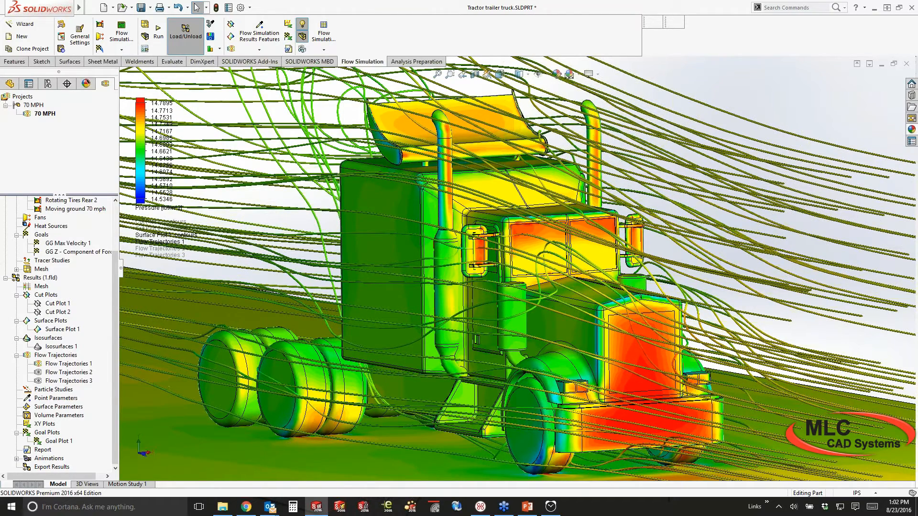
Hide the Flow Trajectories 1 streamlines around the truck and turn it to a side view
{"action": "scroll", "coordinate": [482, 145], "scroll_direction": "up", "scroll_amount": 2}
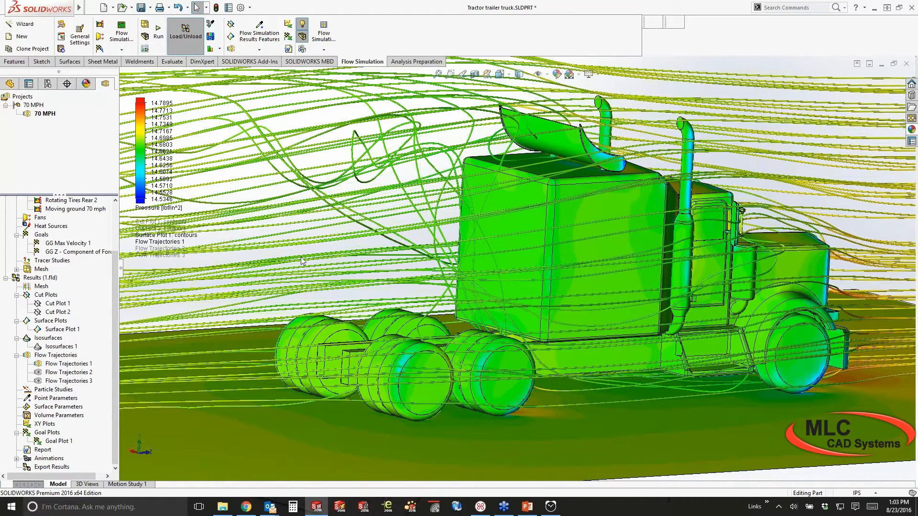
{"action": "right_click", "coordinate": [57, 363]}
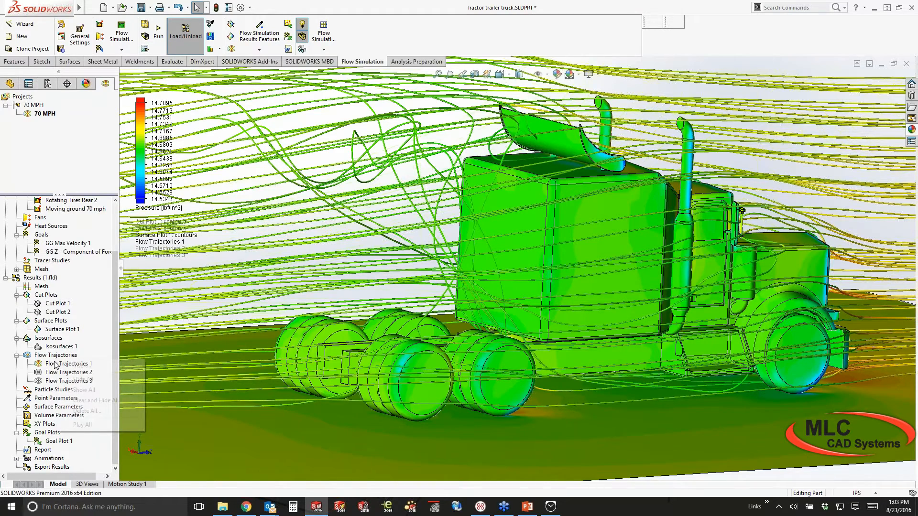
{"action": "right_click", "coordinate": [55, 365]}
{"action": "left_click", "coordinate": [77, 239]}
{"action": "middle_click_drag", "start_coordinate": [297, 260], "coordinate": [196, 273]}
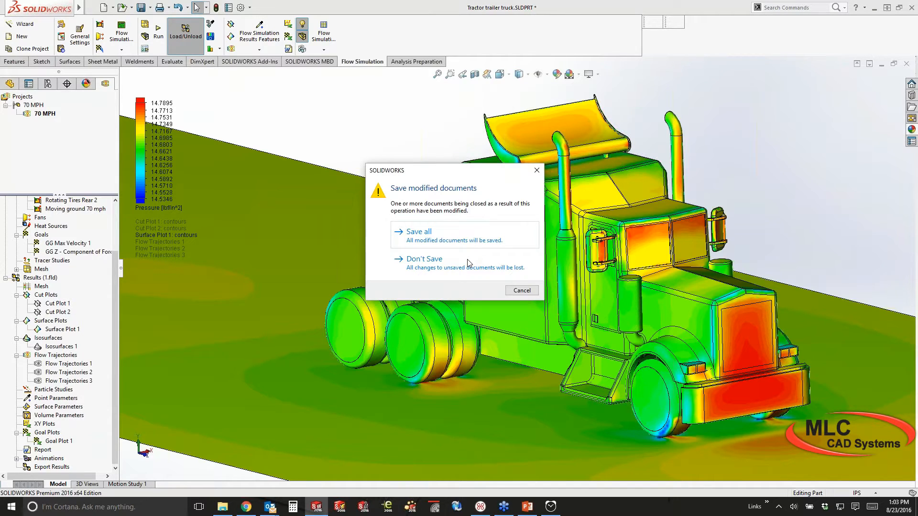
Close the truck model without saving, then zoom out on the Piston Valve assembly
{"action": "left_click", "coordinate": [424, 260]}
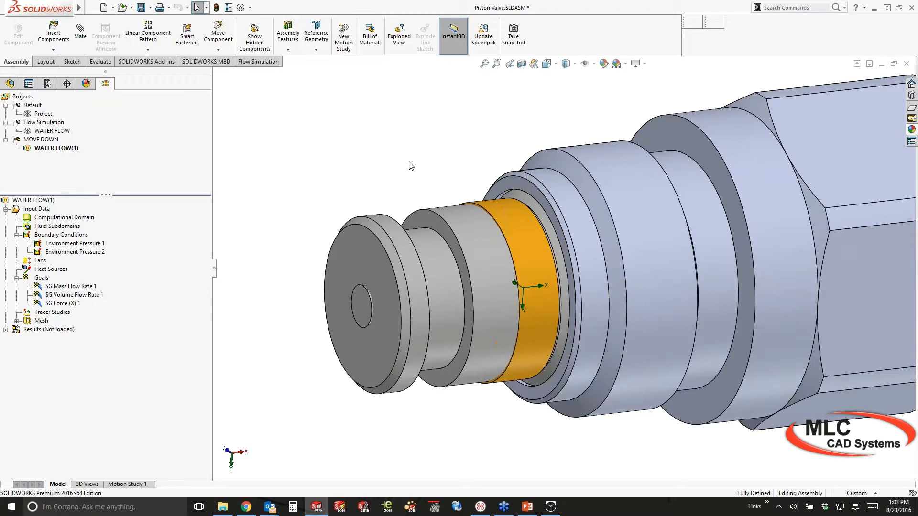
{"action": "scroll", "coordinate": [398, 170], "scroll_direction": "up", "scroll_amount": 1}
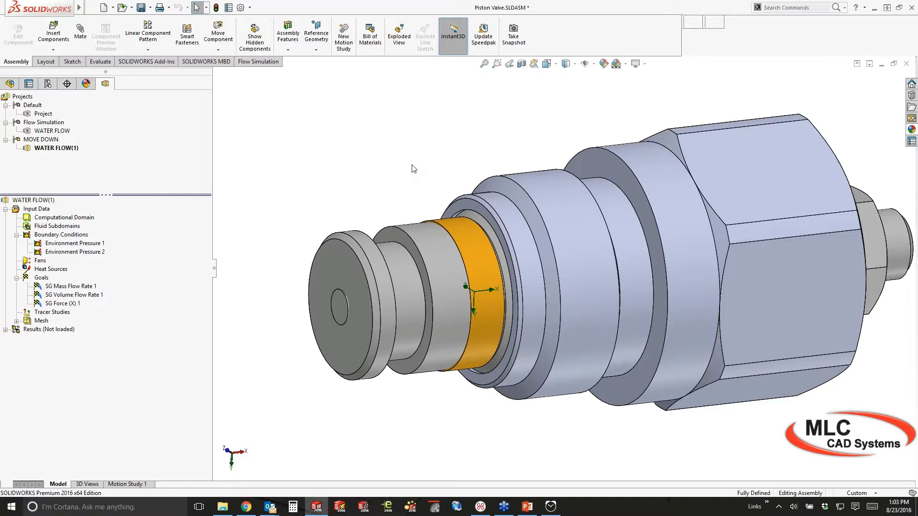
Apply a section view to the Piston Valve and inspect it from the Front and Back orientations
{"action": "middle_click_drag", "start_coordinate": [414, 169], "coordinate": [419, 165]}
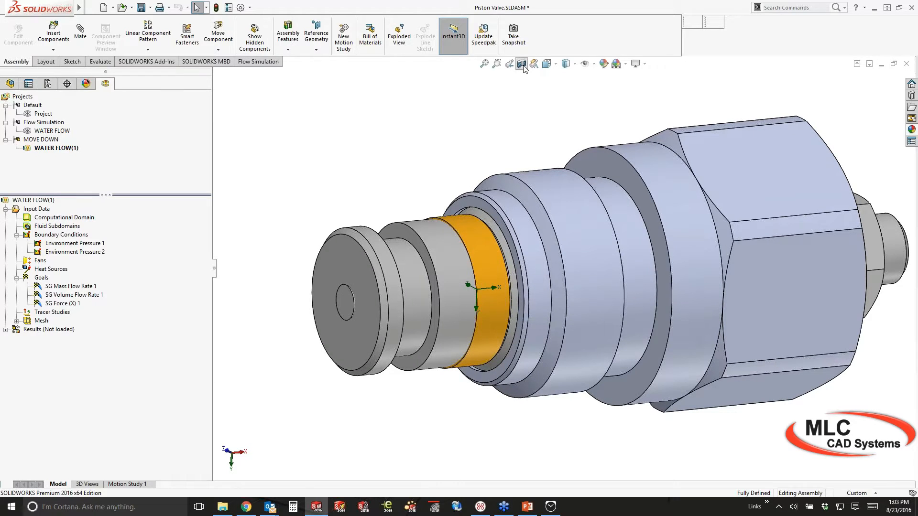
{"action": "left_click", "coordinate": [522, 63]}
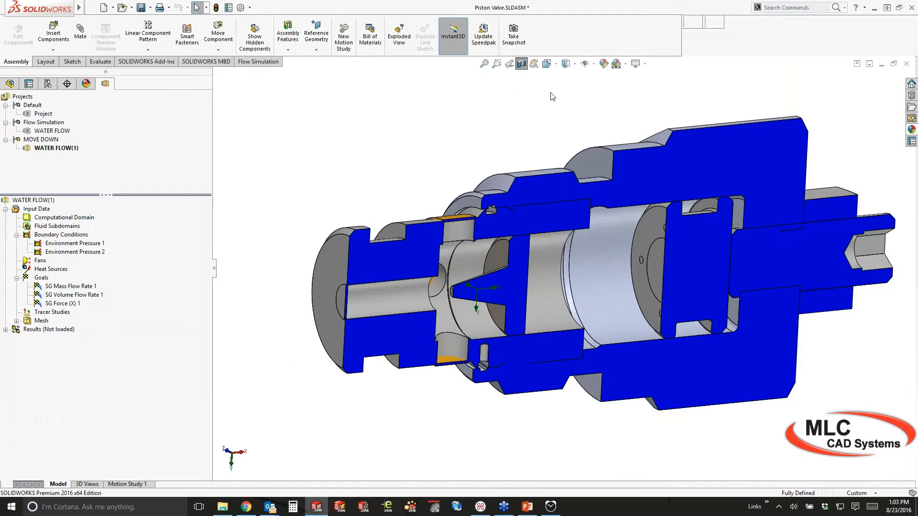
{"action": "key", "text": "ctrl+1"}
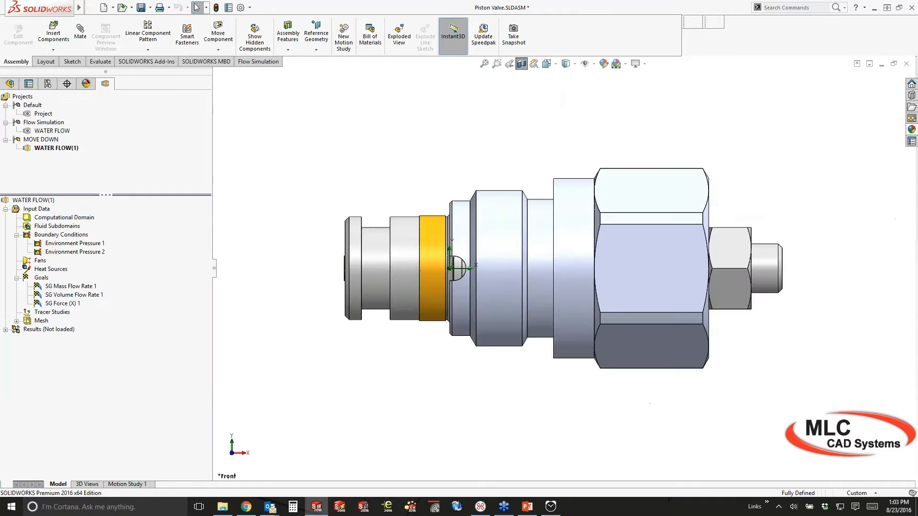
{"action": "key", "text": "ctrl+2"}
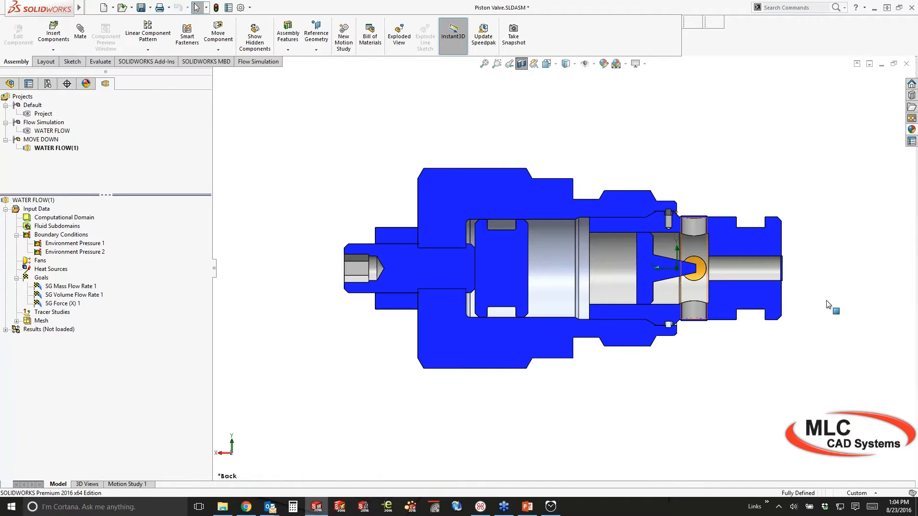
{"action": "scroll", "coordinate": [828, 305], "scroll_direction": "down", "scroll_amount": 3}
{"action": "scroll", "coordinate": [818, 311], "scroll_direction": "down", "scroll_amount": 1}
{"action": "middle_click_drag", "start_coordinate": [818, 311], "coordinate": [878, 309], "text": "ctrl"}
{"action": "scroll", "coordinate": [877, 310], "scroll_direction": "up", "scroll_amount": 1}
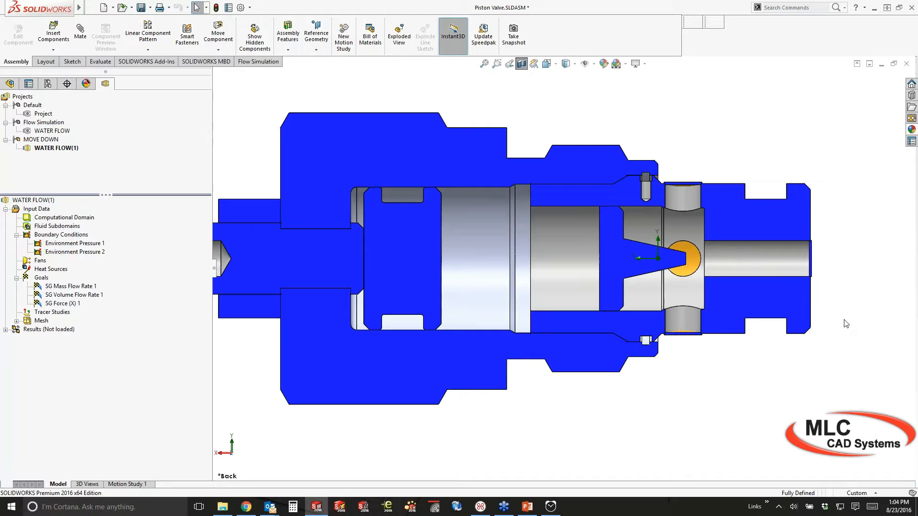
Select the shaft face to check its radius, clear the selection, and rotate the sectioned valve
{"action": "left_click", "coordinate": [716, 249]}
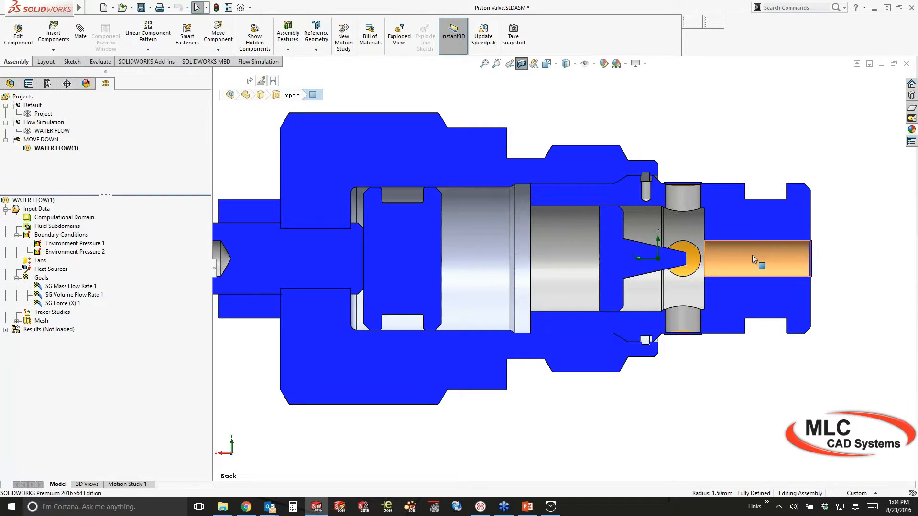
{"action": "scroll", "coordinate": [753, 255], "scroll_direction": "up", "scroll_amount": 3}
{"action": "left_click", "coordinate": [893, 247]}
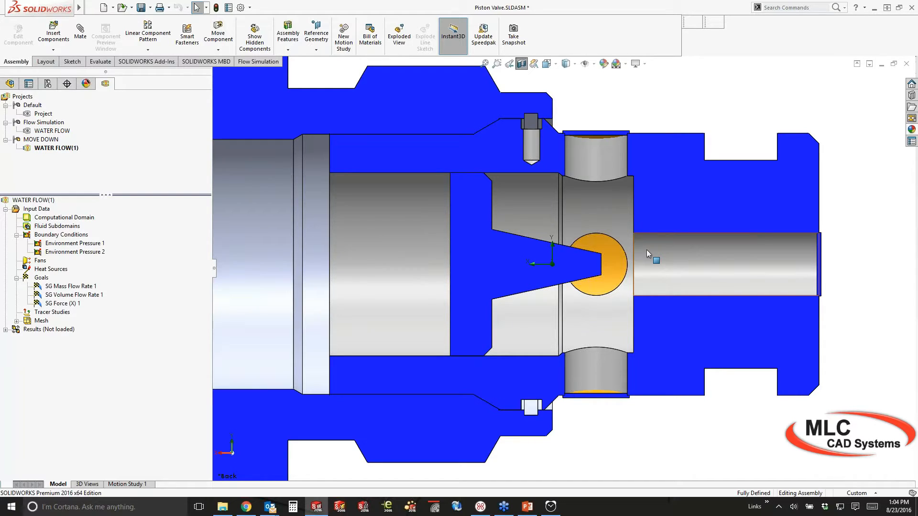
{"action": "middle_click_drag", "start_coordinate": [589, 253], "coordinate": [507, 263]}
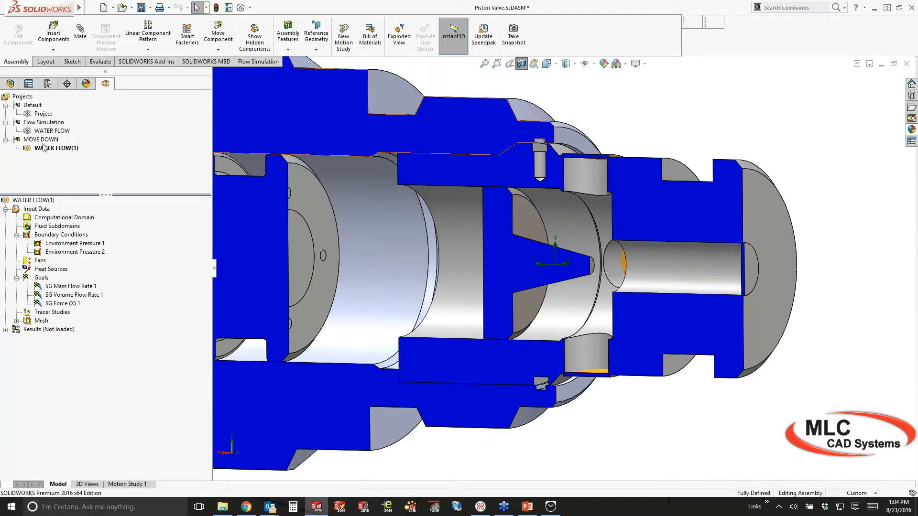
Launch the Flow Simulation Wizard and name the new project 'Water'
{"action": "left_click", "coordinate": [100, 175]}
{"action": "left_click", "coordinate": [252, 64]}
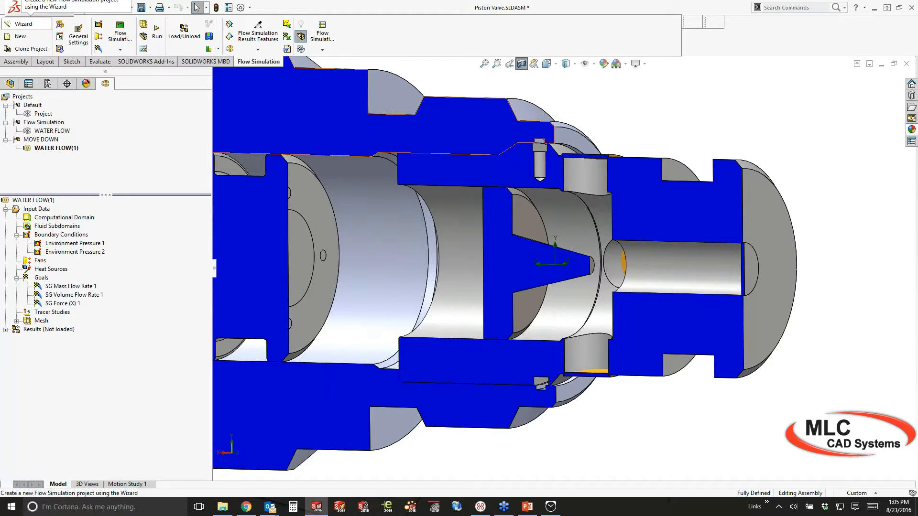
{"action": "left_click", "coordinate": [37, 31]}
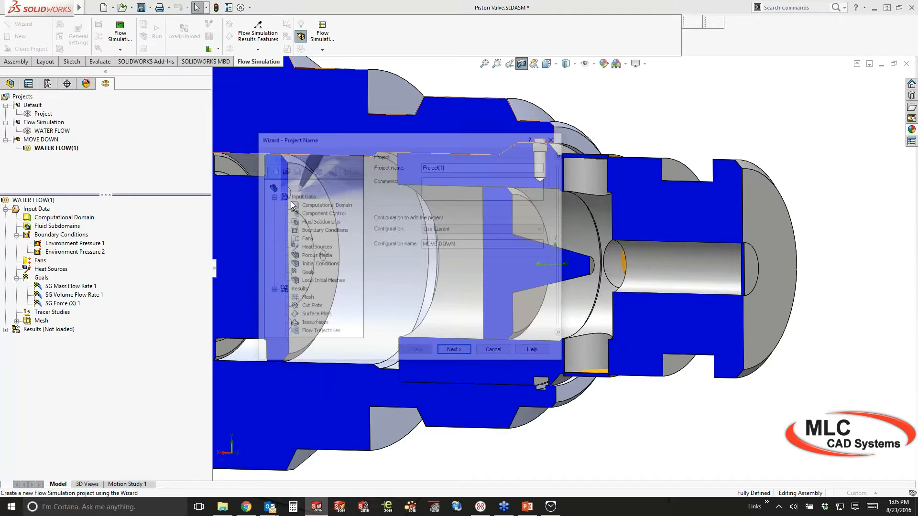
{"action": "left_click_drag", "start_coordinate": [430, 142], "coordinate": [433, 142]}
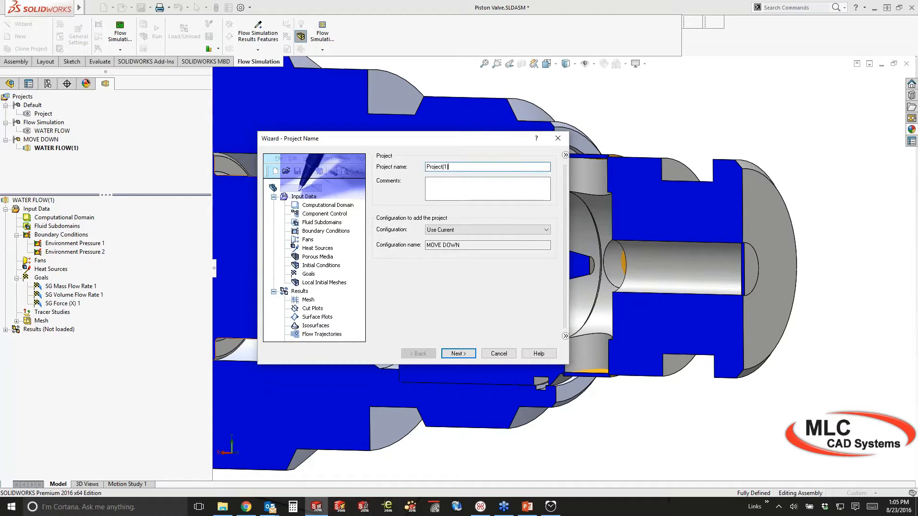
{"action": "double_click", "coordinate": [447, 167]}
{"action": "type", "text": "Water"}
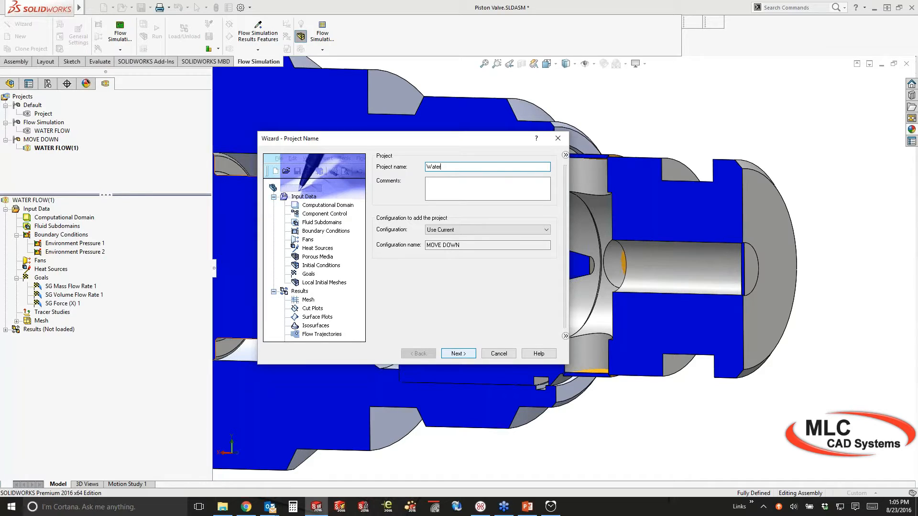
{"action": "left_click", "coordinate": [458, 353]}
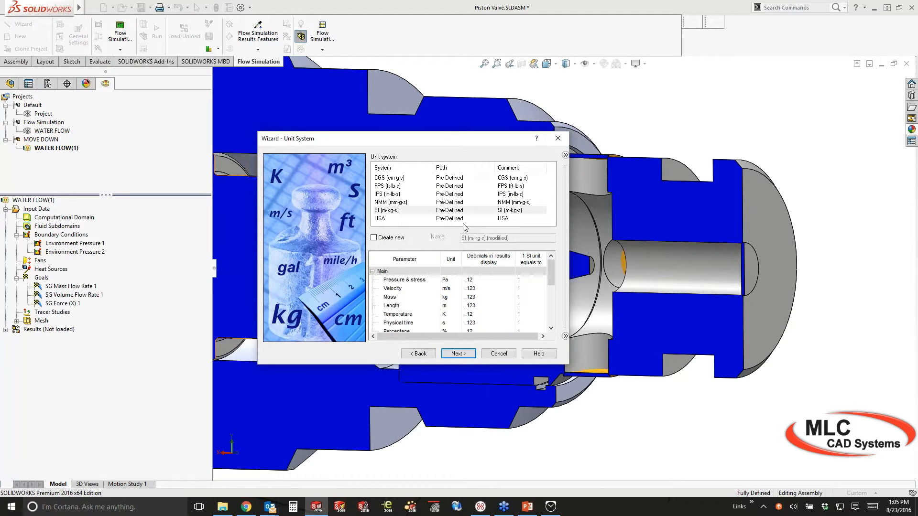
Use SI (m-kg-s) units with pressure in bar, saved as a new custom unit system 'My'
{"action": "left_click", "coordinate": [391, 212]}
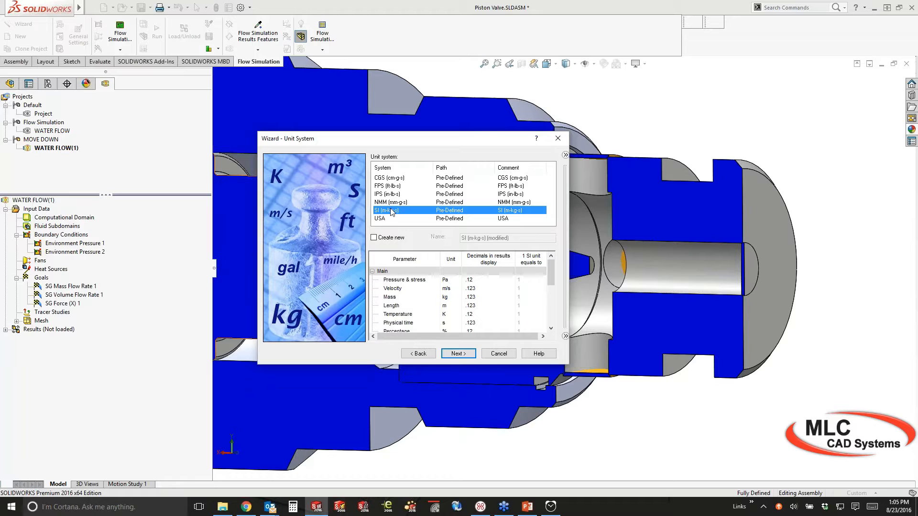
{"action": "left_click", "coordinate": [456, 282]}
{"action": "left_click", "coordinate": [458, 281]}
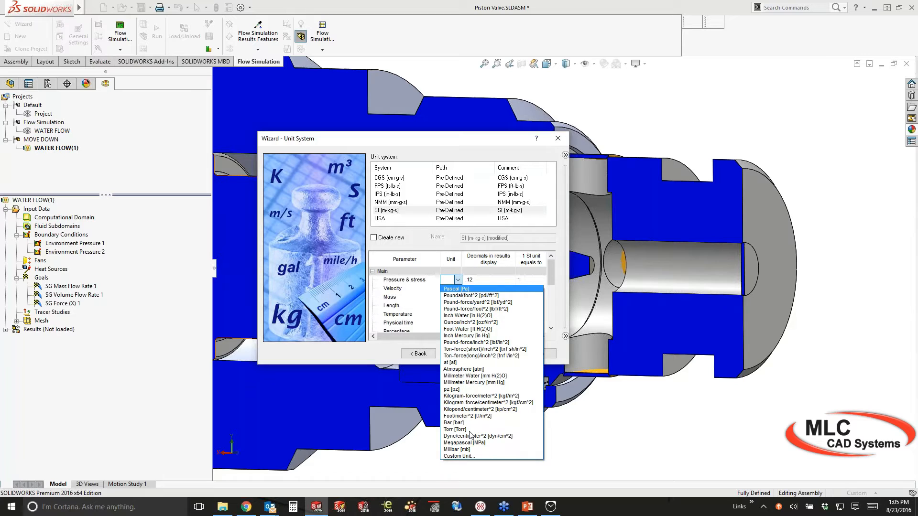
{"action": "left_click", "coordinate": [454, 423]}
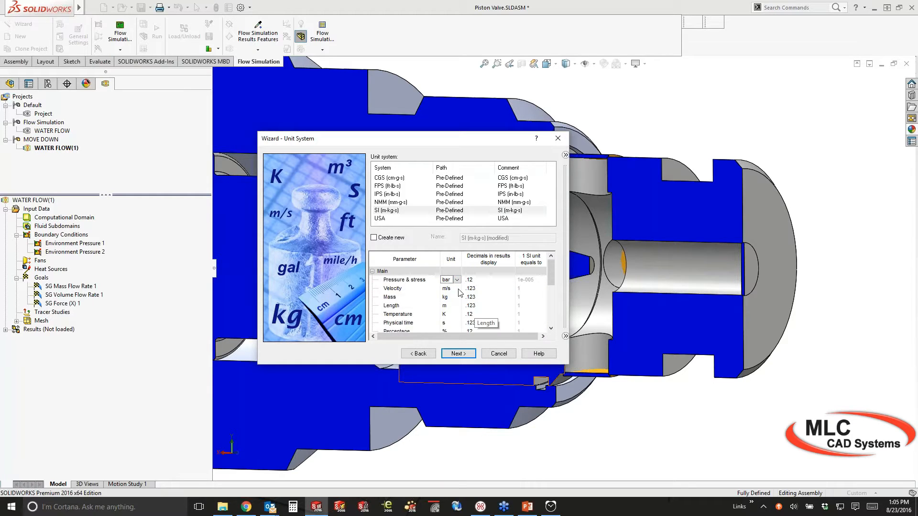
{"action": "left_click", "coordinate": [458, 289]}
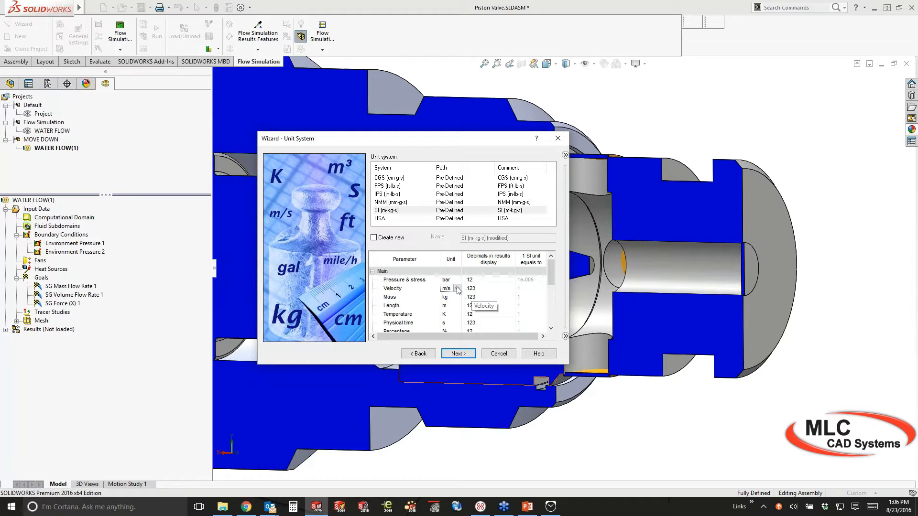
{"action": "left_click", "coordinate": [373, 238]}
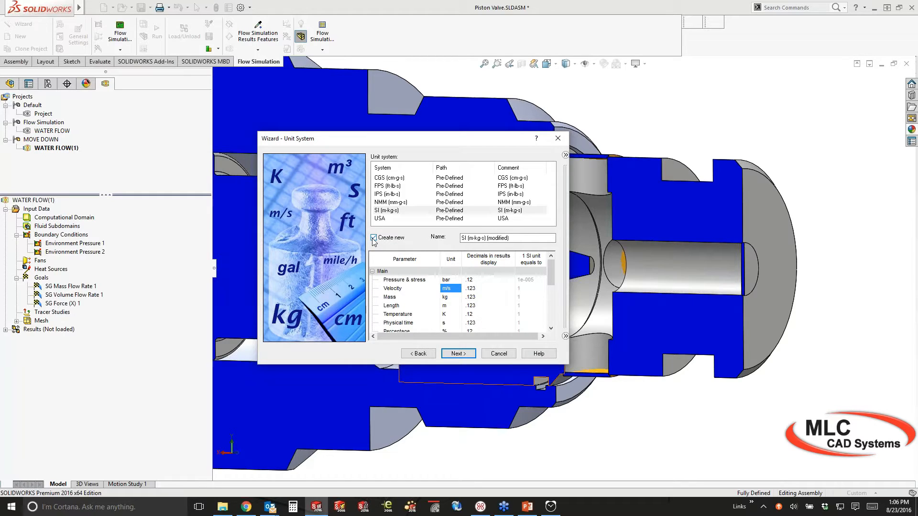
{"action": "key", "text": "Tab"}
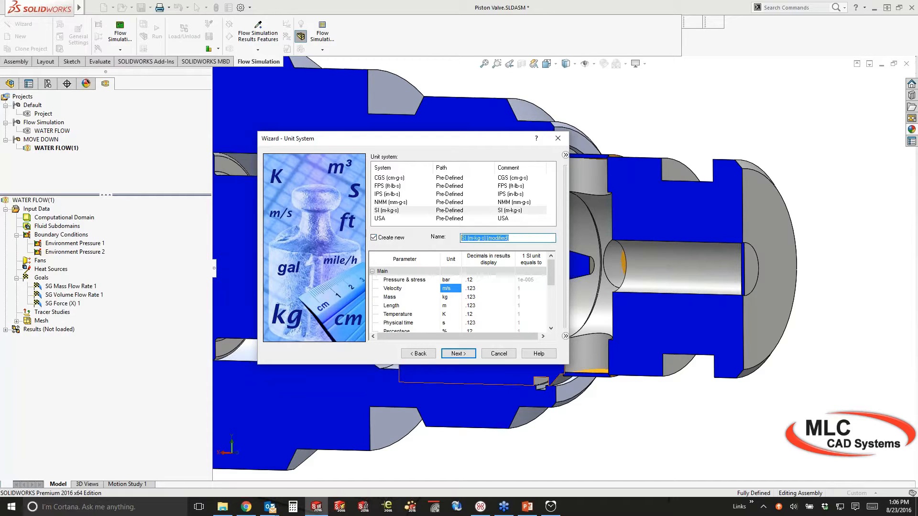
{"action": "type", "text": "My"}
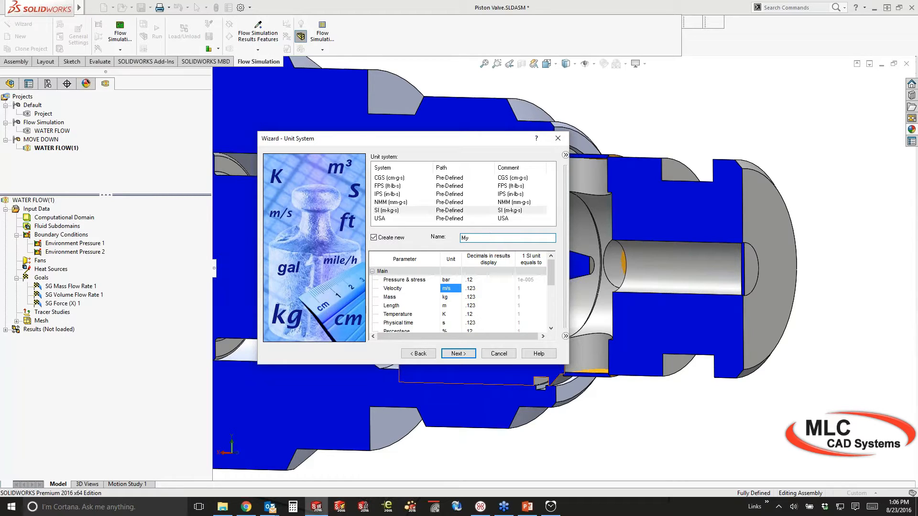
{"action": "left_click", "coordinate": [458, 354]}
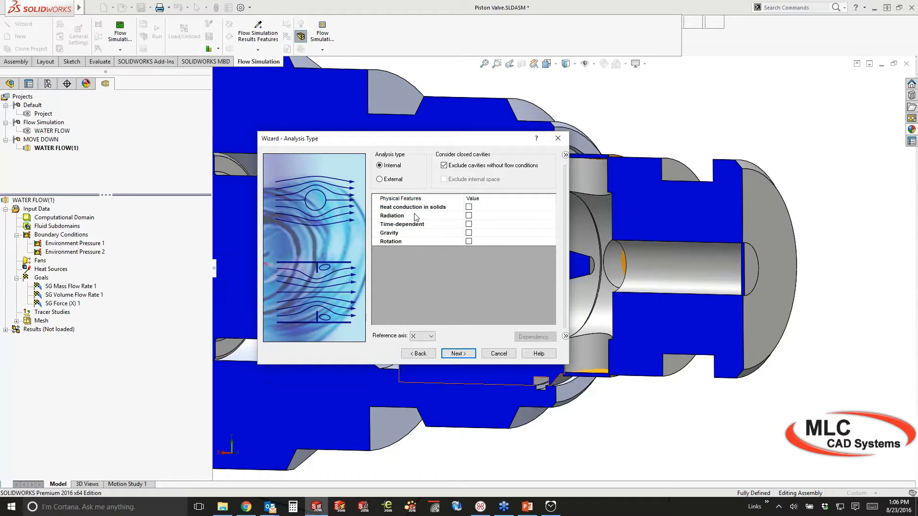
Add Water (Liquids) as the project fluid, leaving cavitation unchecked
{"action": "left_click", "coordinate": [464, 357]}
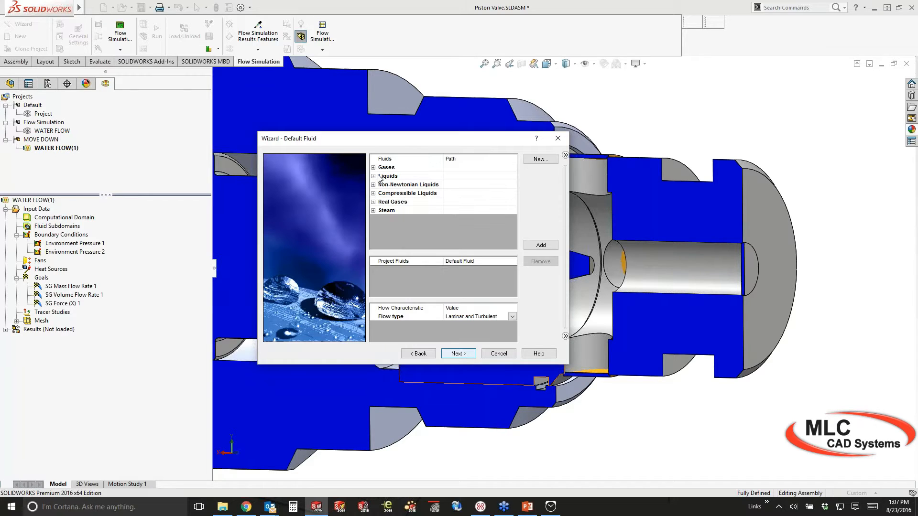
{"action": "left_click", "coordinate": [373, 176]}
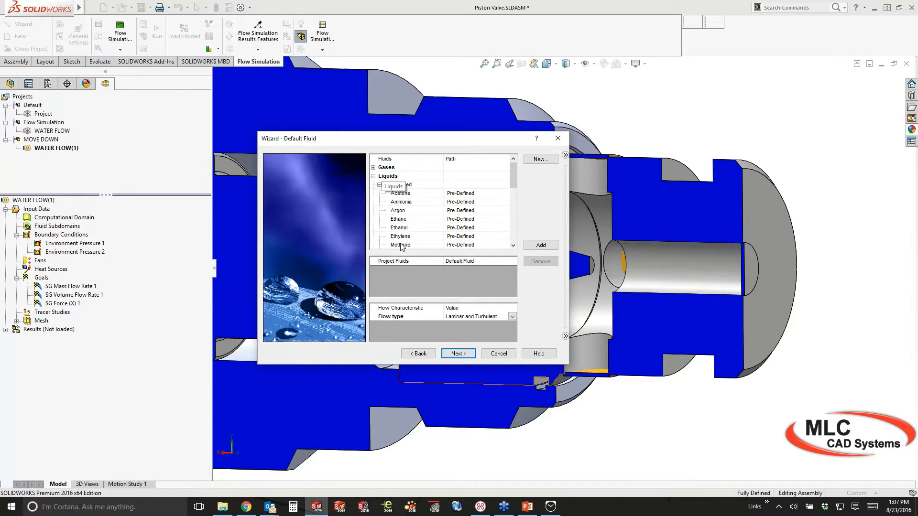
{"action": "scroll", "coordinate": [400, 246], "scroll_direction": "down", "scroll_amount": 3}
{"action": "left_click", "coordinate": [400, 244]}
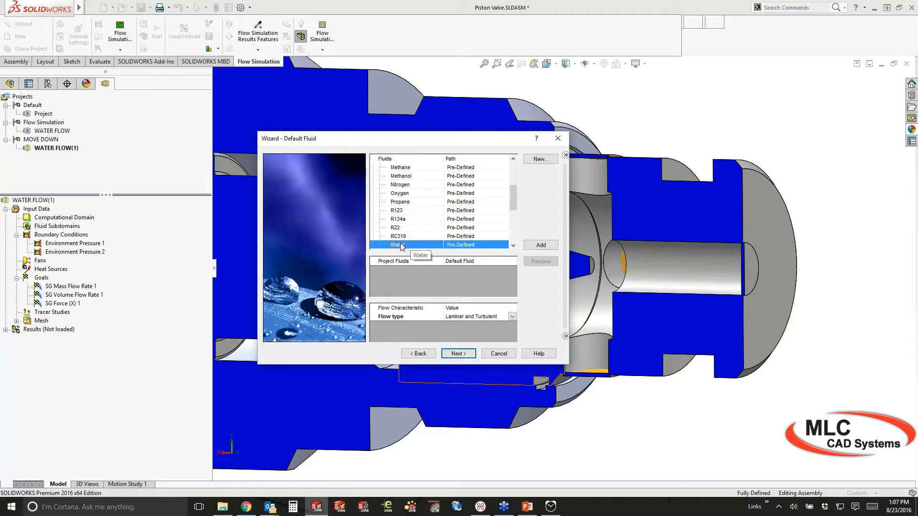
{"action": "double_click", "coordinate": [400, 245]}
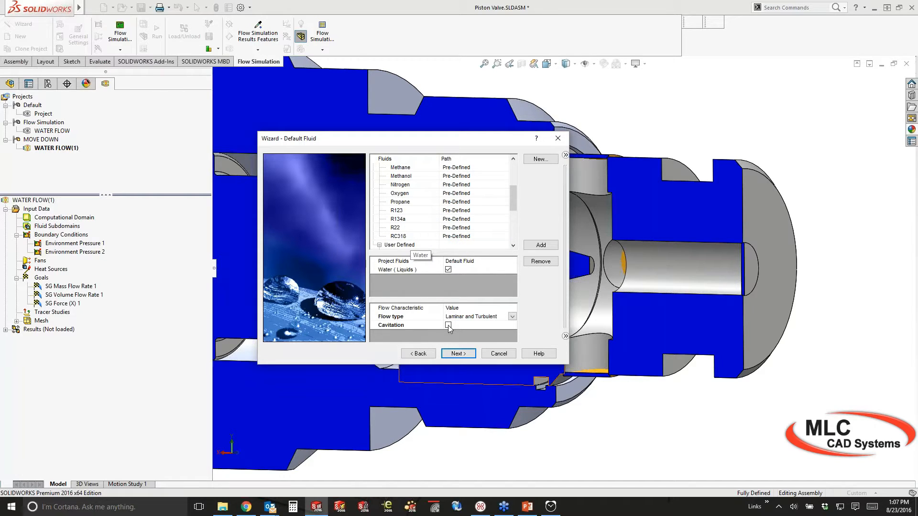
{"action": "left_click", "coordinate": [415, 272]}
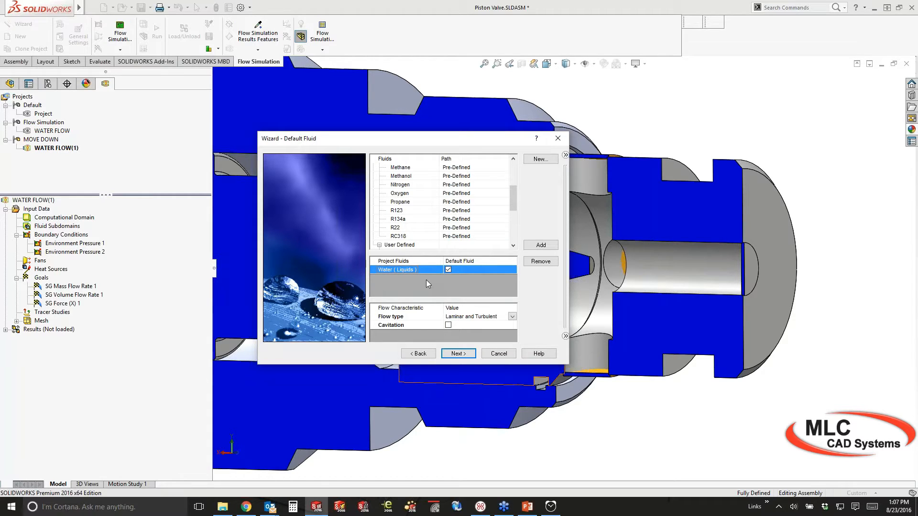
{"action": "left_click", "coordinate": [458, 353]}
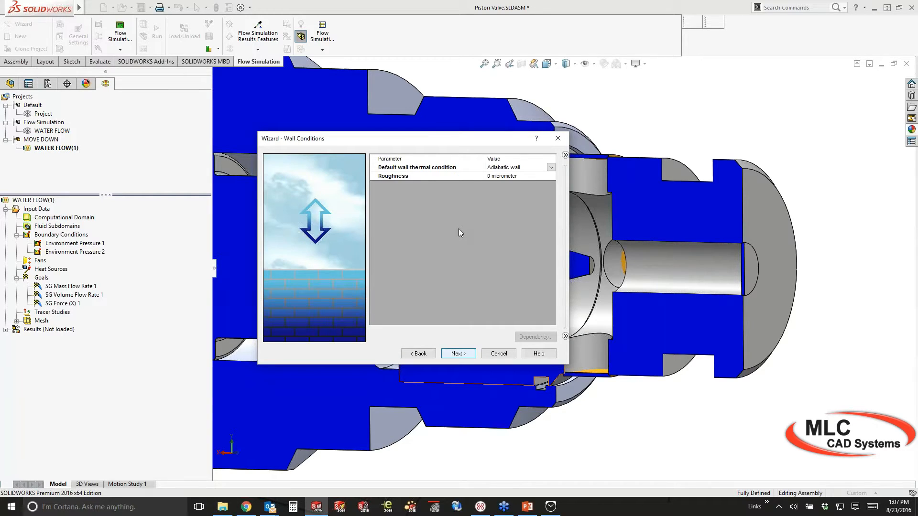
Accept the default adiabatic wall and initial conditions and finish creating the Water project
{"action": "key", "text": "Return"}
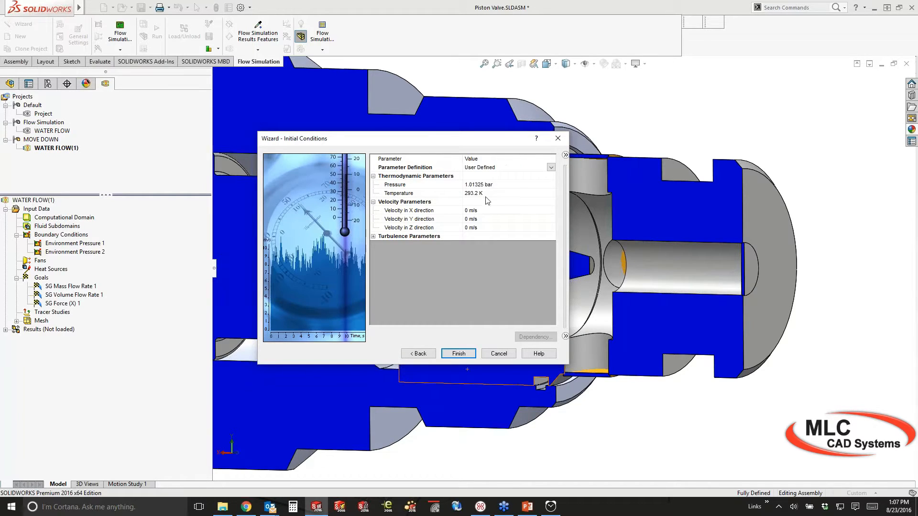
{"action": "left_click", "coordinate": [483, 236]}
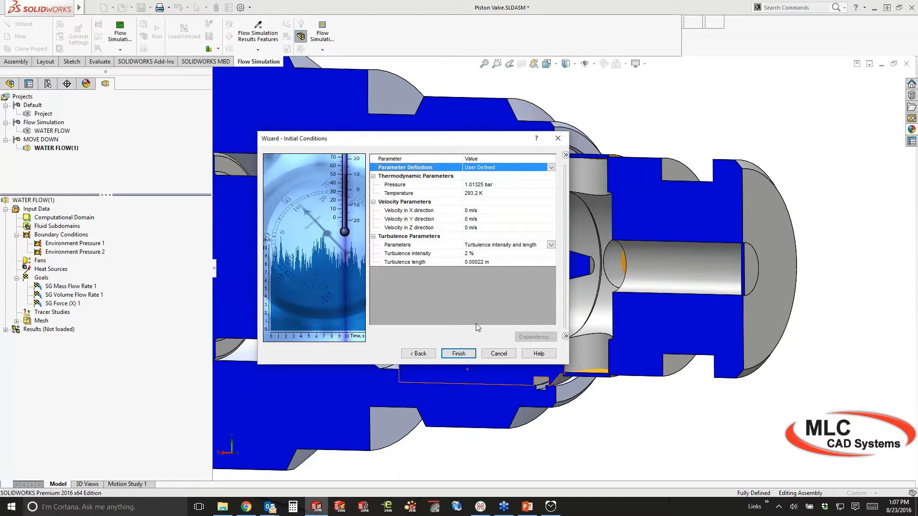
{"action": "left_click", "coordinate": [460, 353]}
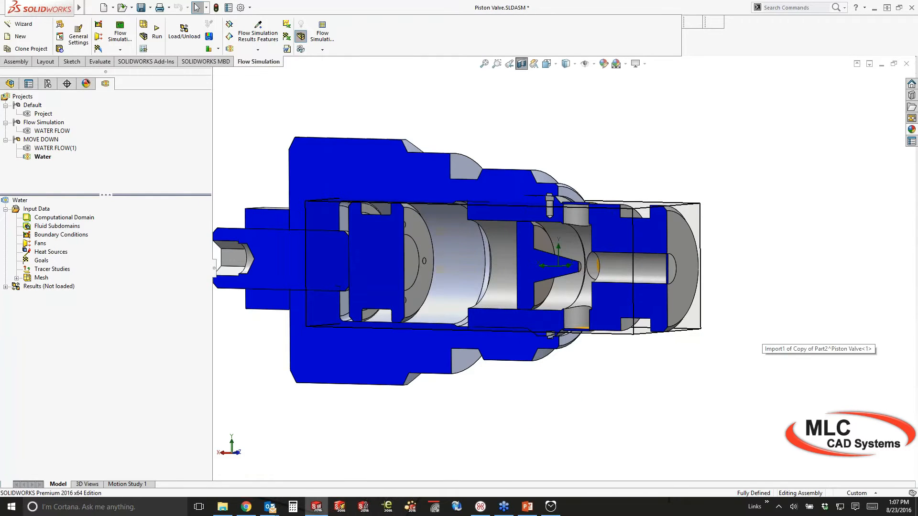
{"action": "middle_click_drag", "start_coordinate": [756, 337], "coordinate": [752, 366]}
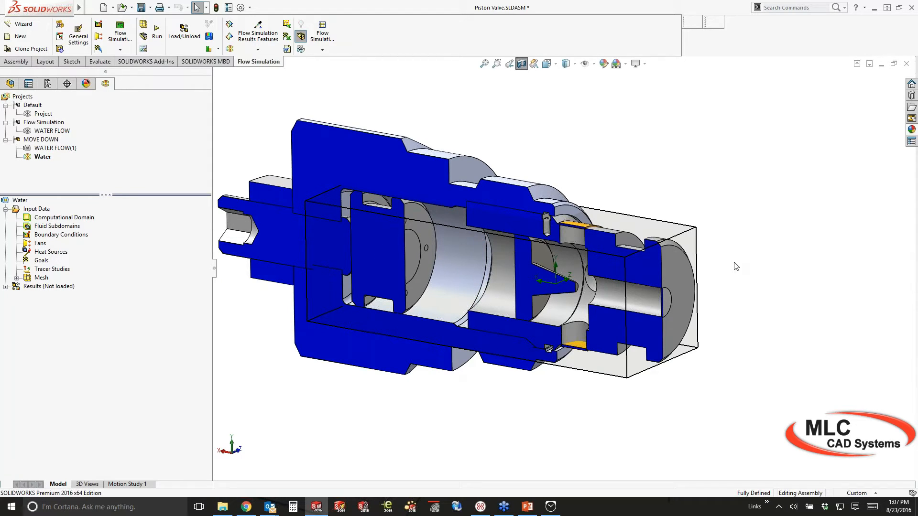
In Back view, drag the computational domain's X max boundary to 0.004 m
{"action": "middle_click_drag", "start_coordinate": [735, 267], "coordinate": [787, 272]}
{"action": "key", "text": "ctrl+2"}
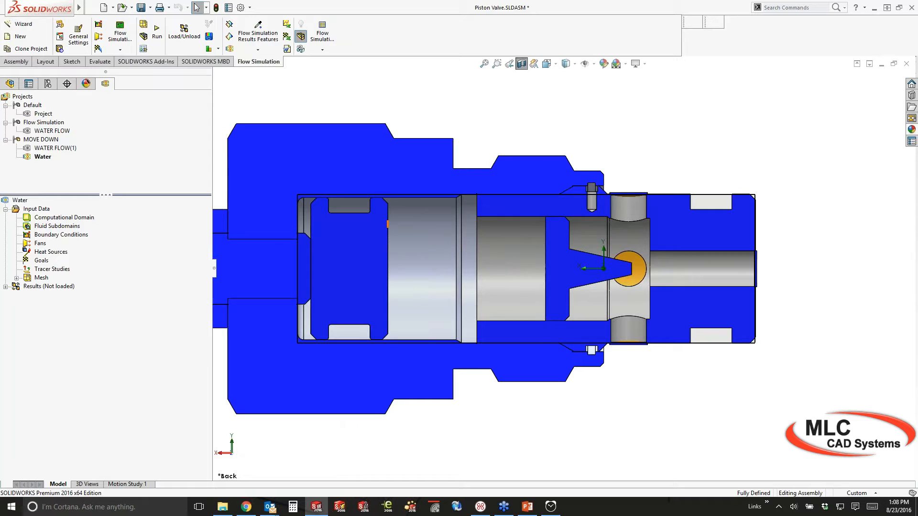
{"action": "left_click", "coordinate": [64, 217]}
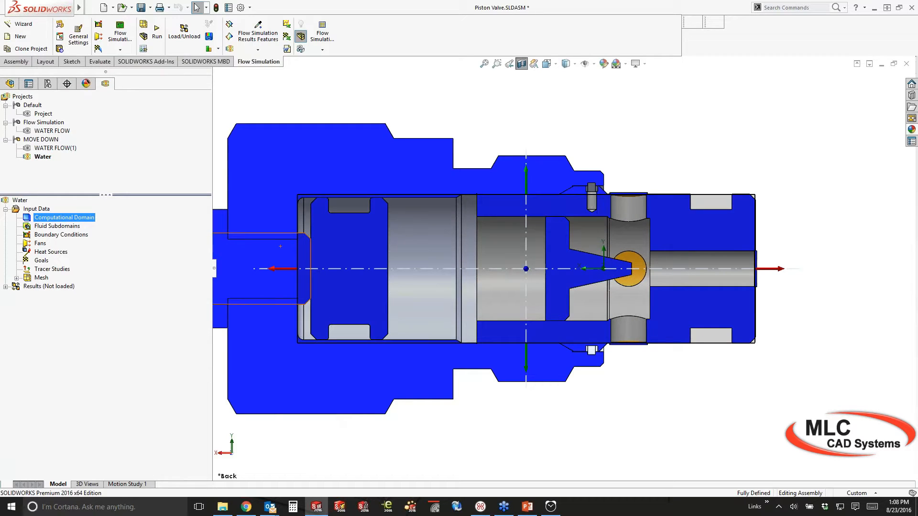
{"action": "left_click", "coordinate": [273, 269]}
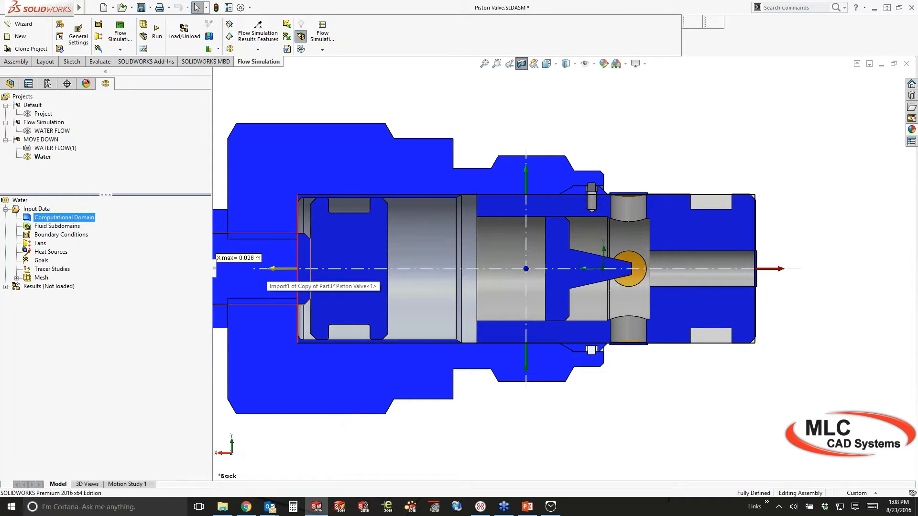
{"action": "left_click_drag", "start_coordinate": [273, 269], "coordinate": [524, 252]}
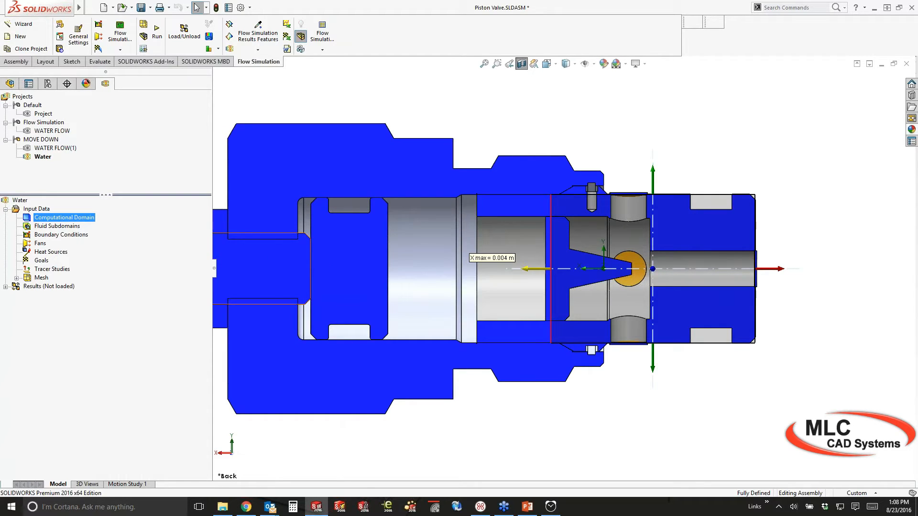
{"action": "key", "text": "Return"}
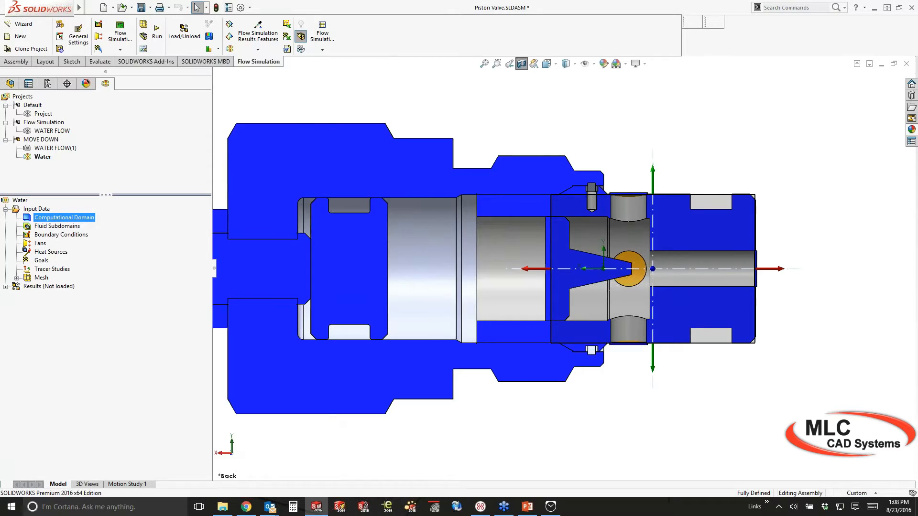
Hide the computational domain box and orbit to a tilted view of the sectioned valve
{"action": "scroll", "coordinate": [751, 262], "scroll_direction": "down", "scroll_amount": 2}
{"action": "middle_click_drag", "start_coordinate": [692, 263], "coordinate": [824, 264]}
{"action": "left_click", "coordinate": [824, 264]}
{"action": "scroll", "coordinate": [825, 265], "scroll_direction": "down", "scroll_amount": 1}
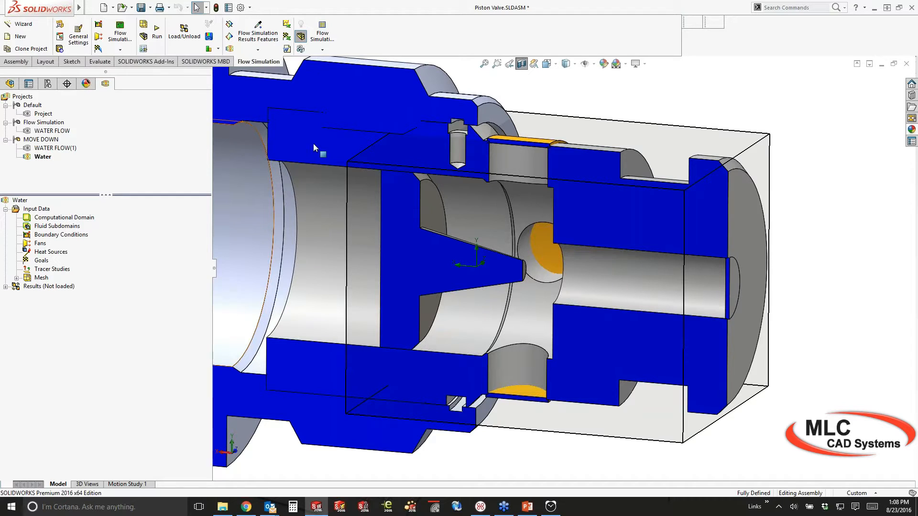
{"action": "right_click", "coordinate": [46, 218]}
{"action": "left_click", "coordinate": [59, 233]}
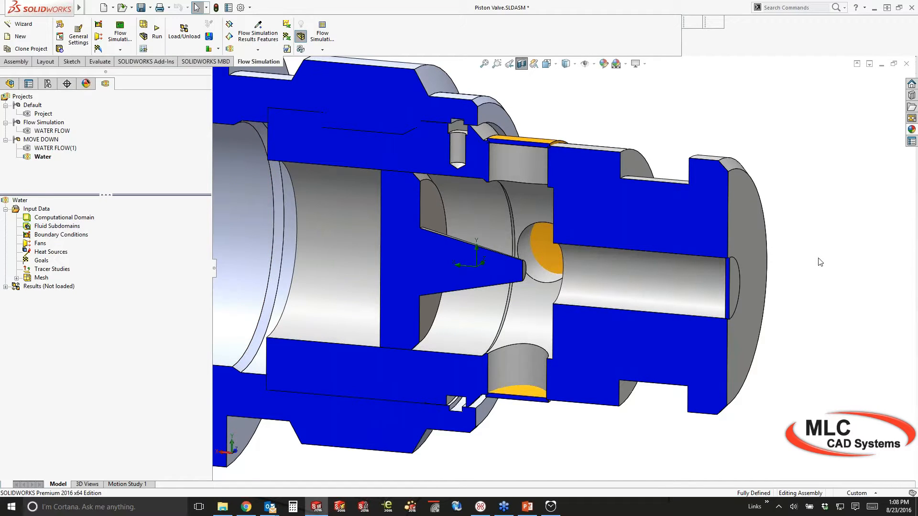
{"action": "middle_click_drag", "start_coordinate": [821, 262], "coordinate": [803, 354]}
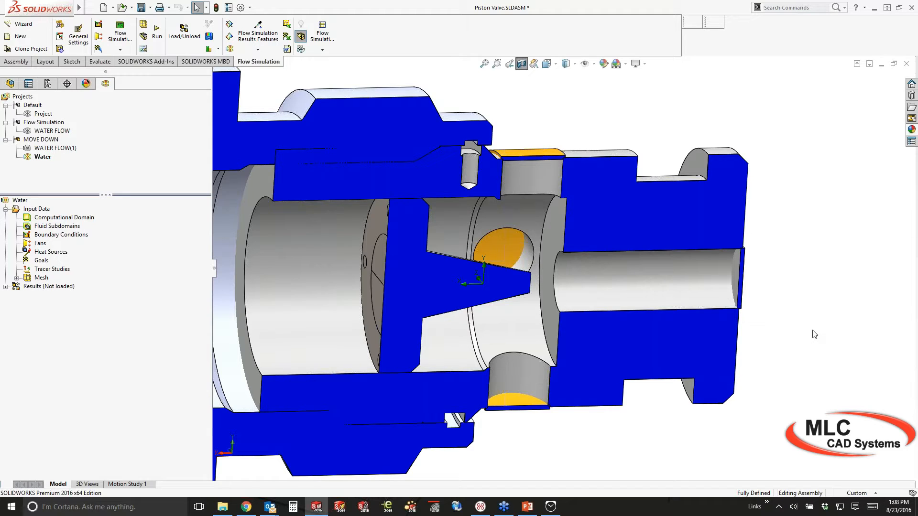
Insert a Static Pressure opening condition on the inlet lid's end face with P = 2 bar
{"action": "right_click", "coordinate": [75, 235]}
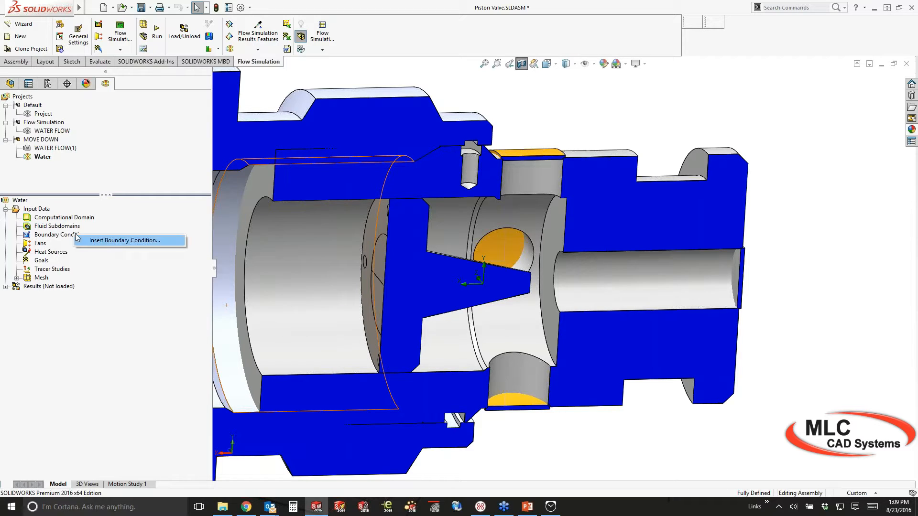
{"action": "left_click", "coordinate": [76, 236]}
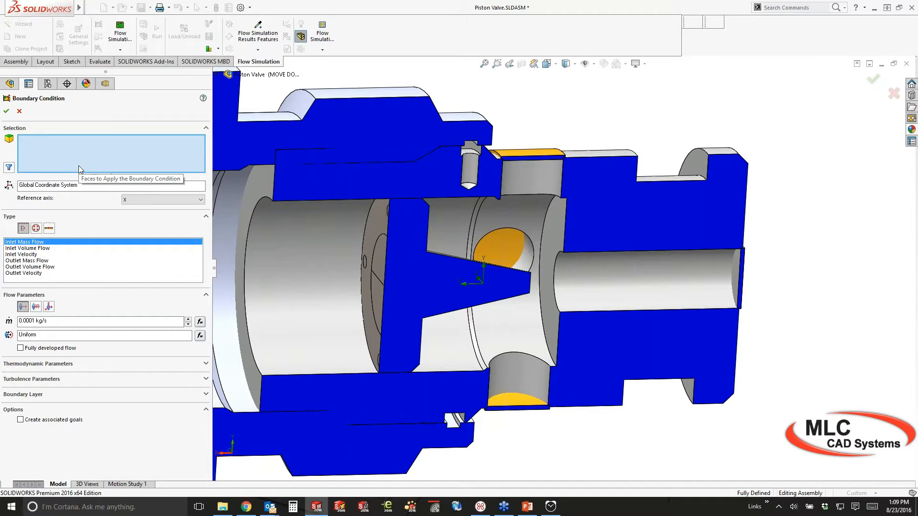
{"action": "left_click", "coordinate": [35, 229]}
{"action": "left_click", "coordinate": [23, 248]}
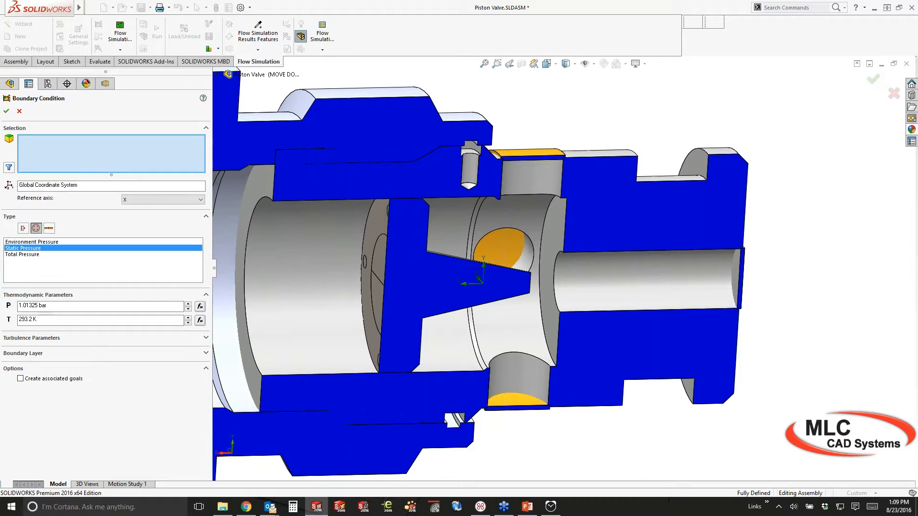
{"action": "left_click", "coordinate": [737, 271]}
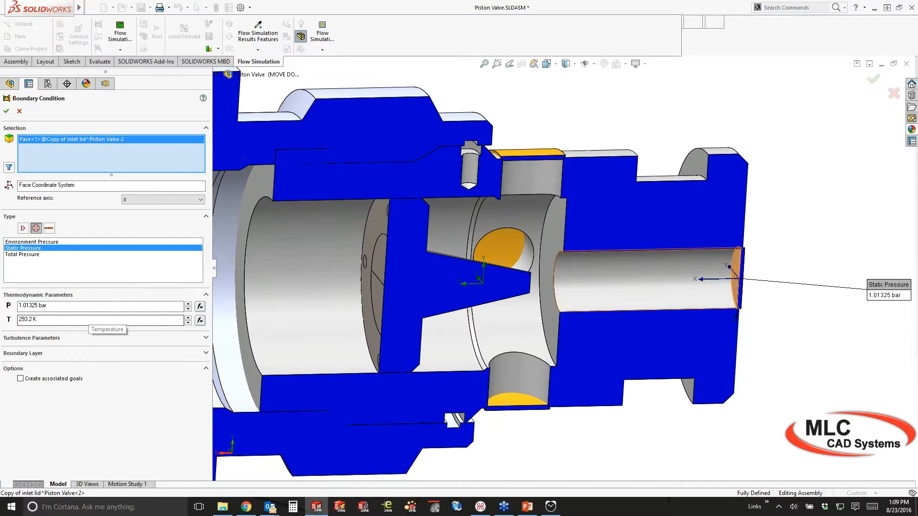
{"action": "middle_click_drag", "start_coordinate": [739, 263], "coordinate": [765, 264]}
{"action": "scroll", "coordinate": [815, 283], "scroll_direction": "down", "scroll_amount": 2}
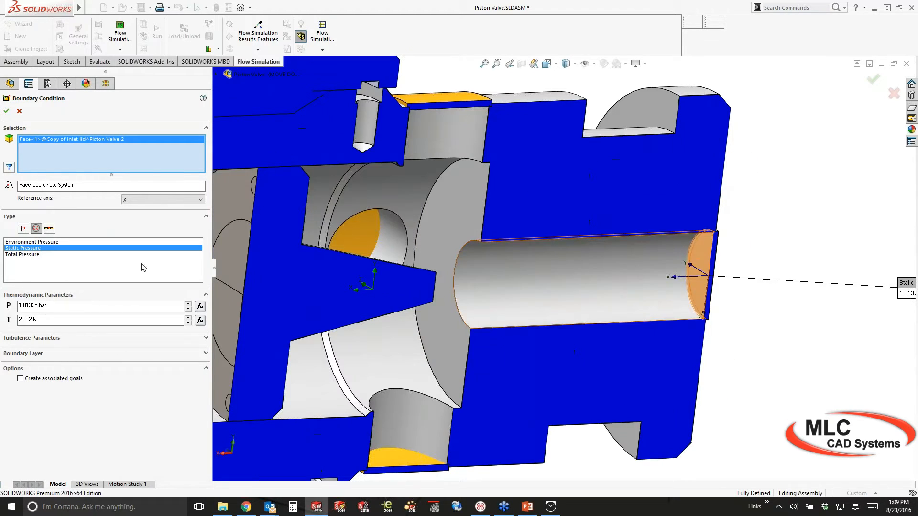
{"action": "left_click", "coordinate": [47, 306]}
{"action": "type", "text": "2"}
{"action": "key", "text": "Return"}
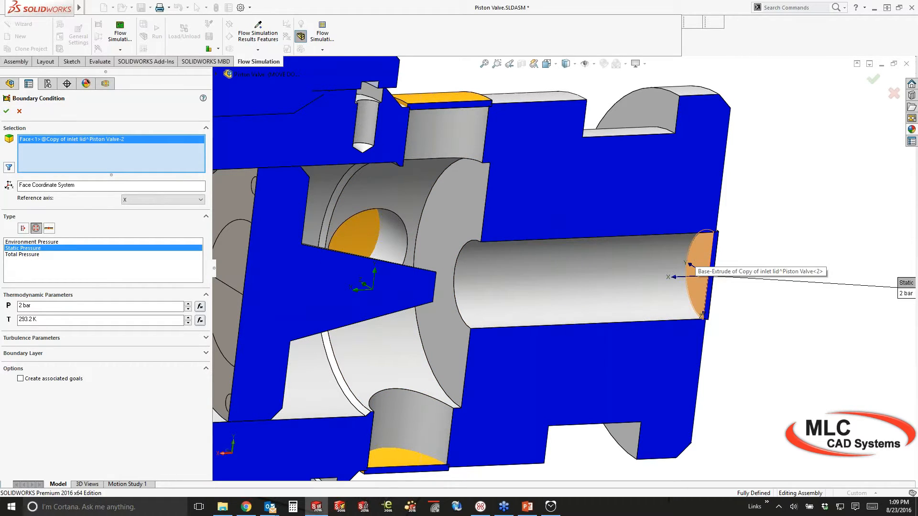
{"action": "left_click", "coordinate": [7, 111]}
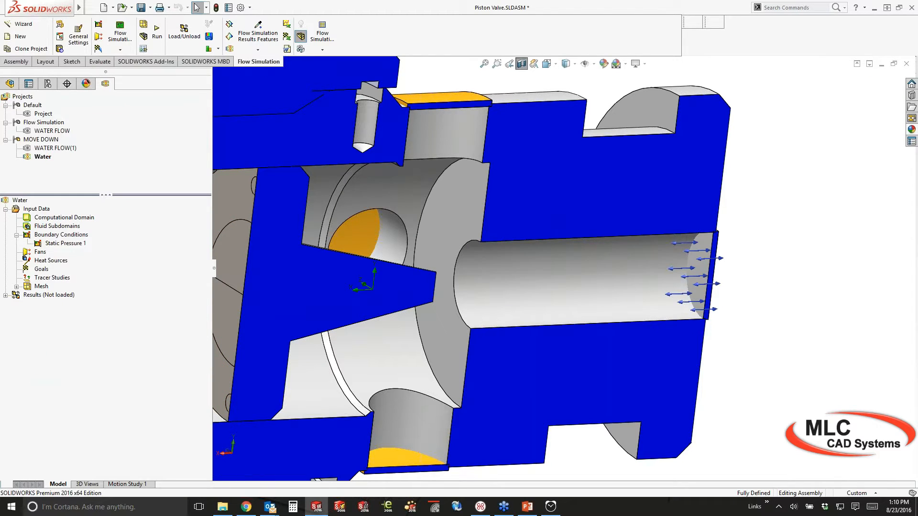
Insert a Static Pressure opening condition on the exit lid face with P = 1 bar
{"action": "middle_click_drag", "start_coordinate": [698, 286], "coordinate": [688, 285]}
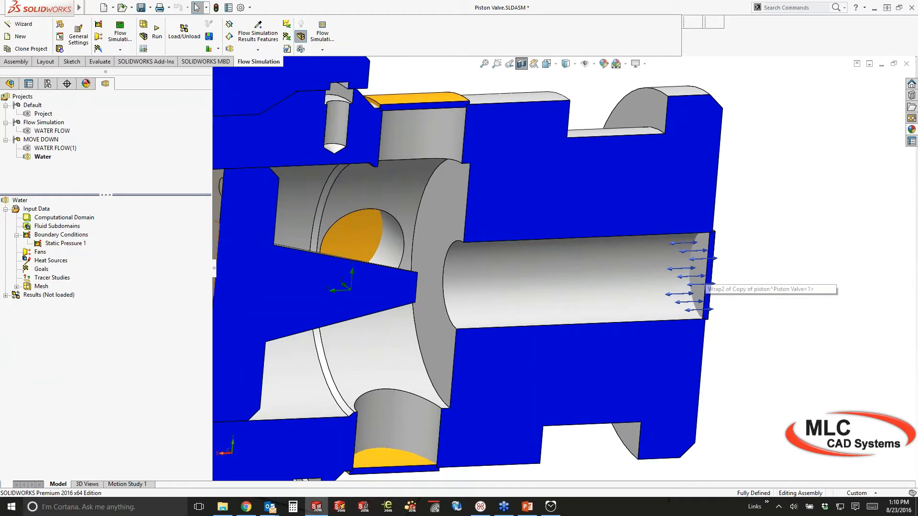
{"action": "right_click", "coordinate": [58, 235]}
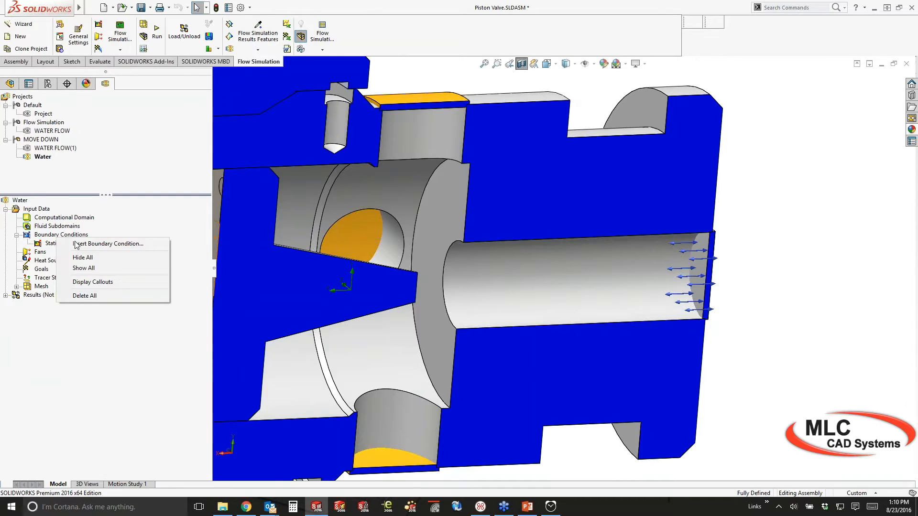
{"action": "left_click", "coordinate": [76, 245]}
{"action": "scroll", "coordinate": [429, 387], "scroll_direction": "down", "scroll_amount": 2}
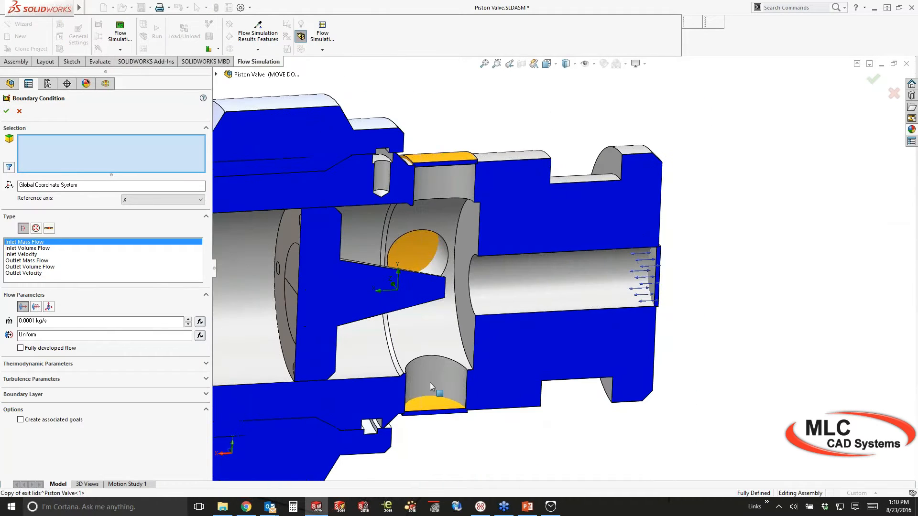
{"action": "scroll", "coordinate": [429, 382], "scroll_direction": "down", "scroll_amount": 1}
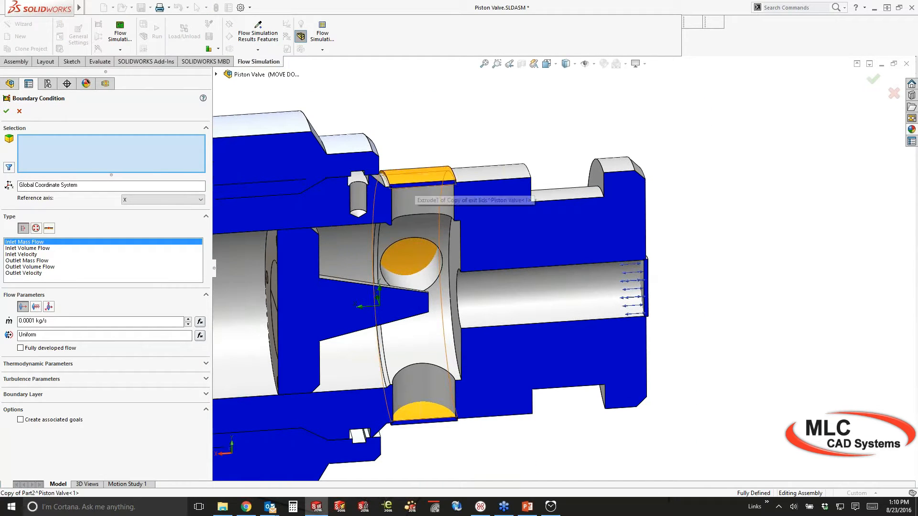
{"action": "left_click", "coordinate": [417, 262]}
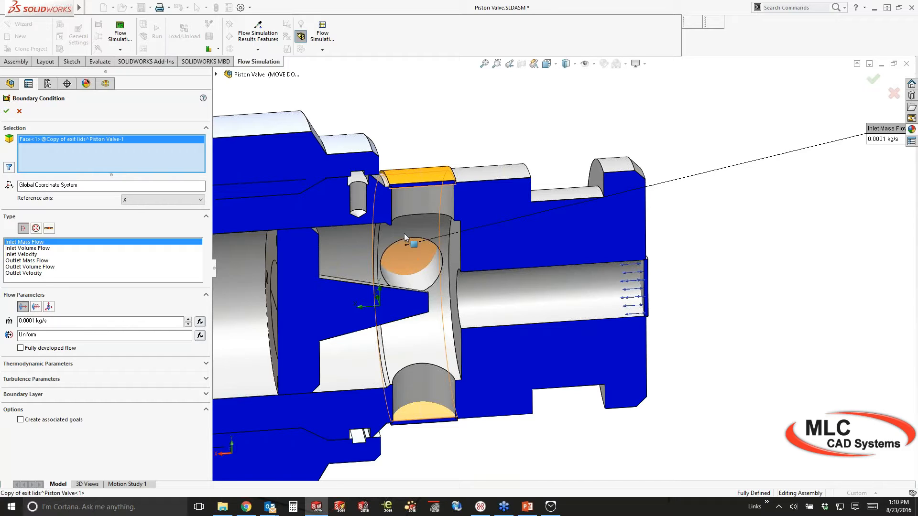
{"action": "left_click", "coordinate": [36, 229]}
{"action": "left_click", "coordinate": [29, 248]}
{"action": "left_click", "coordinate": [53, 306]}
{"action": "type", "text": "1 bar"}
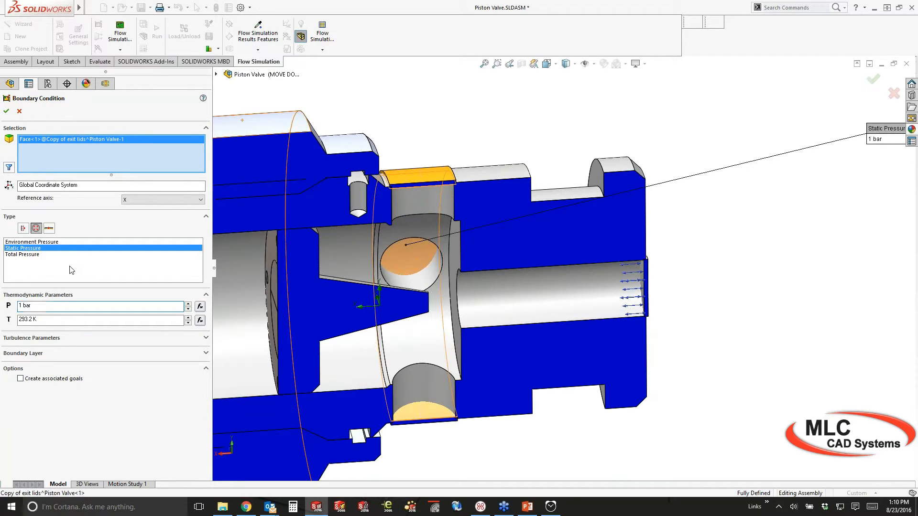
{"action": "left_click", "coordinate": [7, 112]}
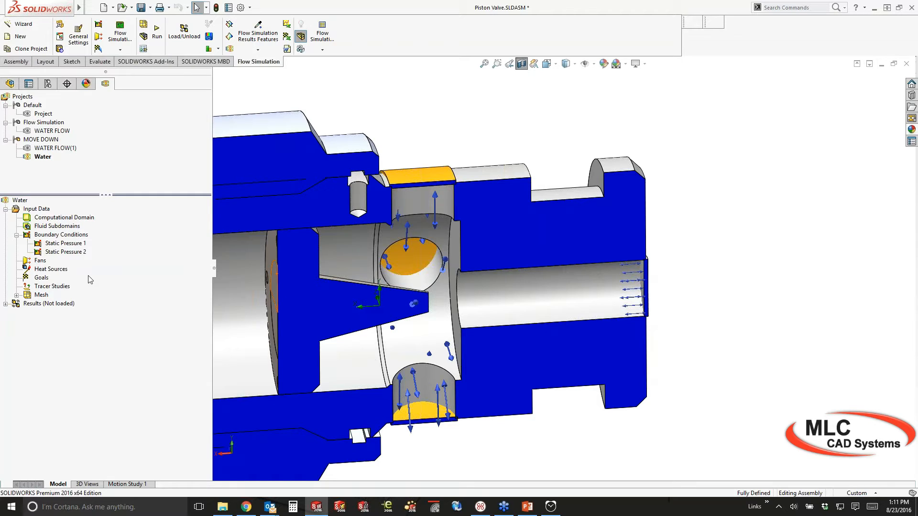
Bring up the Insert Goals menu for the Water project's Goals
{"action": "right_click", "coordinate": [47, 279]}
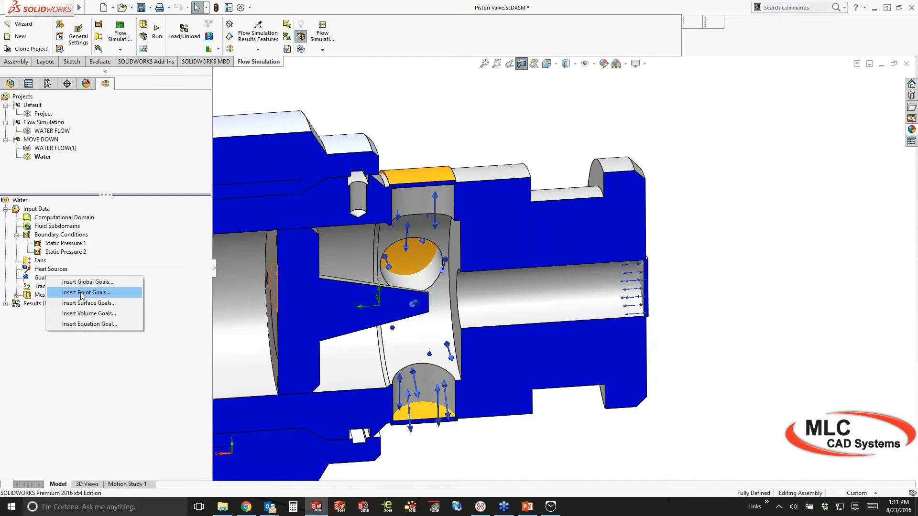
Add Static Pressure Av and Mass Flow Rate surface goals on the inlet lid face
{"action": "left_click", "coordinate": [104, 304]}
{"action": "middle_click_drag", "start_coordinate": [642, 327], "coordinate": [689, 321]}
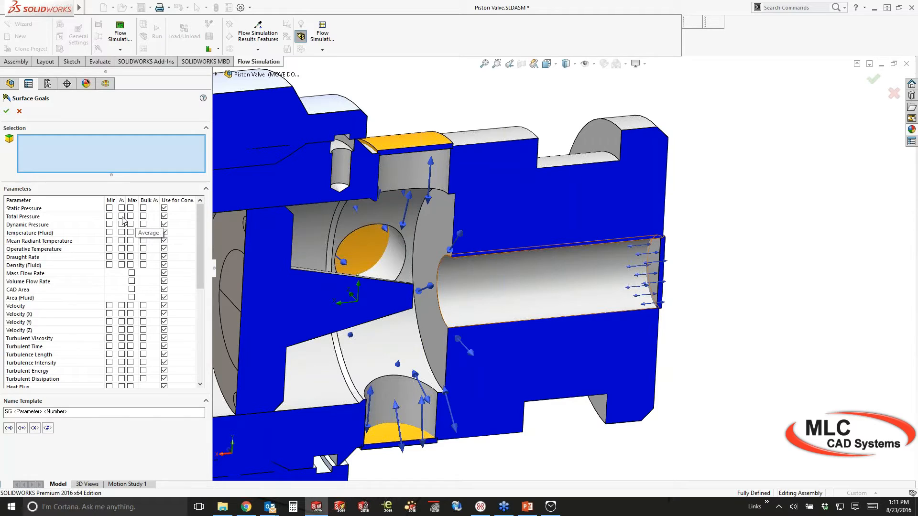
{"action": "left_click", "coordinate": [122, 209]}
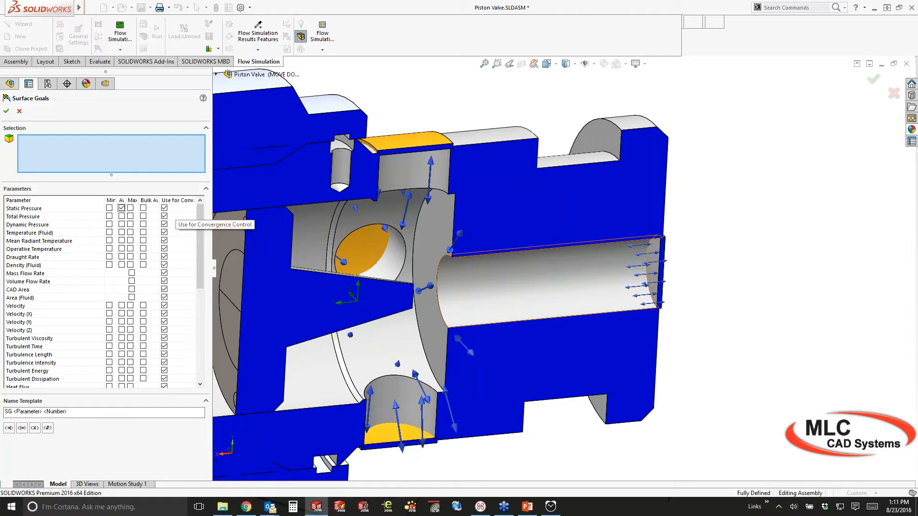
{"action": "left_click", "coordinate": [653, 268]}
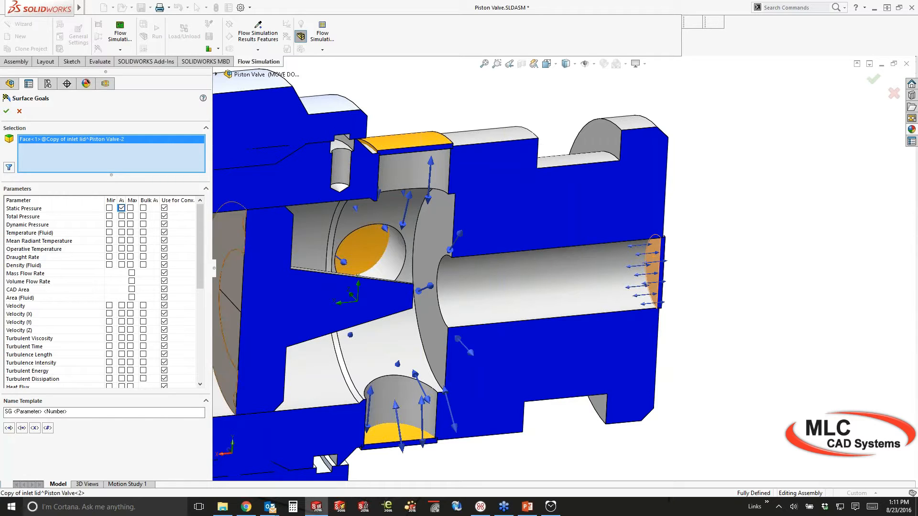
{"action": "left_click", "coordinate": [131, 274]}
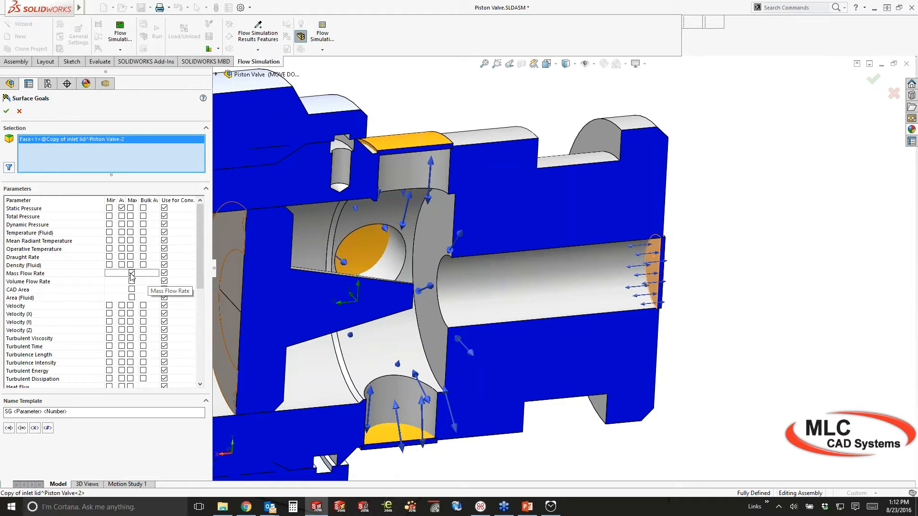
{"action": "left_click", "coordinate": [6, 111]}
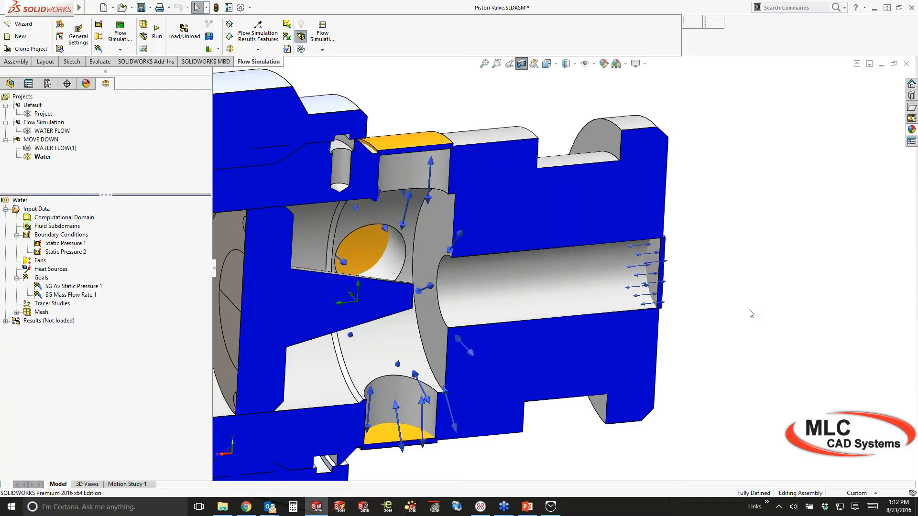
Create an SG Force (X) surface goal across the four piston faces
{"action": "right_click", "coordinate": [42, 278]}
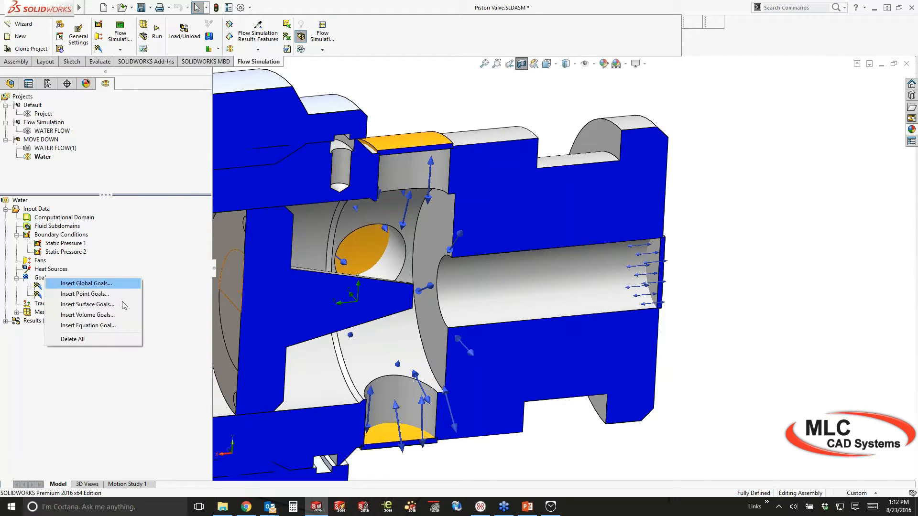
{"action": "left_click", "coordinate": [124, 305]}
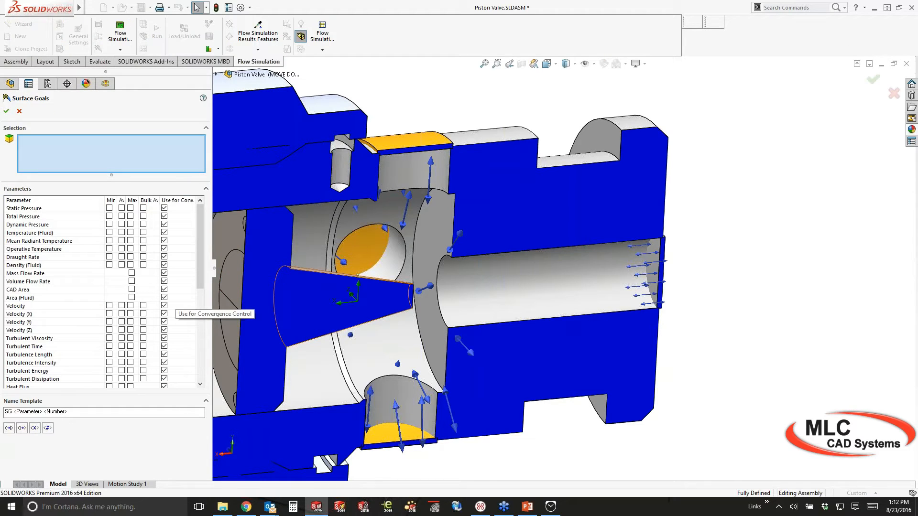
{"action": "middle_click_drag", "start_coordinate": [340, 287], "coordinate": [306, 306]}
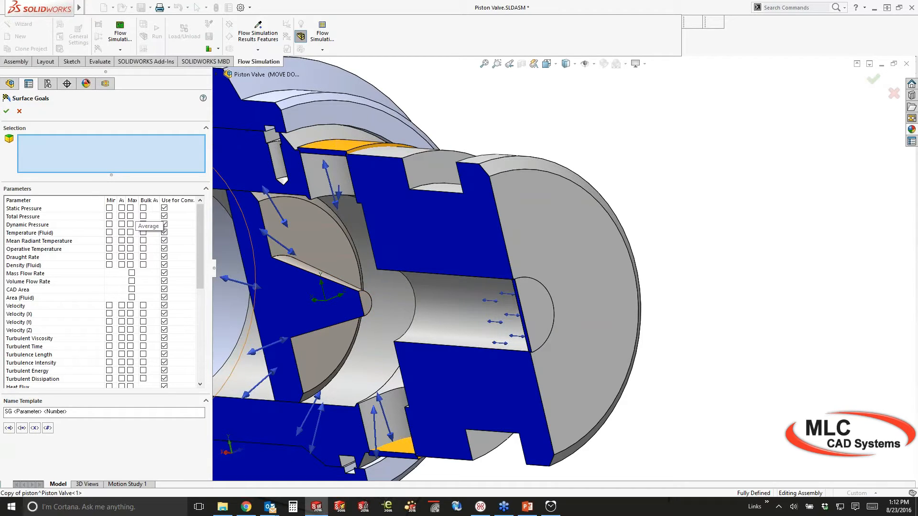
{"action": "left_click", "coordinate": [336, 281]}
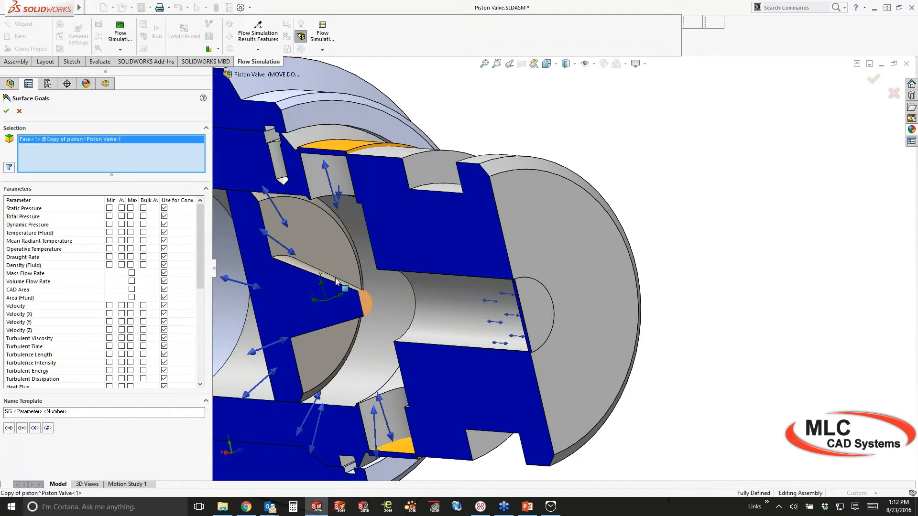
{"action": "left_click", "coordinate": [314, 239]}
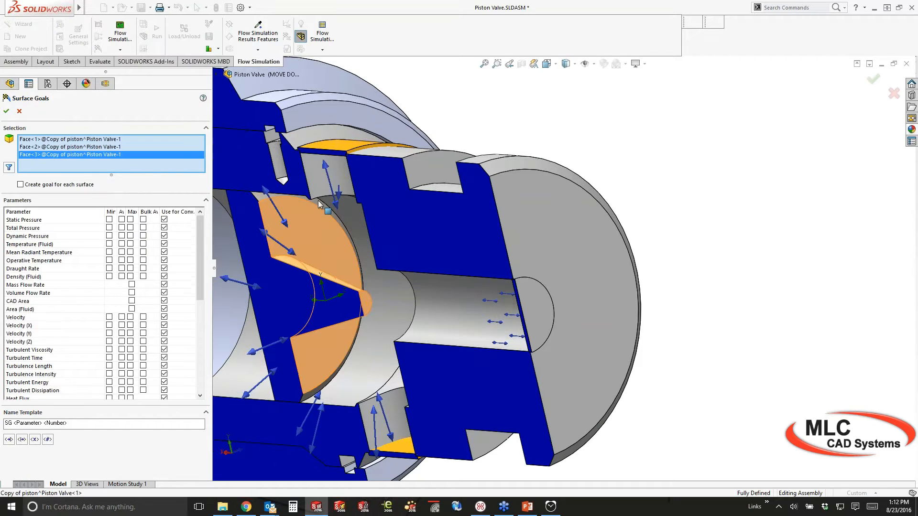
{"action": "left_click", "coordinate": [318, 200]}
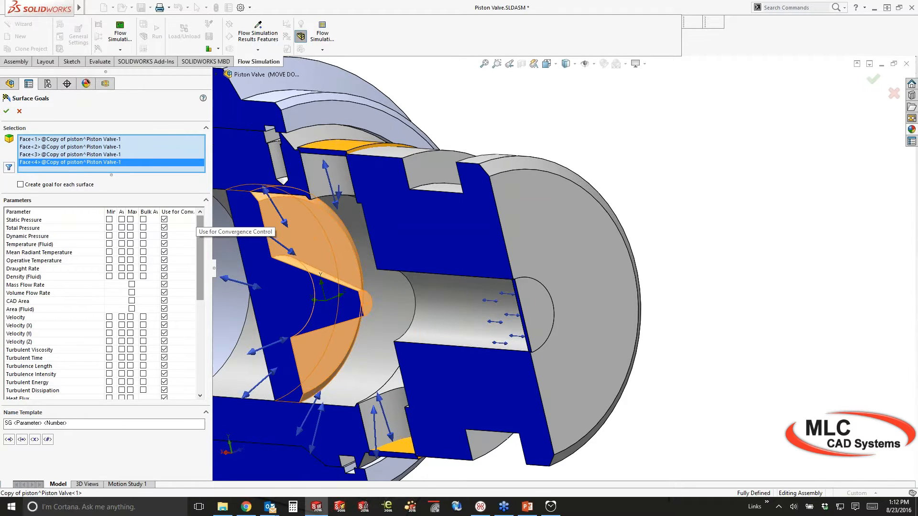
{"action": "scroll", "coordinate": [484, 307], "scroll_direction": "up", "scroll_amount": 3}
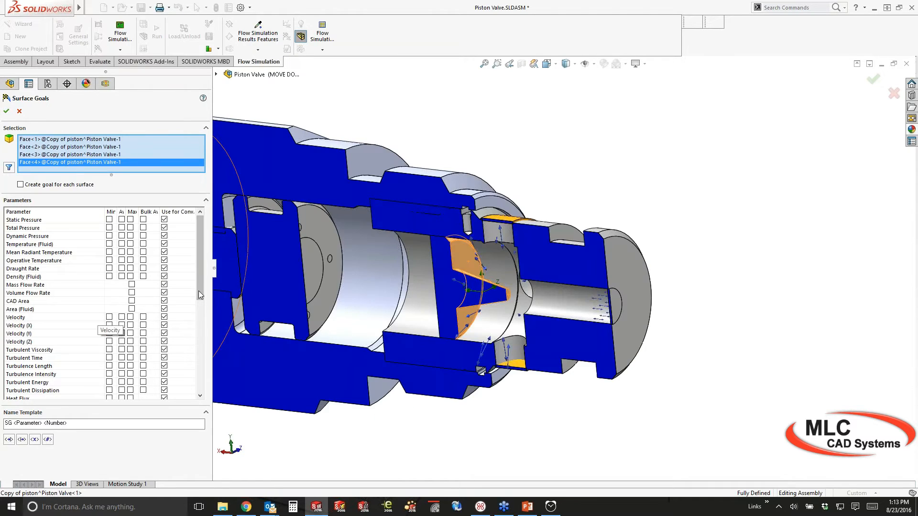
{"action": "scroll", "coordinate": [74, 286], "scroll_direction": "down", "scroll_amount": 5}
{"action": "scroll", "coordinate": [130, 289], "scroll_direction": "down", "scroll_amount": 4}
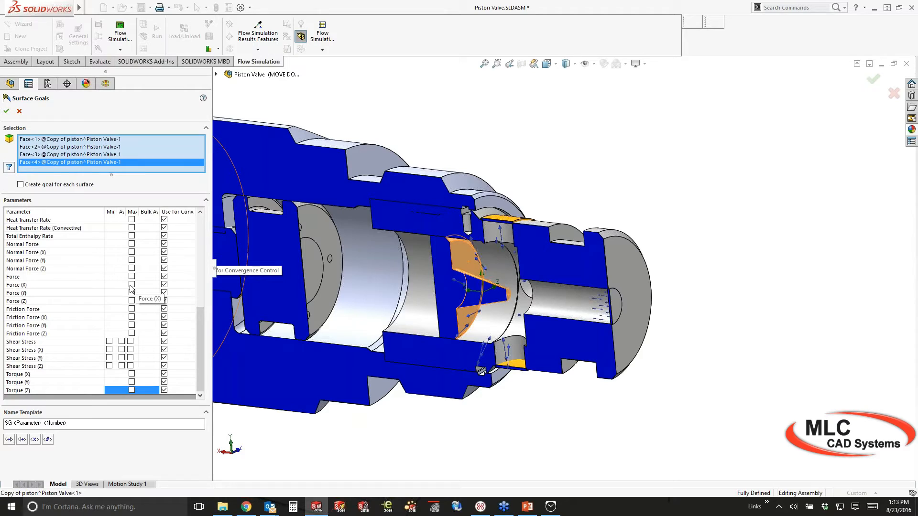
{"action": "left_click", "coordinate": [132, 285]}
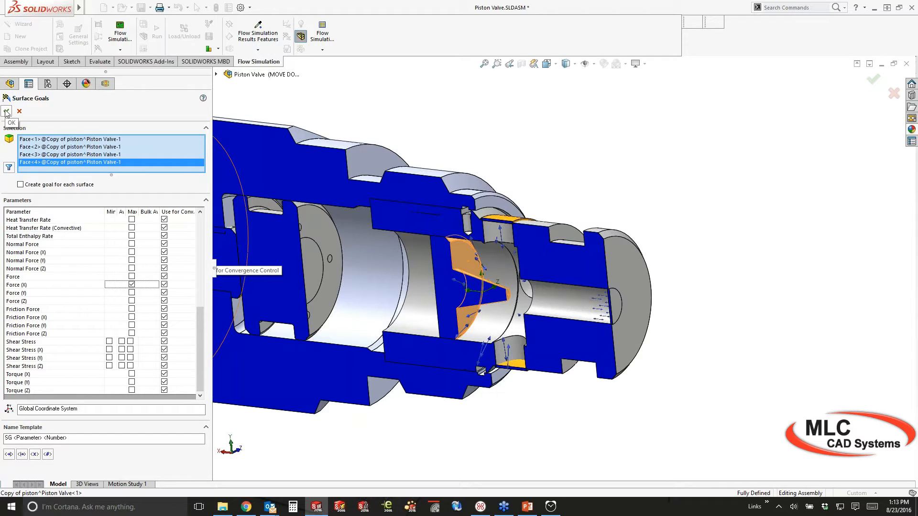
{"action": "left_click", "coordinate": [5, 111]}
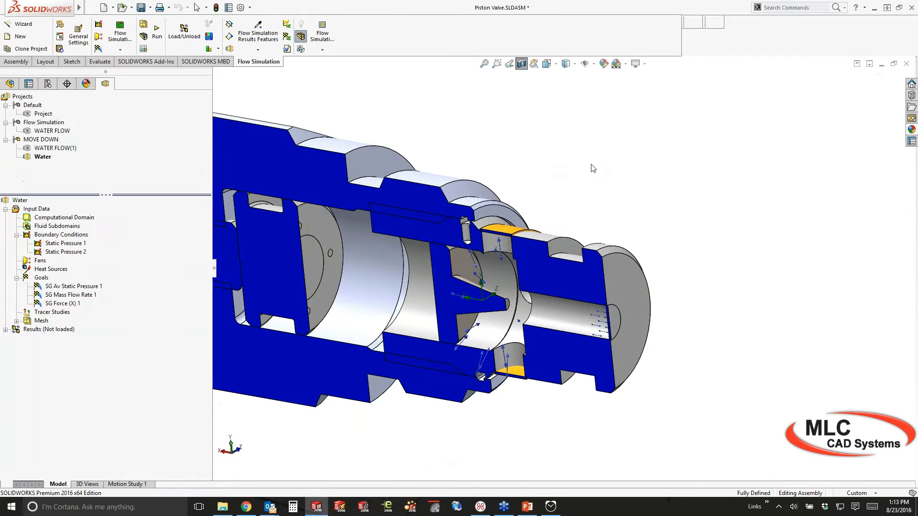
Run a new calculation of the Water project on this computer
{"action": "left_click", "coordinate": [157, 34]}
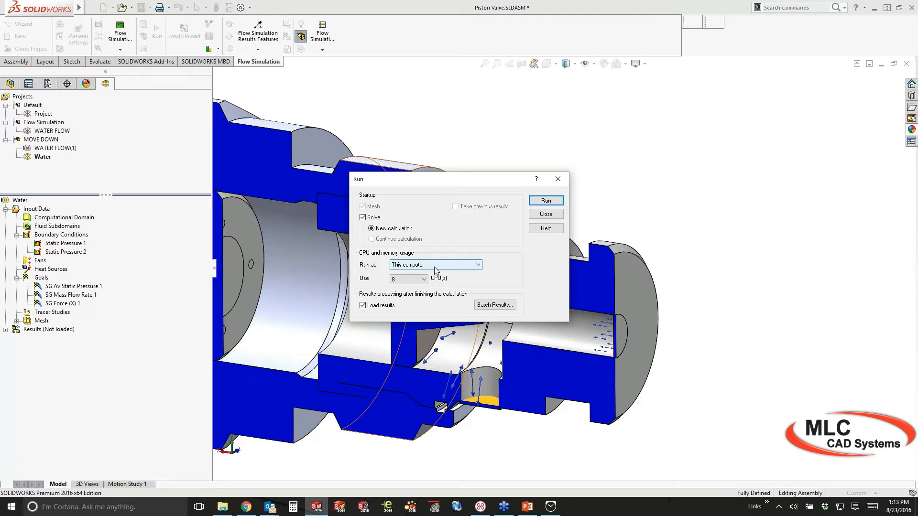
{"action": "left_click", "coordinate": [546, 201]}
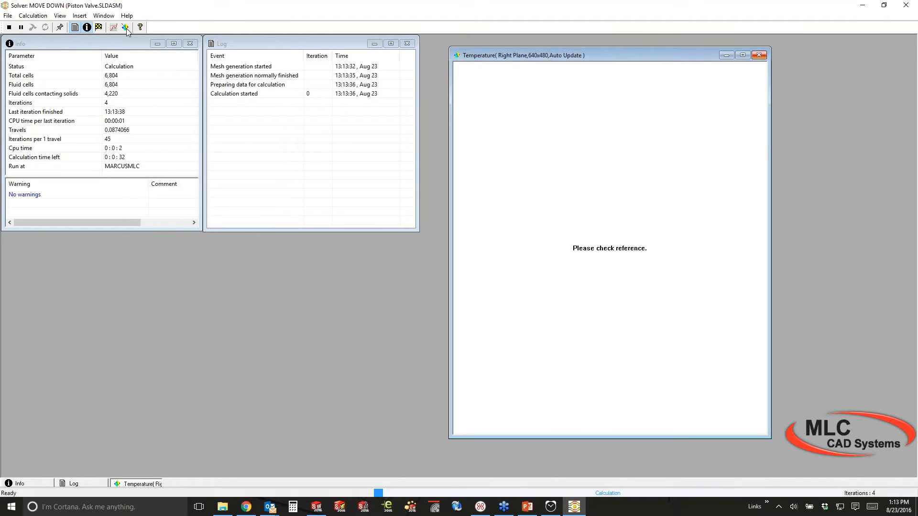
Add a Plane 1 preview of the running solve and switch its parameter to Velocity
{"action": "left_click", "coordinate": [127, 28]}
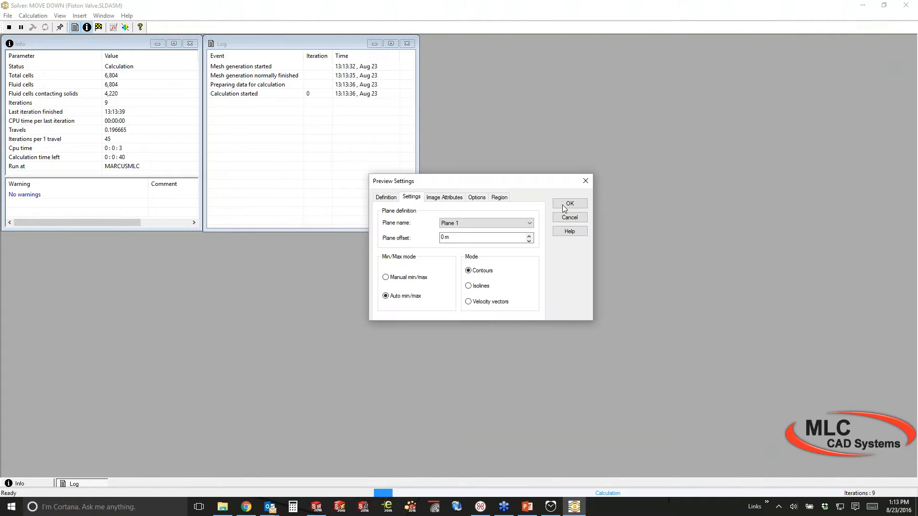
{"action": "left_click", "coordinate": [568, 204]}
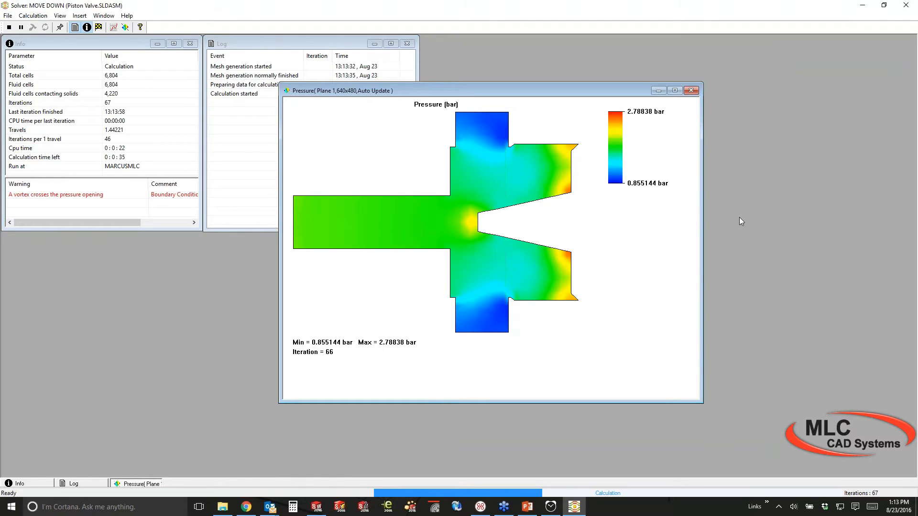
{"action": "right_click", "coordinate": [587, 236]}
{"action": "left_click", "coordinate": [618, 274]}
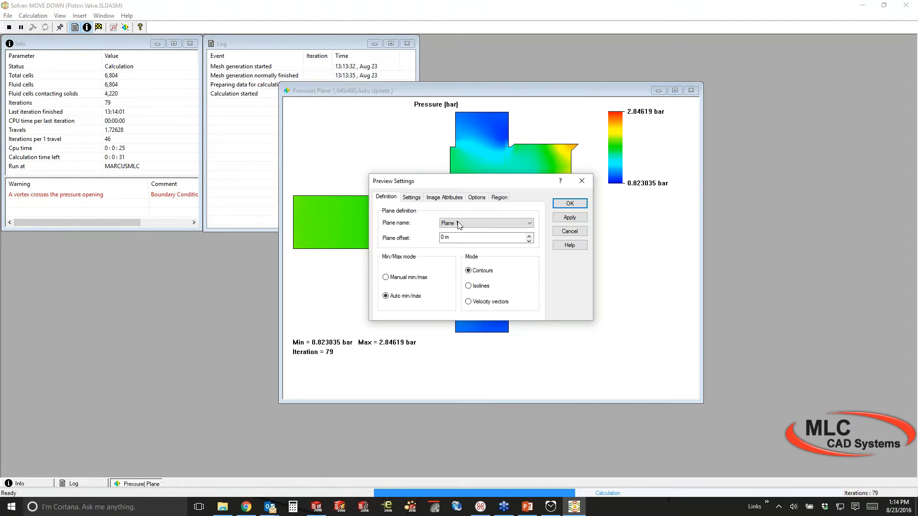
{"action": "left_click", "coordinate": [411, 197]}
{"action": "left_click", "coordinate": [458, 223]}
{"action": "left_click", "coordinate": [459, 257]}
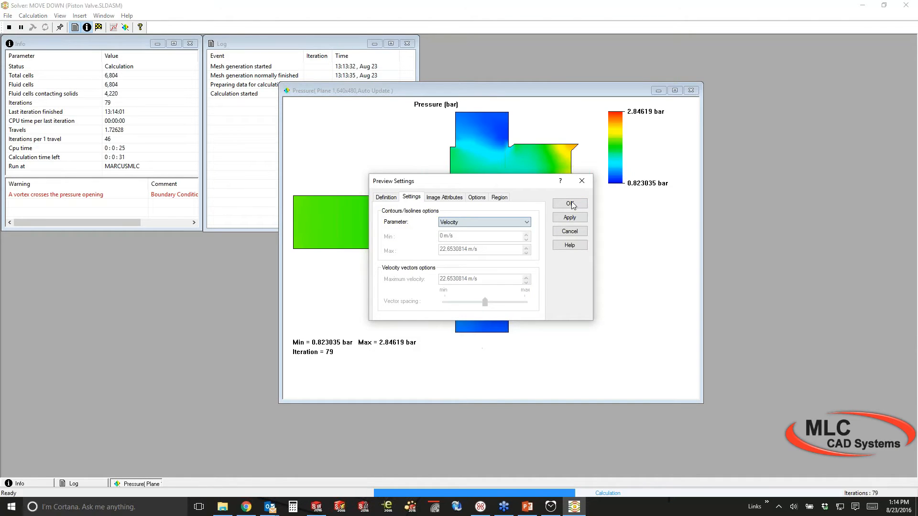
{"action": "left_click", "coordinate": [570, 204]}
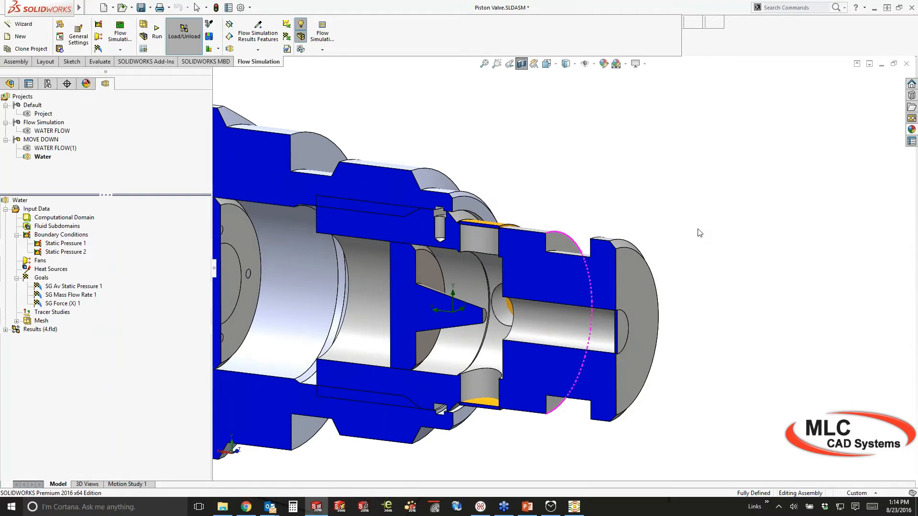
Insert a Plane 1 pressure cut plot and raise the legend to 53 contour levels
{"action": "left_click", "coordinate": [5, 329]}
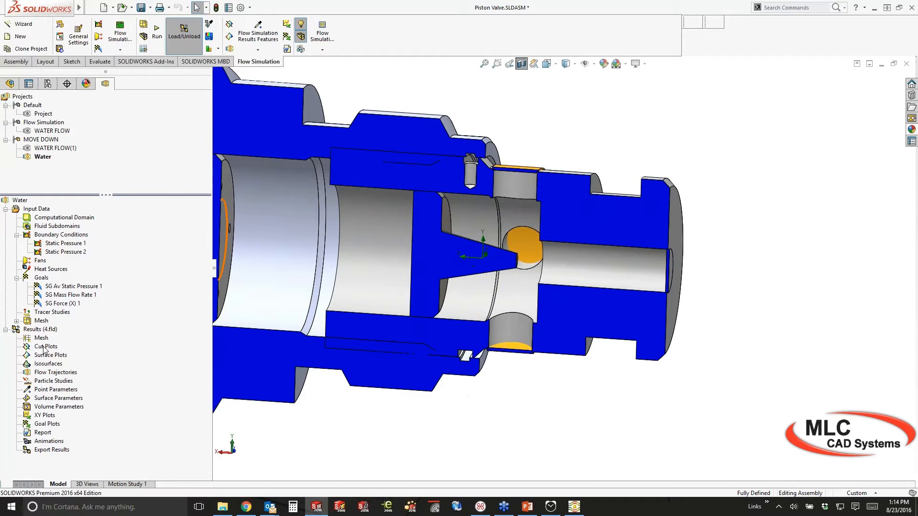
{"action": "right_click", "coordinate": [44, 349]}
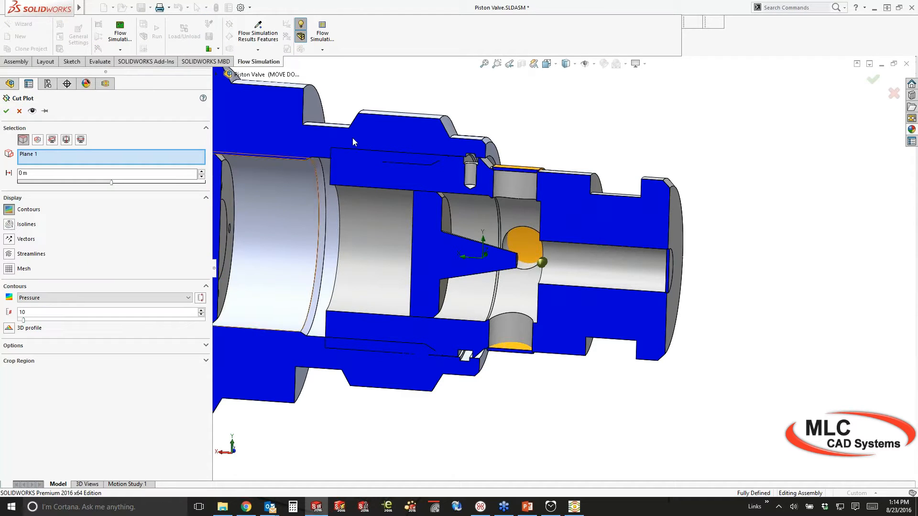
{"action": "key", "text": "Return"}
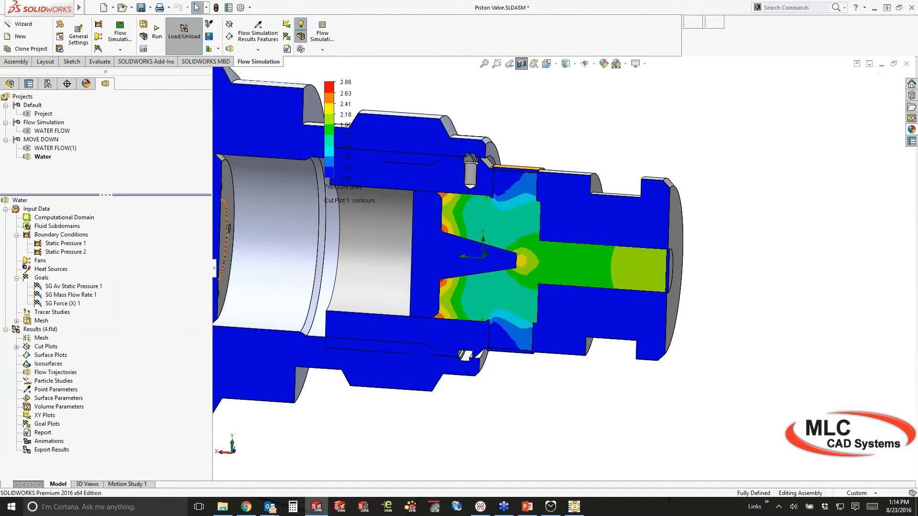
{"action": "middle_click_drag", "start_coordinate": [682, 258], "coordinate": [684, 255]}
{"action": "mouse_move", "coordinate": [321, 163]}
{"action": "left_click_drag", "start_coordinate": [321, 162], "coordinate": [321, 160]}
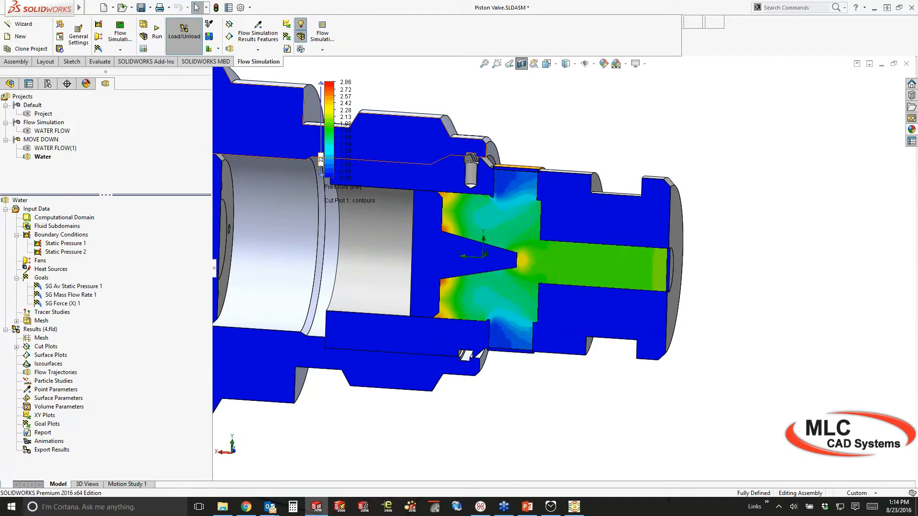
{"action": "scroll", "coordinate": [553, 241], "scroll_direction": "down", "scroll_amount": 3}
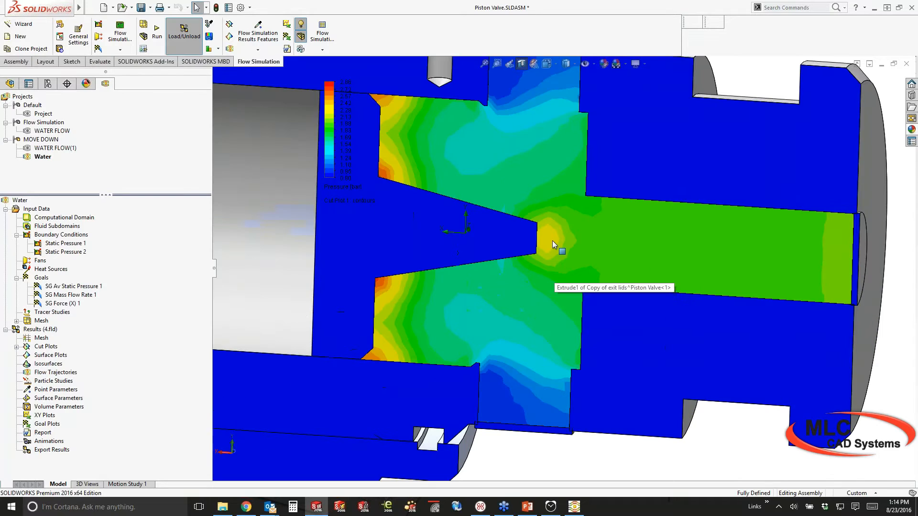
{"action": "scroll", "coordinate": [553, 240], "scroll_direction": "up", "scroll_amount": 2}
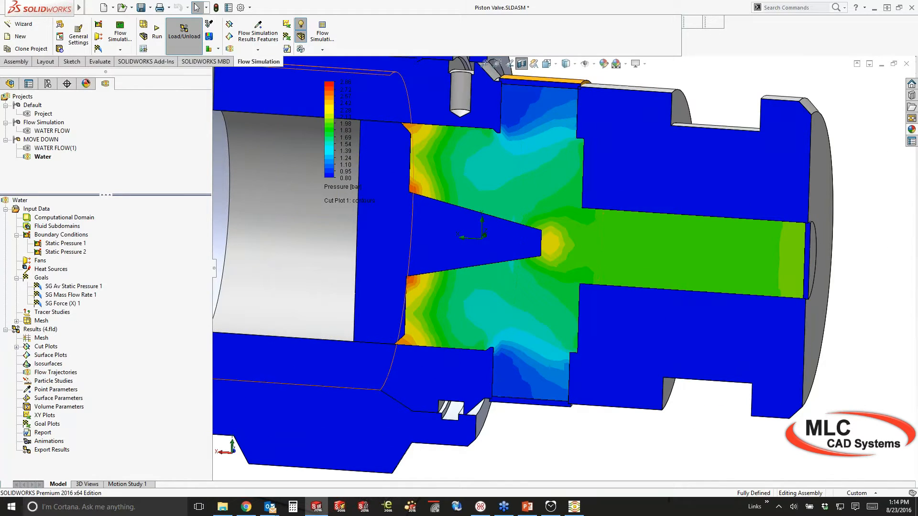
Switch Cut Plot 1 to velocity with streamlines and zoom in on the vortices
{"action": "right_click", "coordinate": [46, 358]}
{"action": "left_click", "coordinate": [81, 361]}
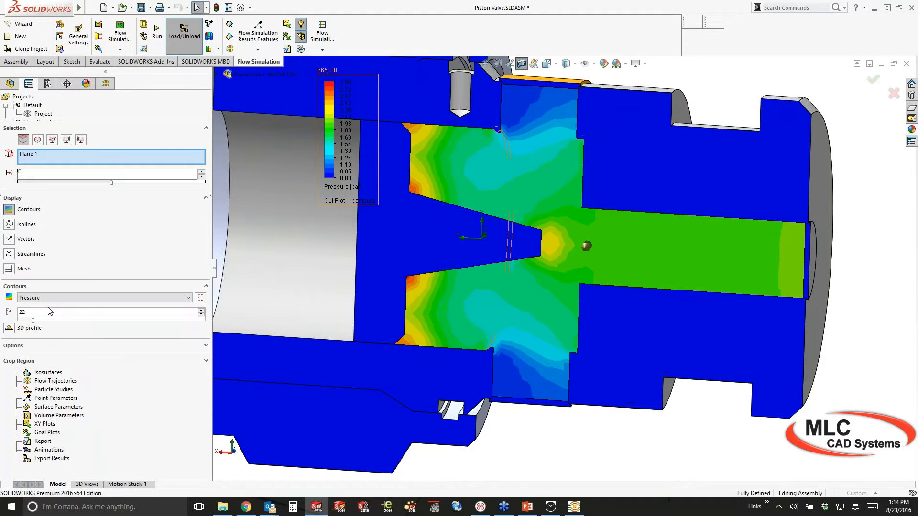
{"action": "left_click", "coordinate": [142, 298]}
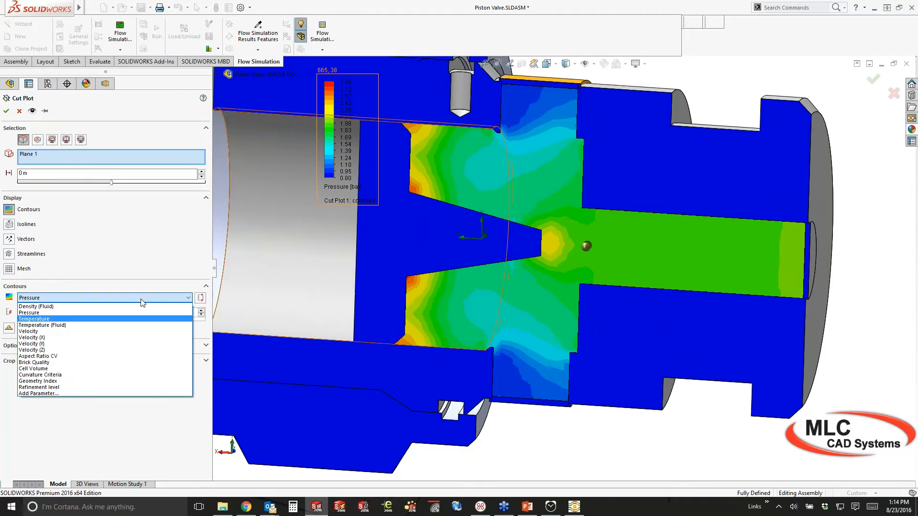
{"action": "left_click", "coordinate": [129, 332]}
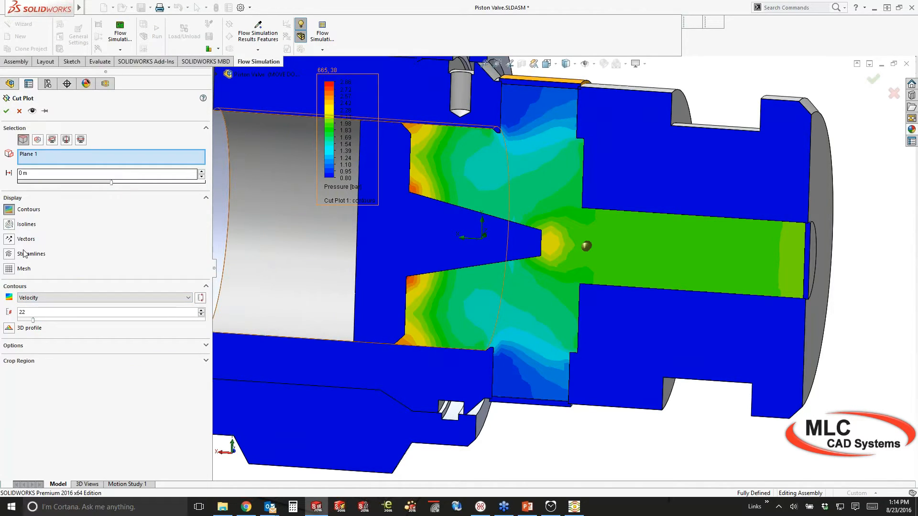
{"action": "left_click", "coordinate": [9, 254]}
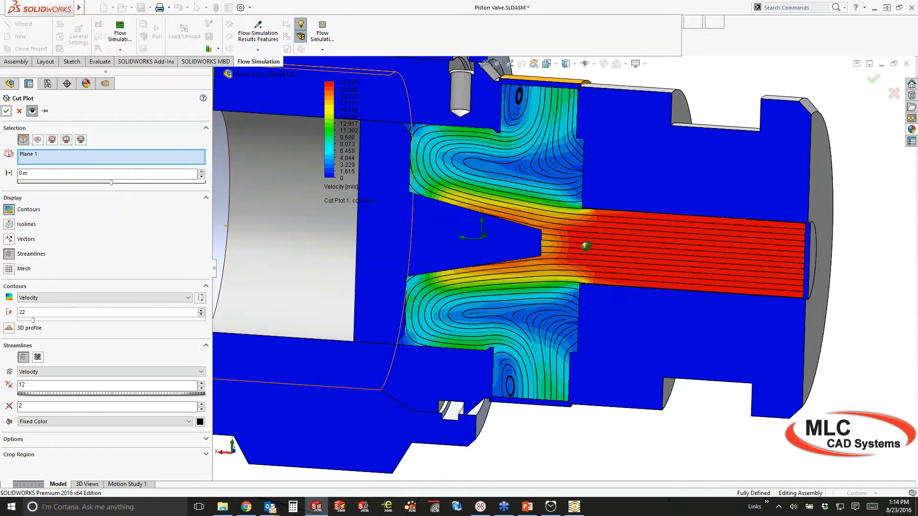
{"action": "left_click", "coordinate": [6, 111]}
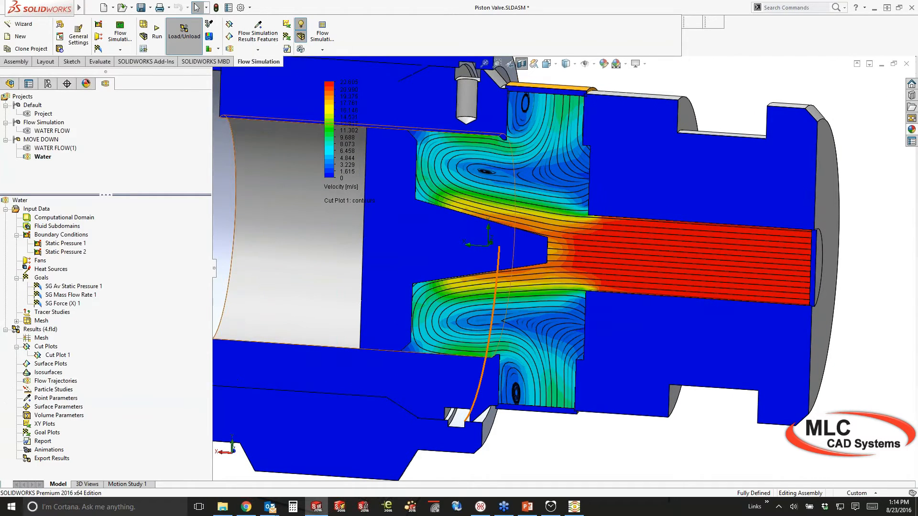
{"action": "scroll", "coordinate": [510, 300], "scroll_direction": "down", "scroll_amount": 5}
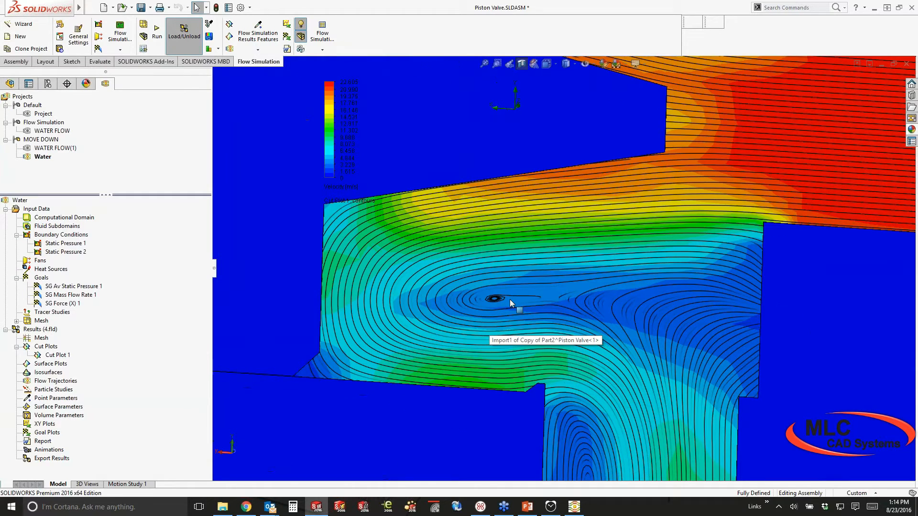
{"action": "scroll", "coordinate": [509, 299], "scroll_direction": "down", "scroll_amount": 3}
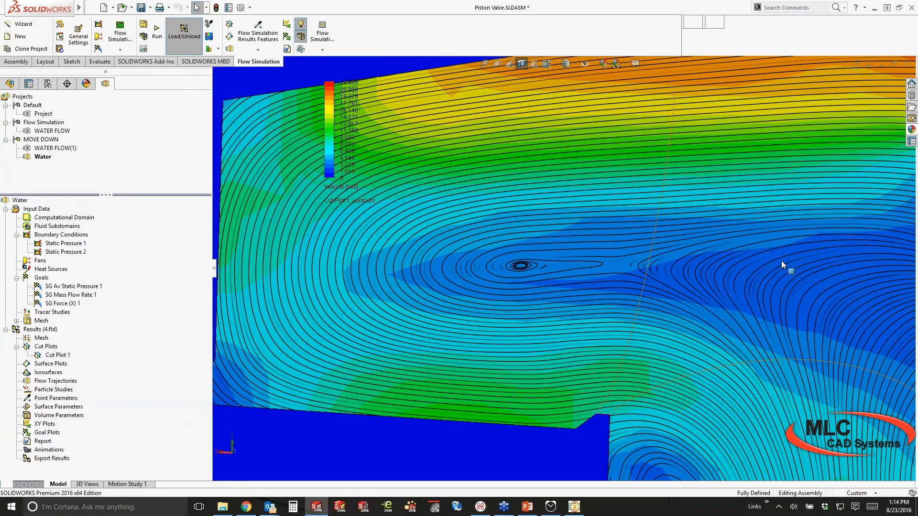
{"action": "scroll", "coordinate": [782, 262], "scroll_direction": "up", "scroll_amount": 3}
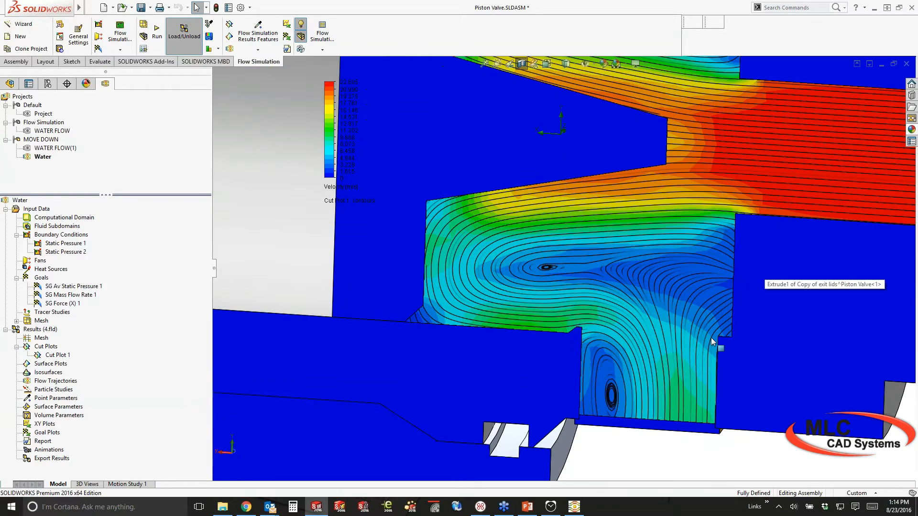
{"action": "scroll", "coordinate": [710, 337], "scroll_direction": "up", "scroll_amount": 4}
{"action": "middle_click_drag", "start_coordinate": [710, 338], "coordinate": [701, 347], "text": "ctrl"}
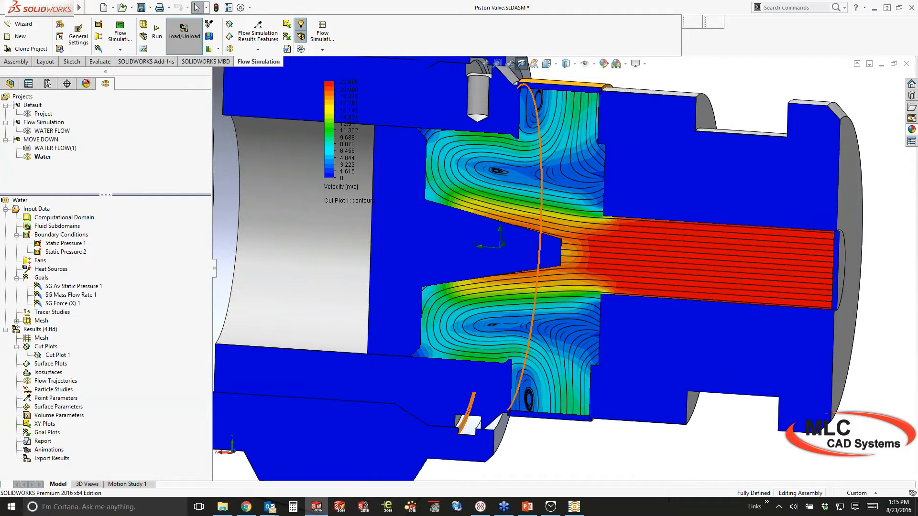
{"action": "scroll", "coordinate": [547, 430], "scroll_direction": "down", "scroll_amount": 4}
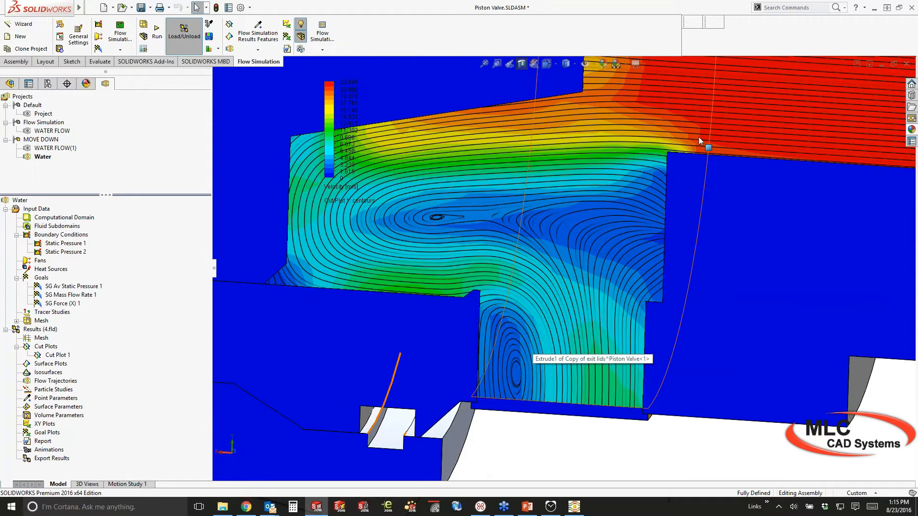
Fit the valve section in view and hide Cut Plot 1
{"action": "key", "text": "f"}
{"action": "right_click", "coordinate": [57, 355]}
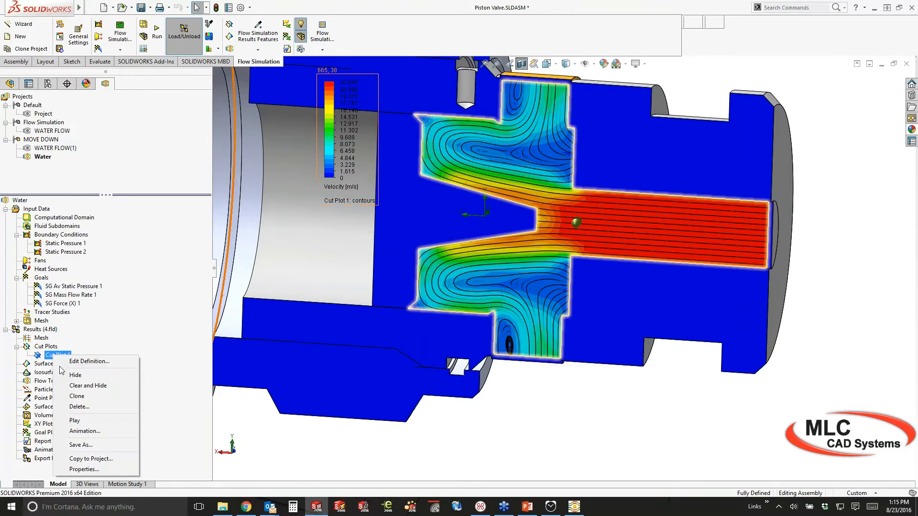
{"action": "left_click", "coordinate": [72, 375]}
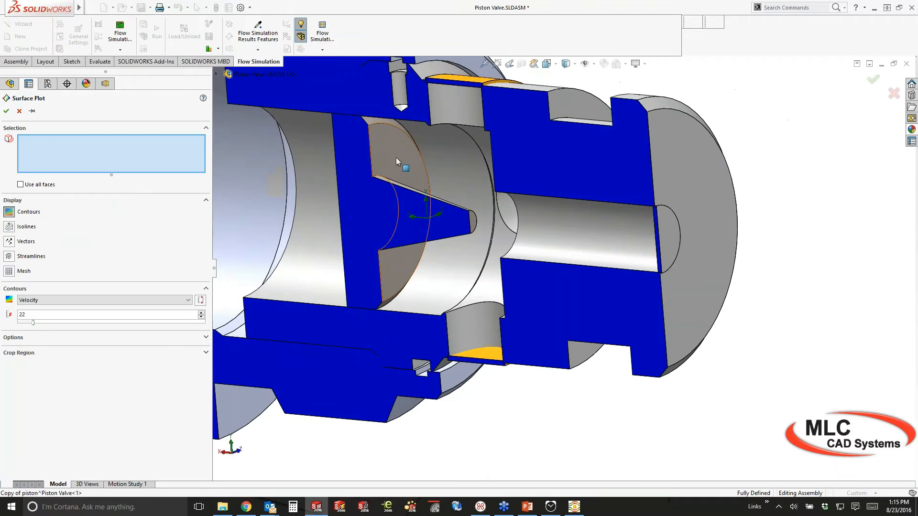
Insert a pressure surface plot on the SG Force (X) 1 piston faces
{"action": "left_click", "coordinate": [396, 162]}
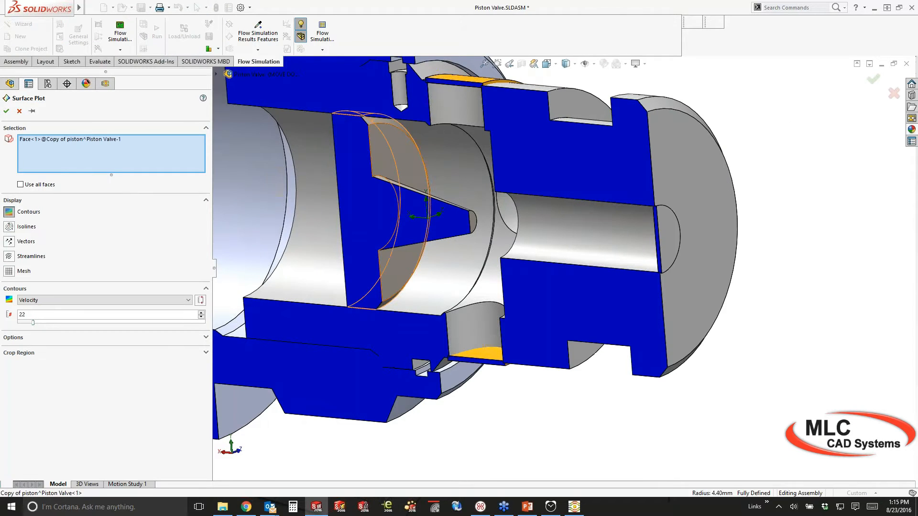
{"action": "left_click", "coordinate": [396, 162]}
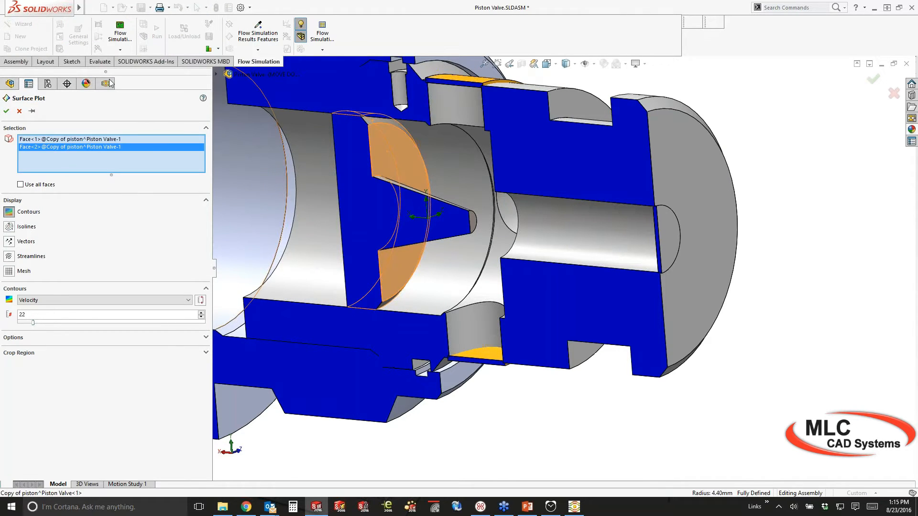
{"action": "left_click", "coordinate": [107, 83]}
{"action": "scroll", "coordinate": [86, 199], "scroll_direction": "down", "scroll_amount": 3}
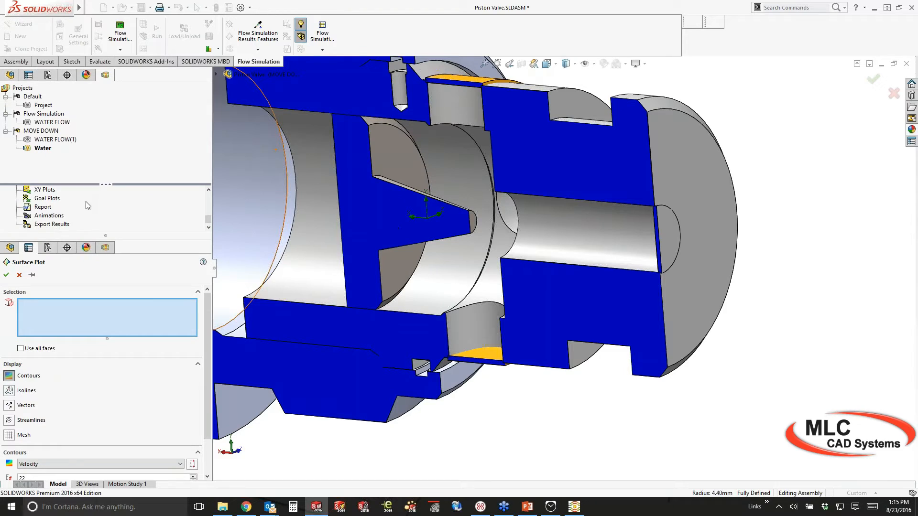
{"action": "scroll", "coordinate": [88, 205], "scroll_direction": "up", "scroll_amount": 5}
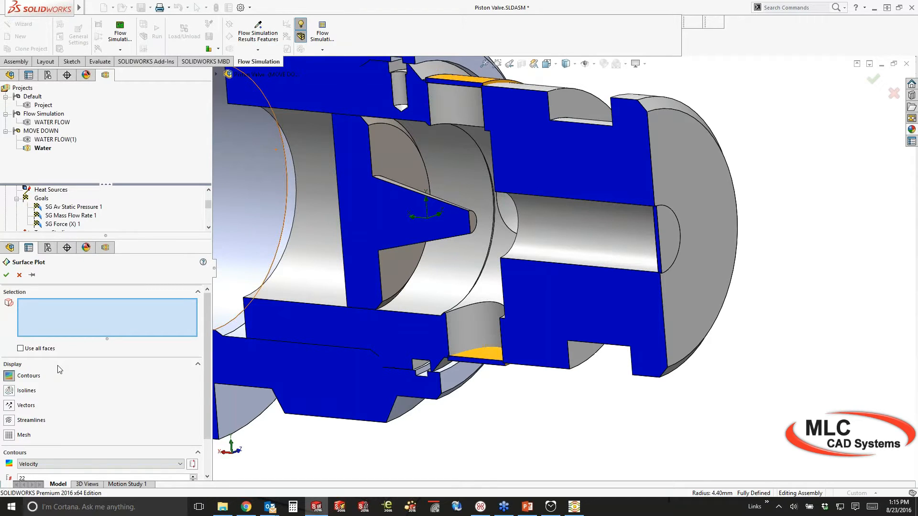
{"action": "left_click", "coordinate": [62, 224]}
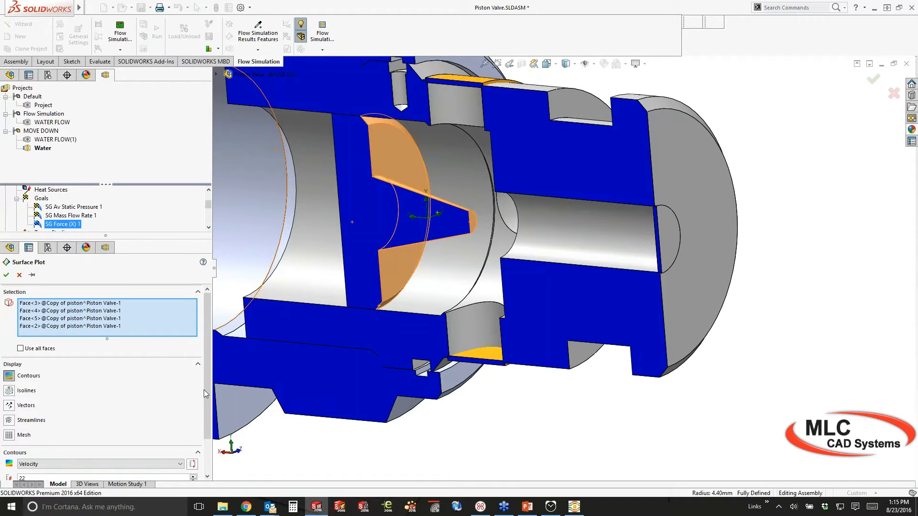
{"action": "left_click", "coordinate": [7, 276]}
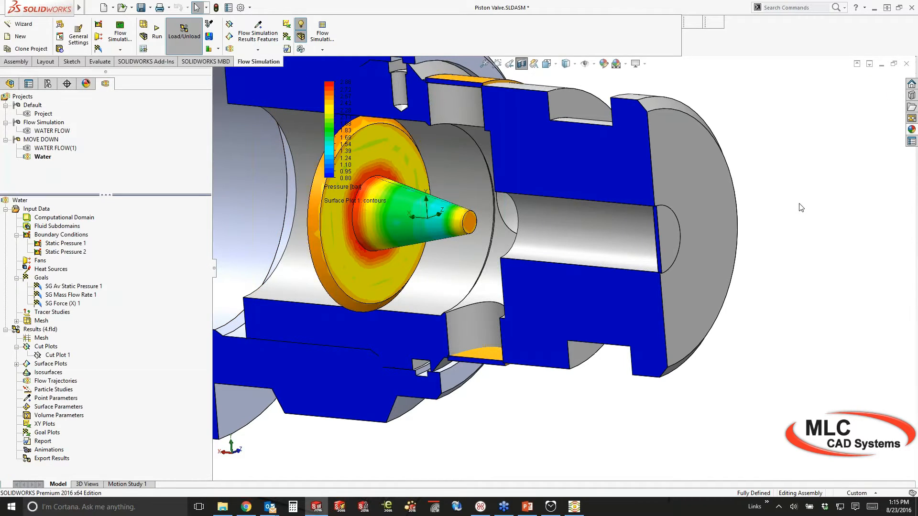
{"action": "middle_click_drag", "start_coordinate": [801, 208], "coordinate": [807, 210], "text": "ctrl"}
{"action": "middle_click_drag", "start_coordinate": [673, 204], "coordinate": [769, 215], "text": "ctrl"}
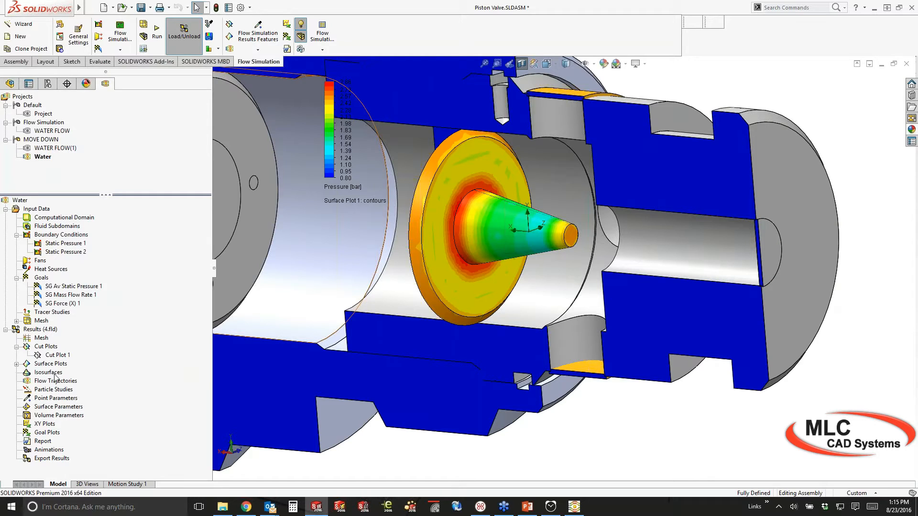
Hide Surface Plot 1 and insert flow trajectories seeded from the exit lid face
{"action": "left_click", "coordinate": [17, 364]}
{"action": "right_click", "coordinate": [55, 373]}
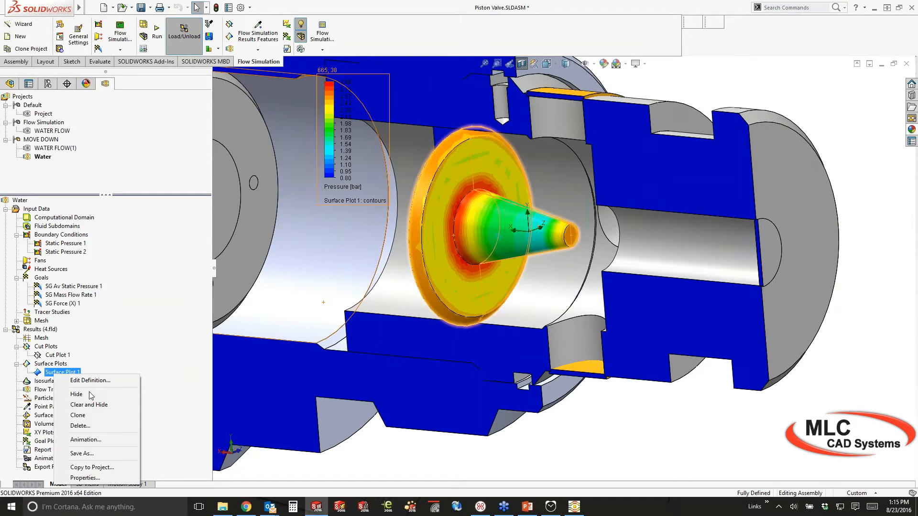
{"action": "left_click", "coordinate": [77, 395]}
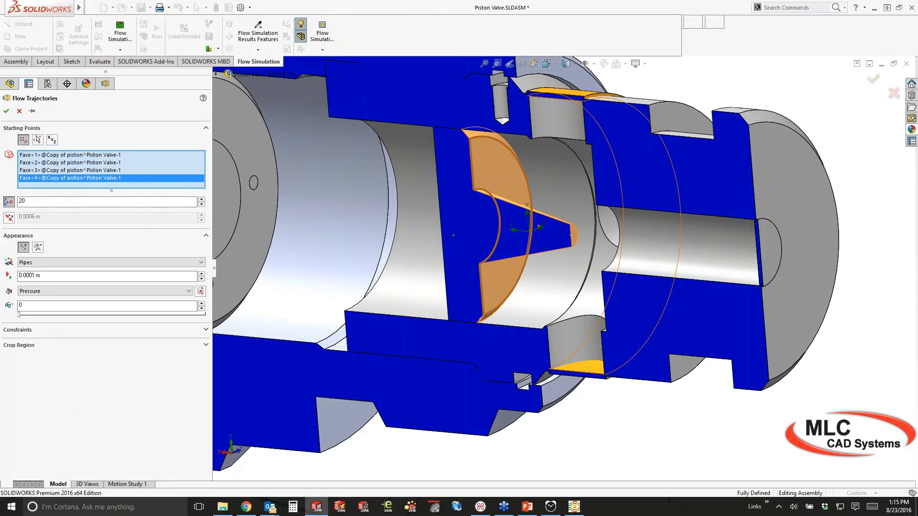
{"action": "left_click", "coordinate": [576, 367]}
{"action": "right_click", "coordinate": [67, 171]}
{"action": "left_click", "coordinate": [102, 176]}
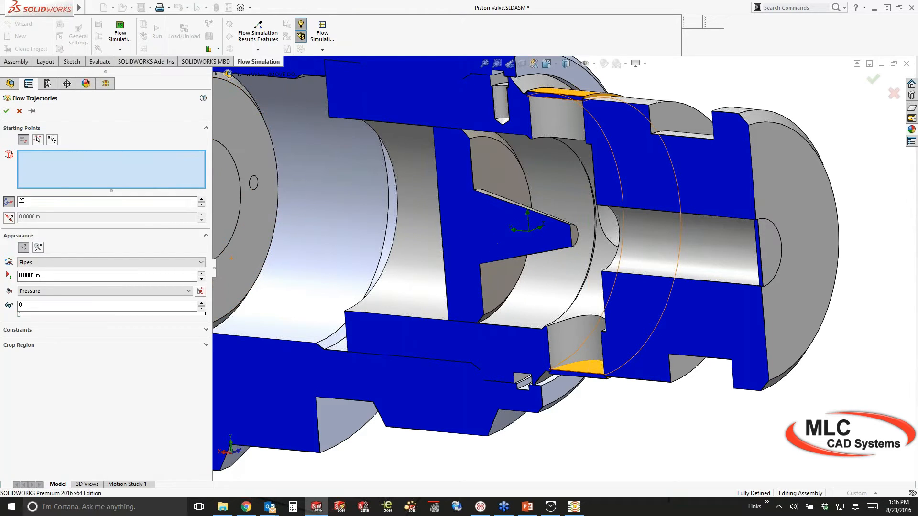
{"action": "left_click", "coordinate": [588, 367]}
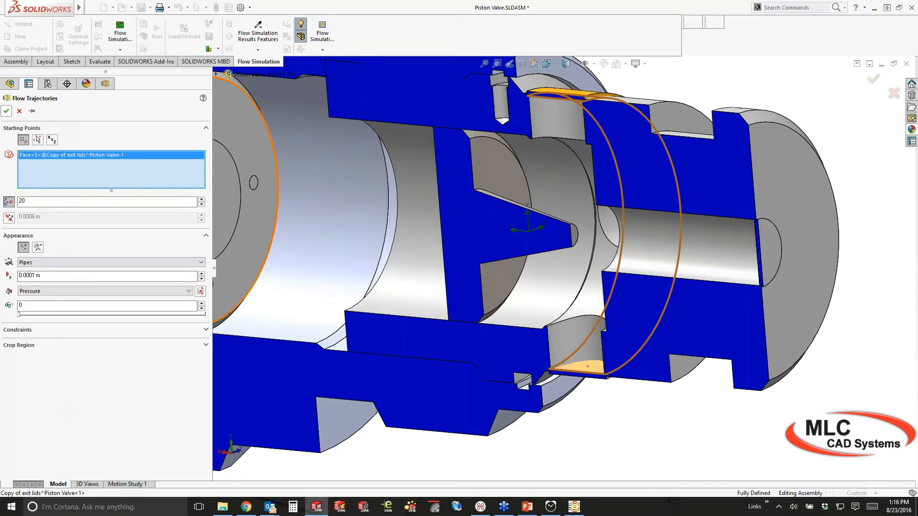
{"action": "middle_click_drag", "start_coordinate": [609, 227], "coordinate": [600, 196]}
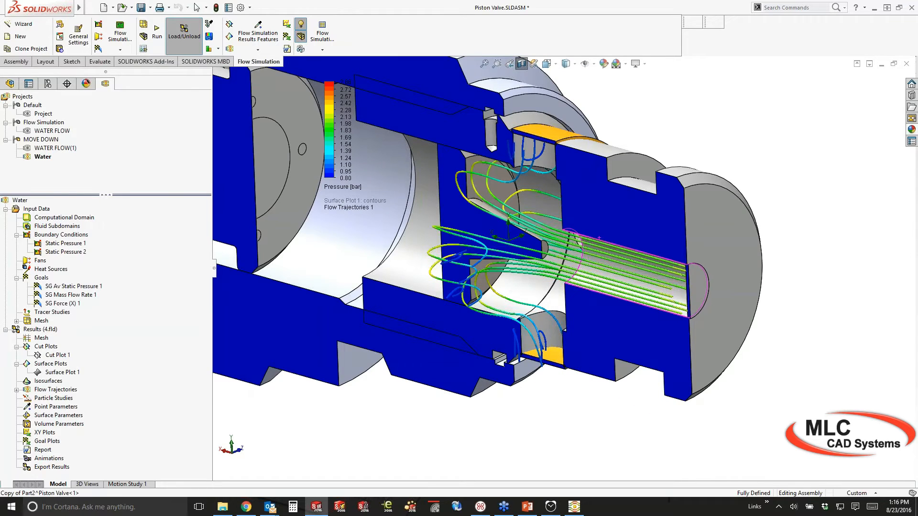
{"action": "scroll", "coordinate": [599, 238], "scroll_direction": "down", "scroll_amount": 2}
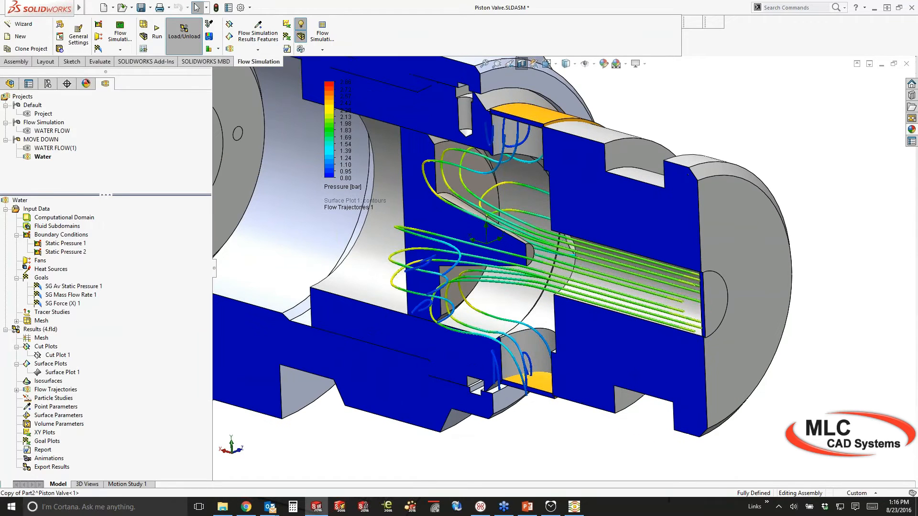
Increase Flow Trajectories 1 from 20 to 50 points
{"action": "left_click", "coordinate": [17, 390]}
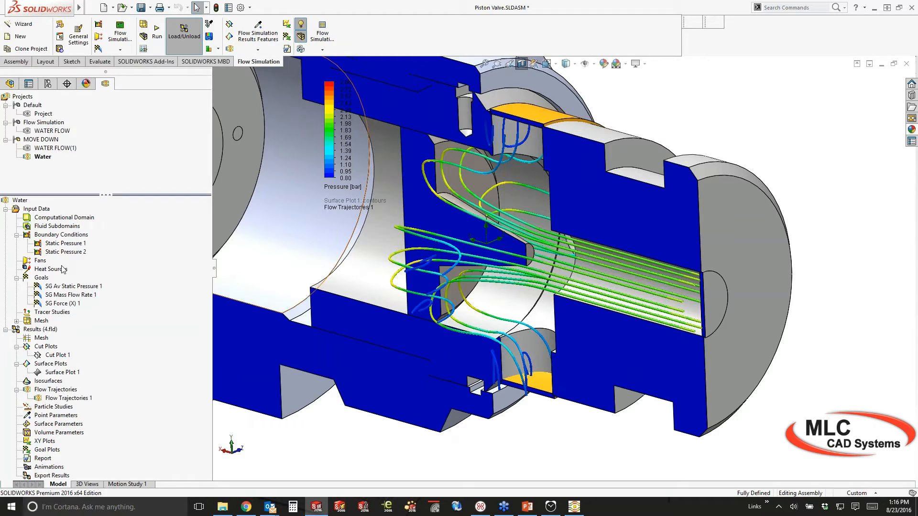
{"action": "right_click", "coordinate": [69, 262]}
{"action": "left_click", "coordinate": [70, 262]}
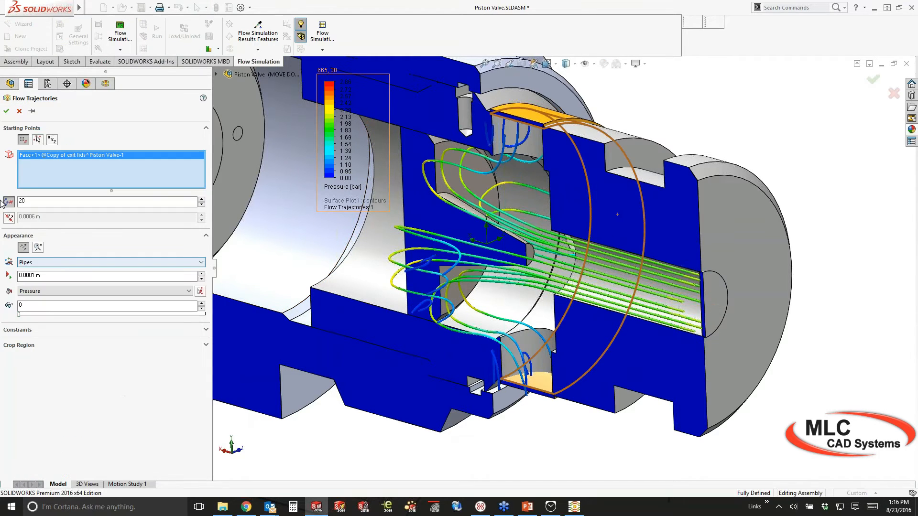
{"action": "type", "text": "50"}
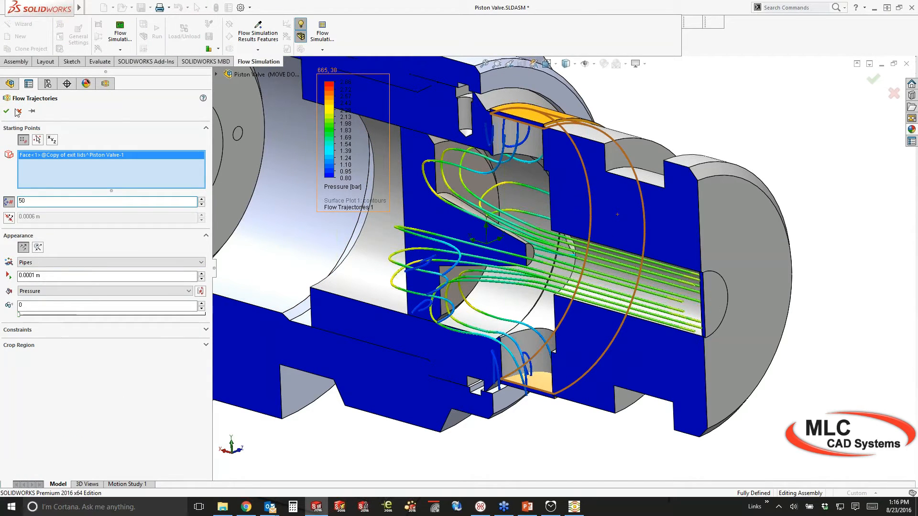
{"action": "left_click", "coordinate": [18, 111]}
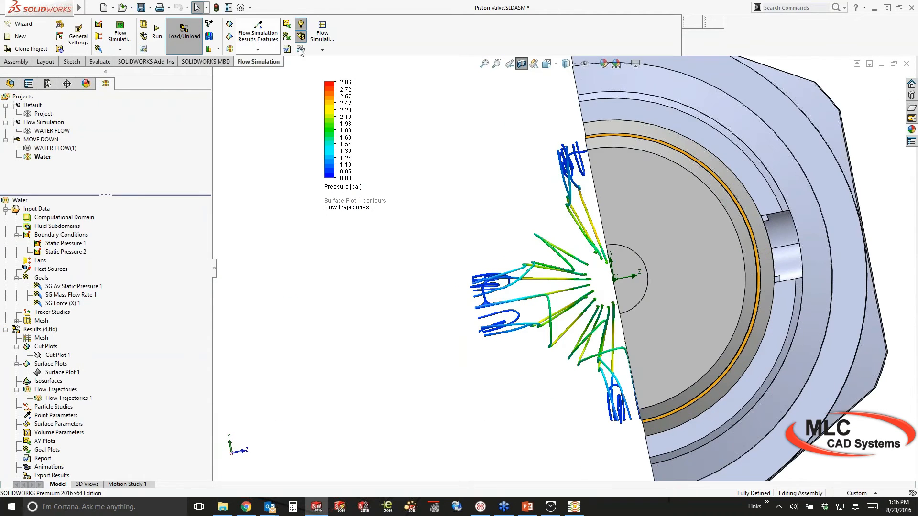
Make the model transparent and orbit to view trajectories looping through the chambers
{"action": "left_click", "coordinate": [300, 49]}
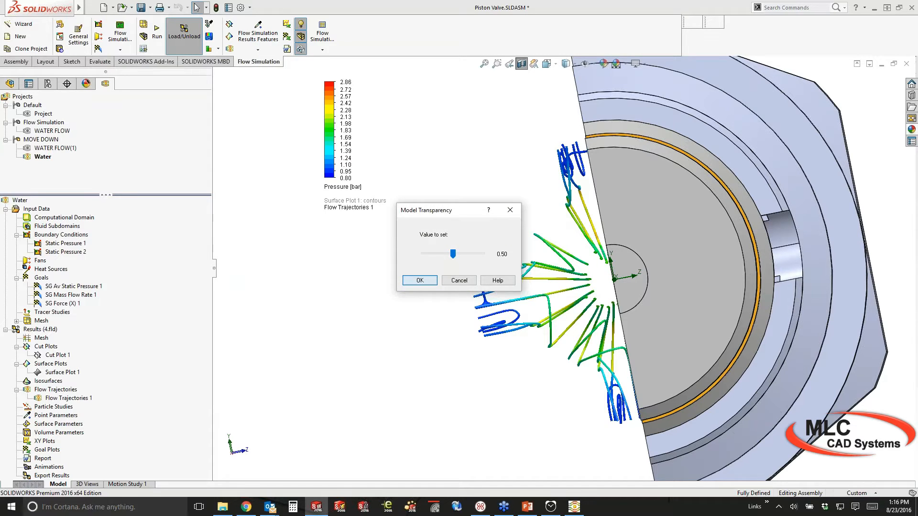
{"action": "left_click", "coordinate": [459, 281]}
{"action": "middle_click_drag", "start_coordinate": [471, 368], "coordinate": [492, 370]}
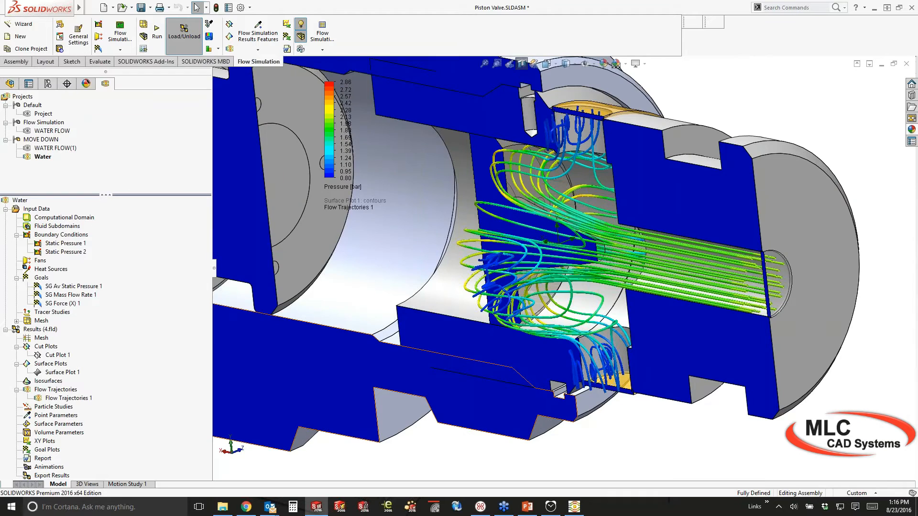
{"action": "middle_click_drag", "start_coordinate": [612, 431], "coordinate": [629, 435]}
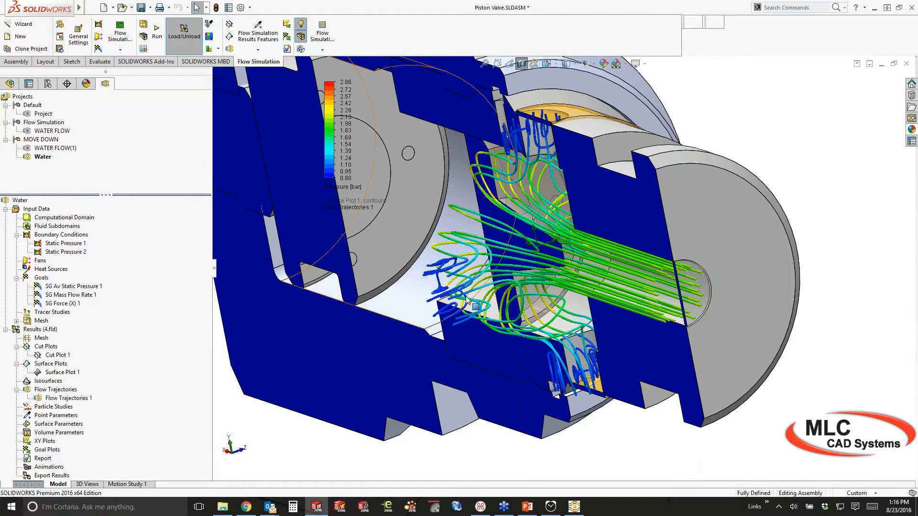
{"action": "mouse_move", "coordinate": [471, 304]}
{"action": "middle_mouse_down"}
{"action": "mouse_move", "coordinate": [502, 298]}
{"action": "mouse_move", "coordinate": [466, 302]}
{"action": "middle_mouse_up"}
{"action": "scroll", "coordinate": [486, 299], "scroll_direction": "up", "scroll_amount": 3}
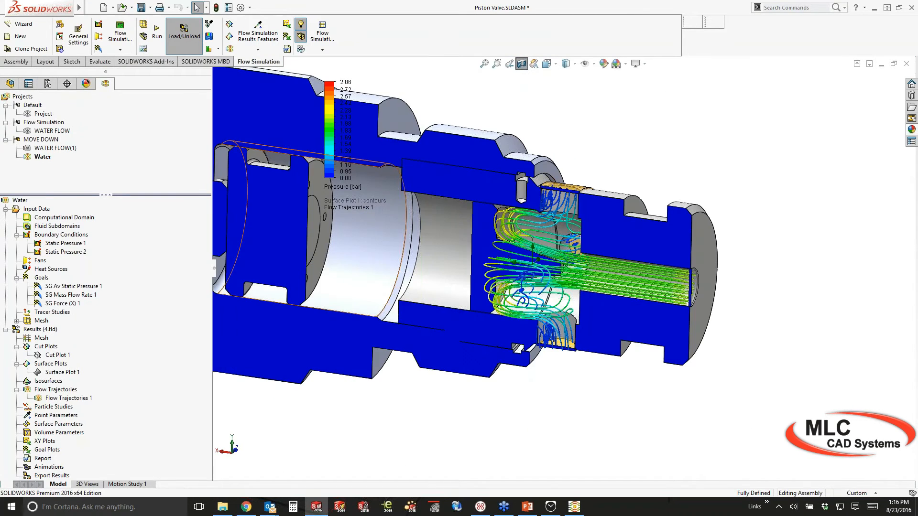
{"action": "right_click", "coordinate": [55, 457]}
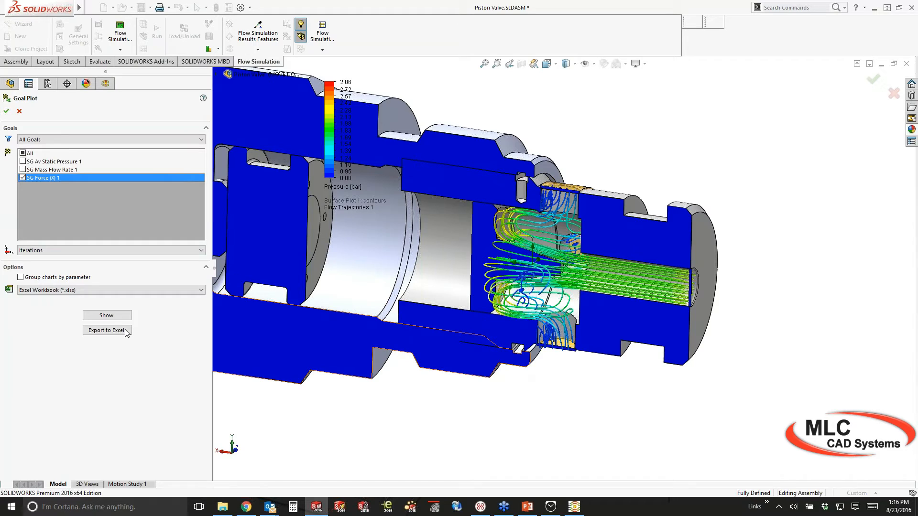
{"action": "left_click", "coordinate": [107, 315]}
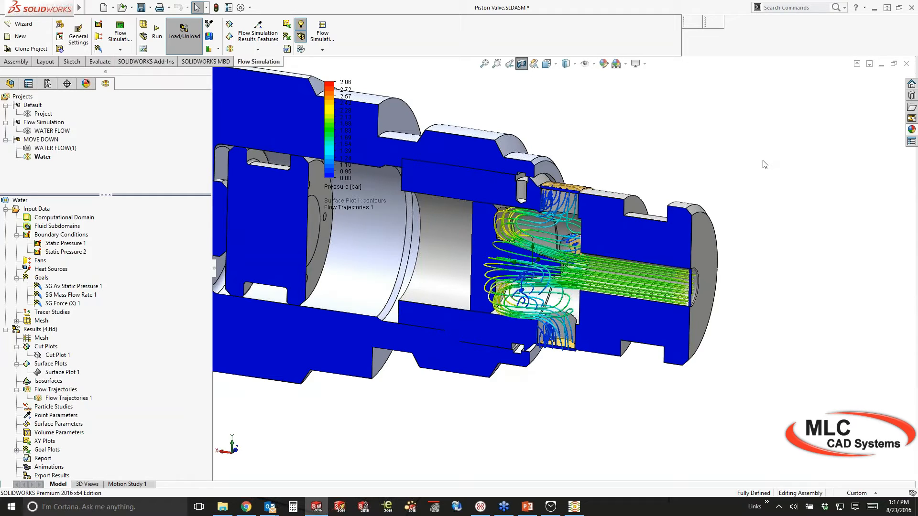
Close the Piston Valve assembly, accept the save prompt, and bring up Recent Documents
{"action": "left_click", "coordinate": [907, 65]}
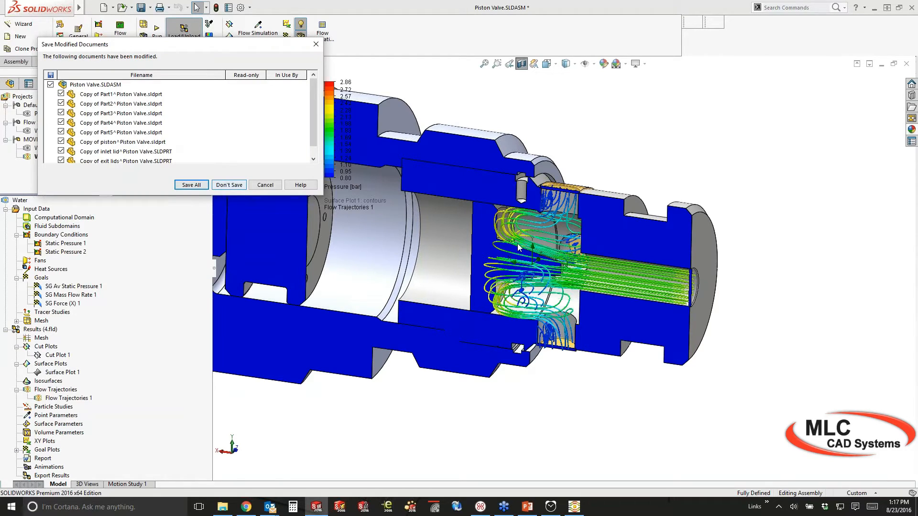
{"action": "key", "text": "Return"}
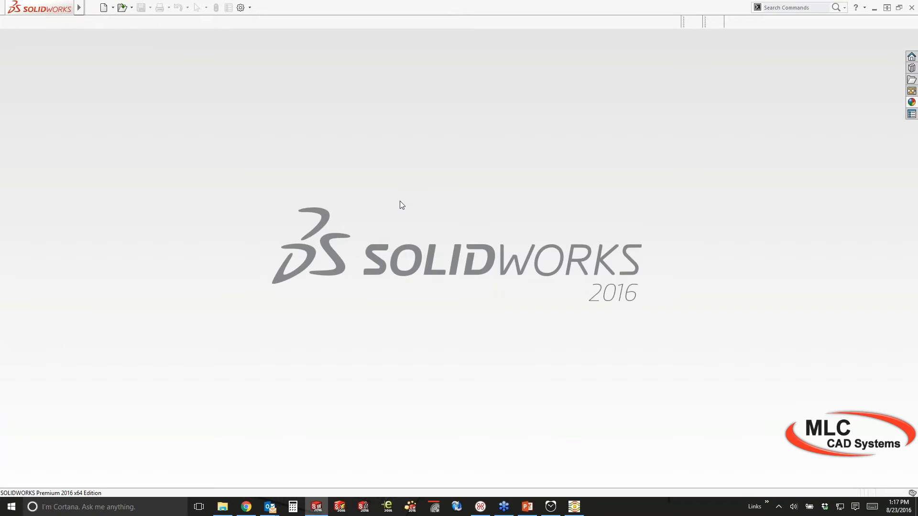
{"action": "key", "text": "r"}
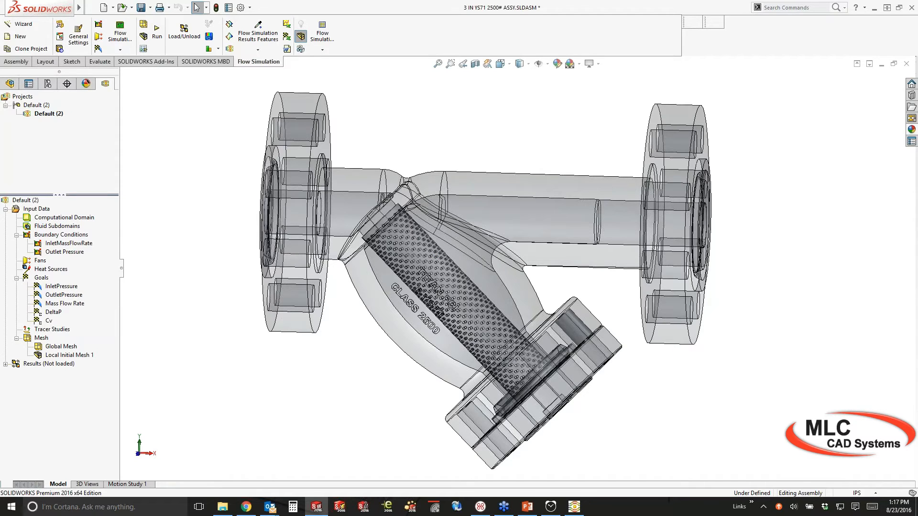
Show the InletMassFlowRate and Outlet Pressure callouts on the strainer, then expand Results (Not loaded)
{"action": "middle_click_drag", "start_coordinate": [479, 268], "coordinate": [482, 287]}
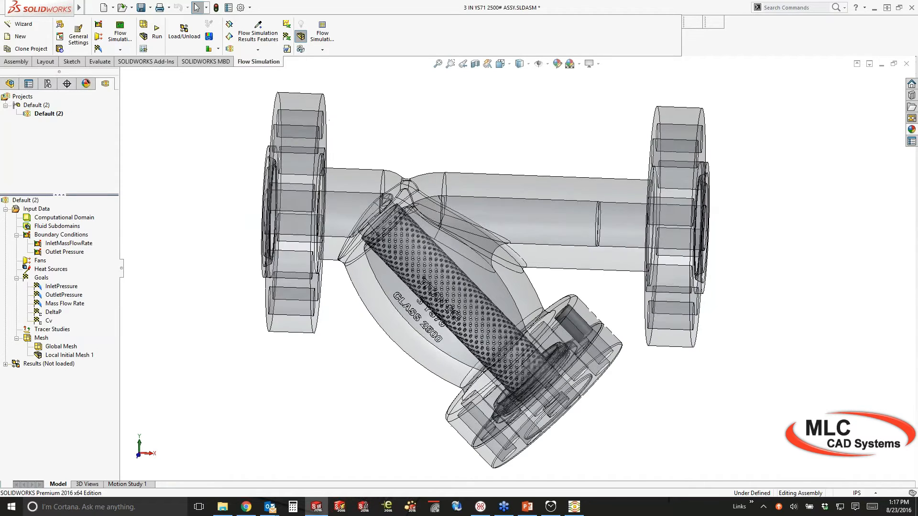
{"action": "left_click", "coordinate": [60, 244]}
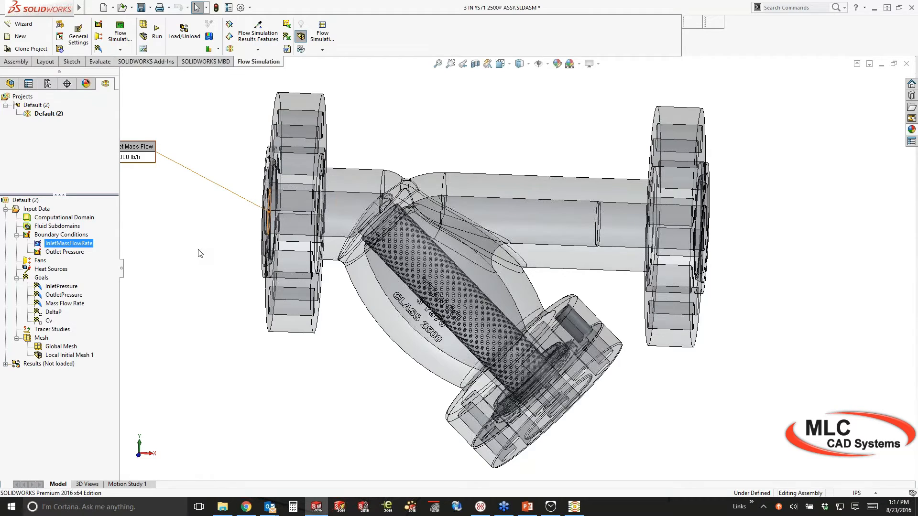
{"action": "middle_click_drag", "start_coordinate": [199, 249], "coordinate": [227, 252], "text": "ctrl"}
{"action": "left_click", "coordinate": [65, 252]}
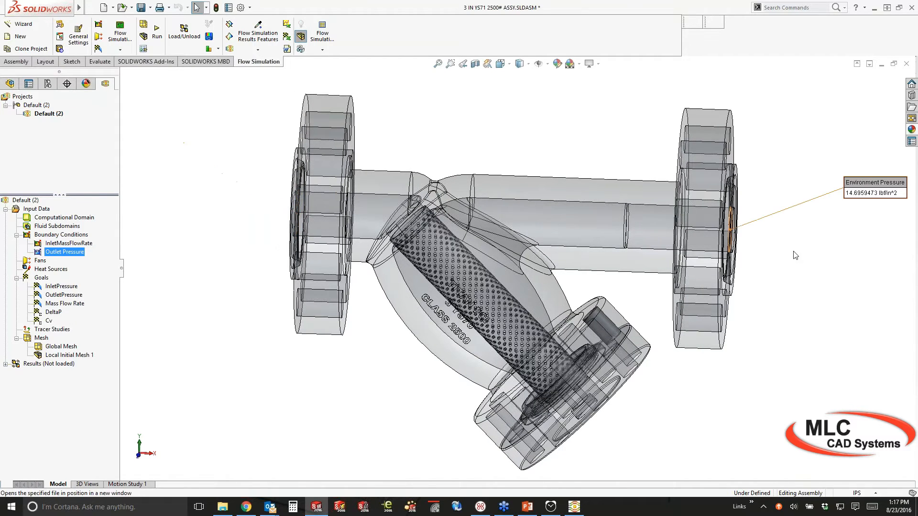
{"action": "left_click", "coordinate": [172, 250]}
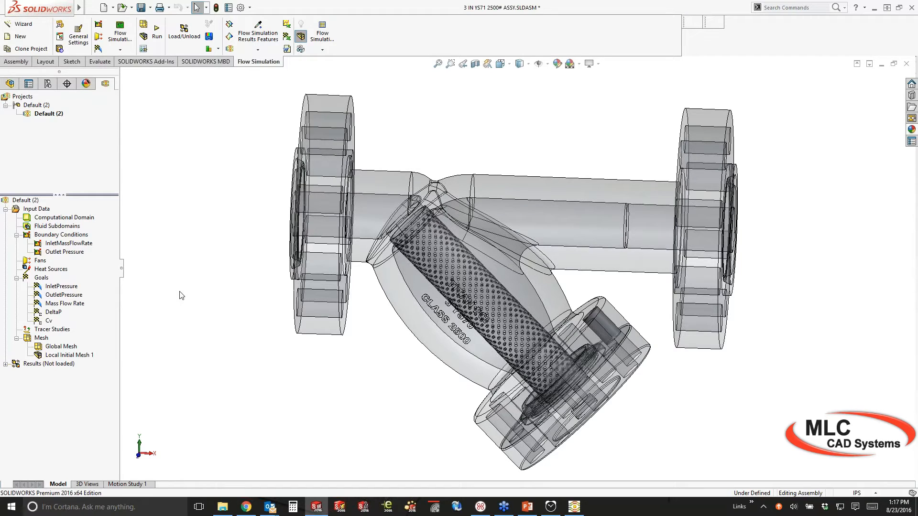
{"action": "middle_click_drag", "start_coordinate": [180, 293], "coordinate": [166, 294], "text": "ctrl"}
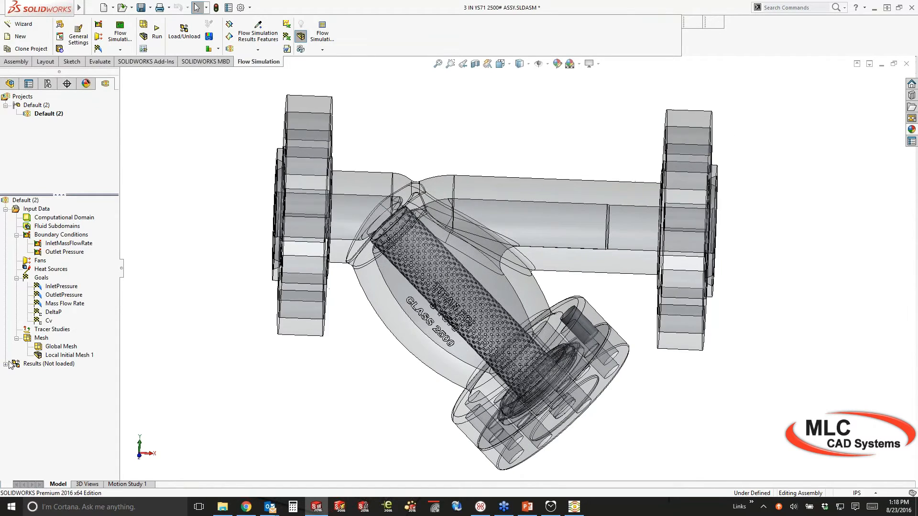
{"action": "left_click", "coordinate": [6, 364]}
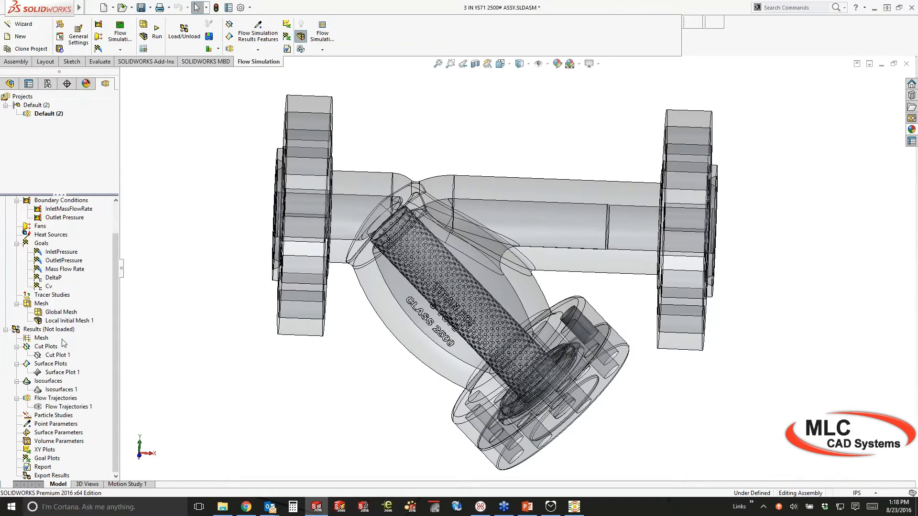
Load the strainer results and show velocity Cut Plot 1 in Front view with legend maximum 6442.9 m/s
{"action": "right_click", "coordinate": [38, 329]}
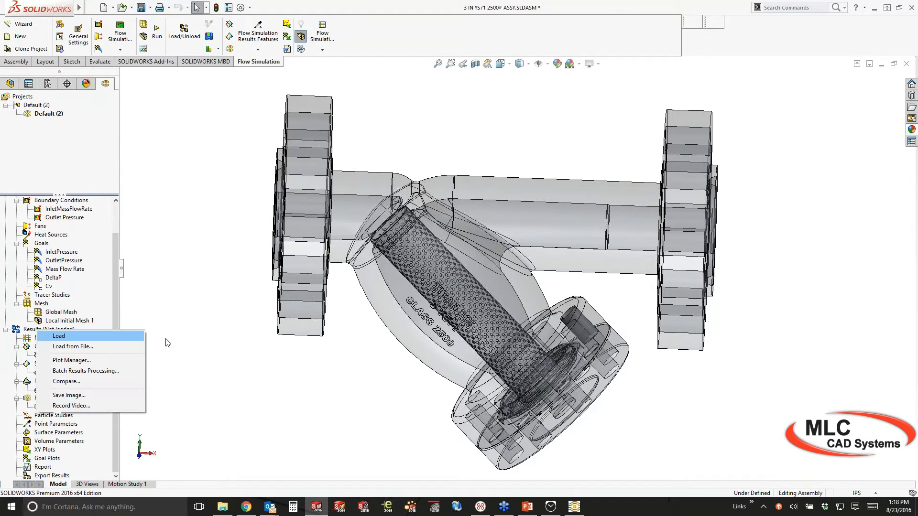
{"action": "left_click", "coordinate": [59, 336]}
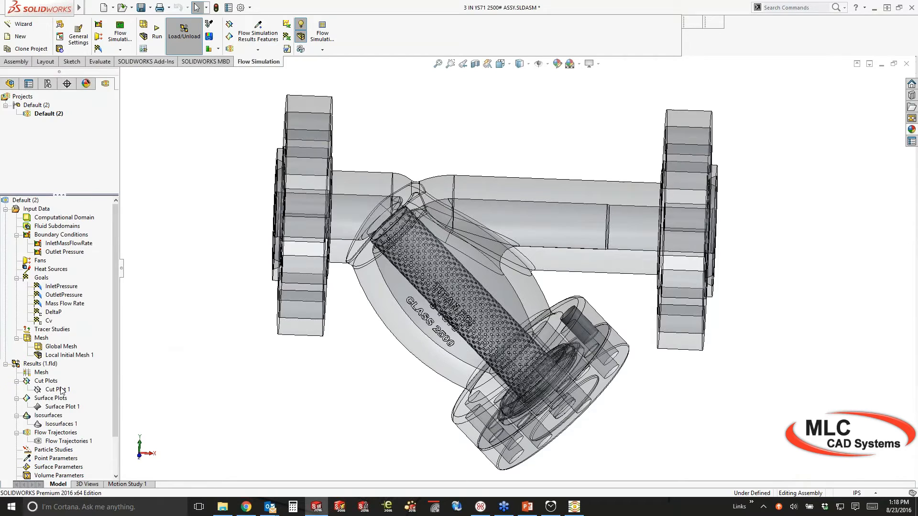
{"action": "right_click", "coordinate": [59, 389]}
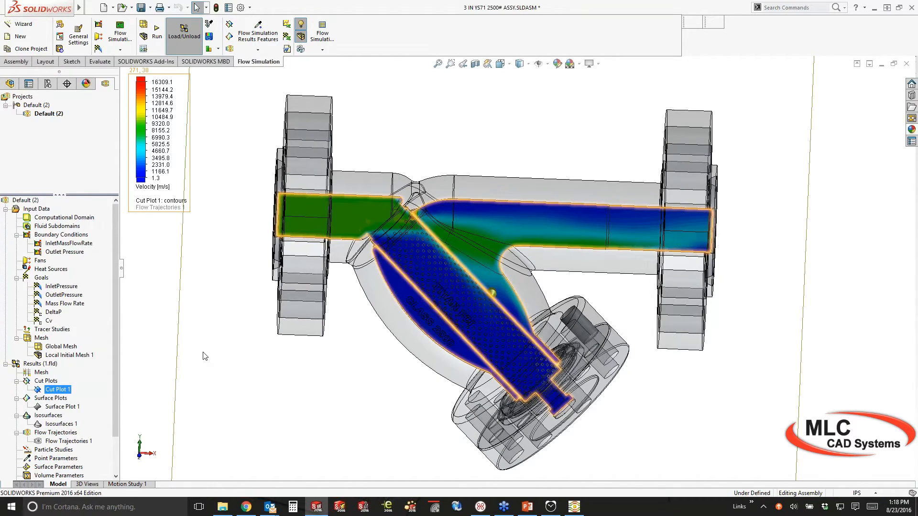
{"action": "left_click", "coordinate": [205, 356]}
{"action": "key", "text": "ctrl+1"}
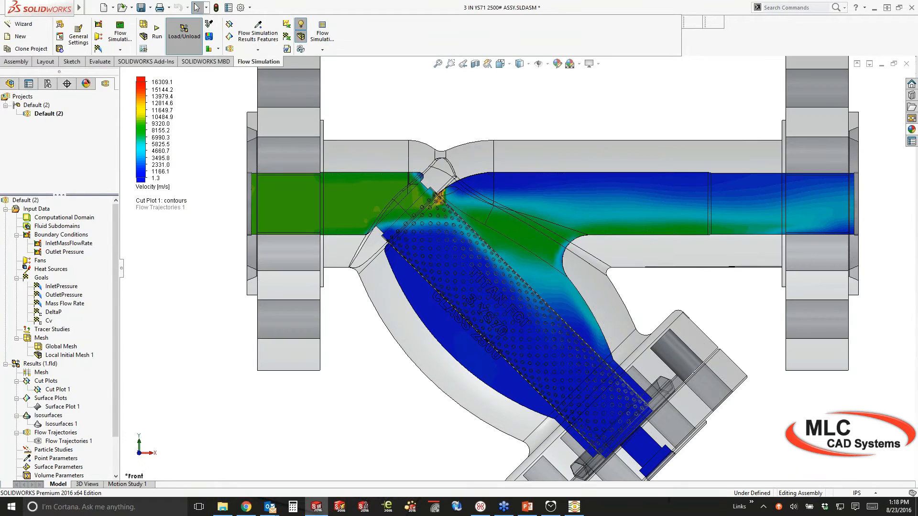
{"action": "scroll", "coordinate": [490, 269], "scroll_direction": "up", "scroll_amount": 1}
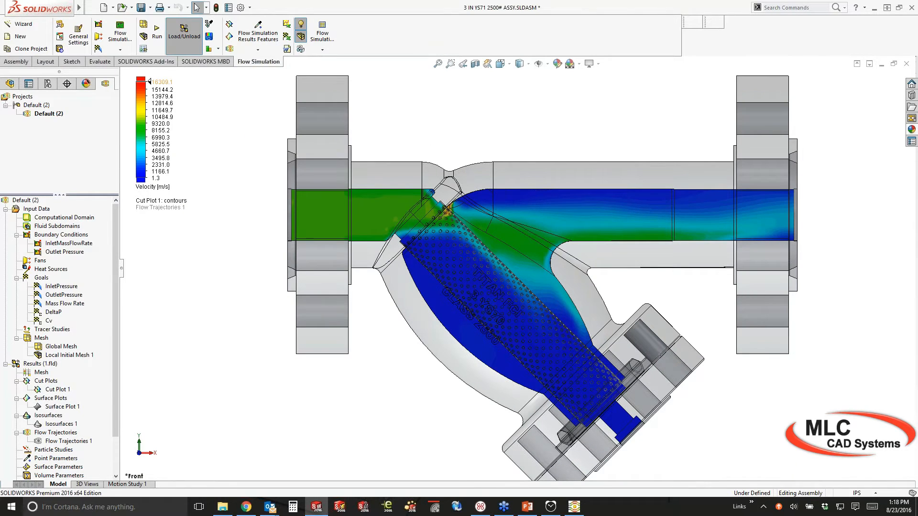
{"action": "left_click", "coordinate": [162, 82]}
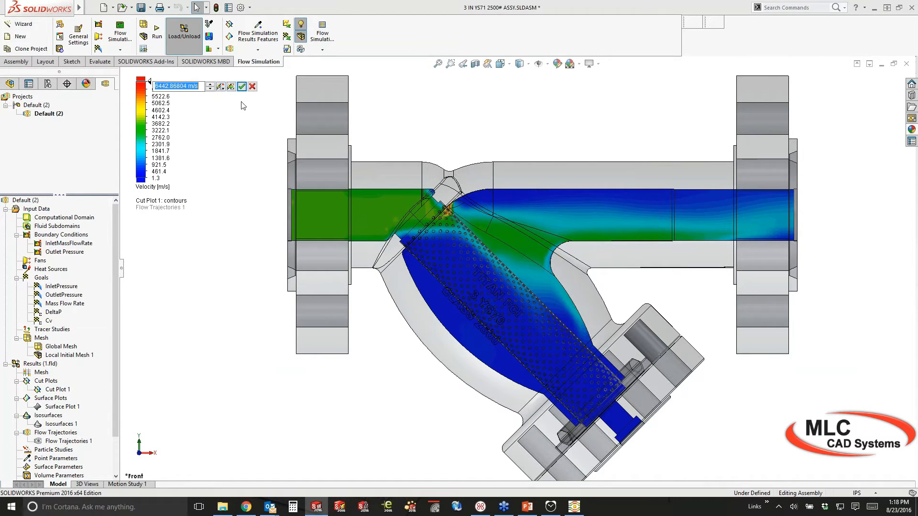
{"action": "left_click", "coordinate": [241, 86]}
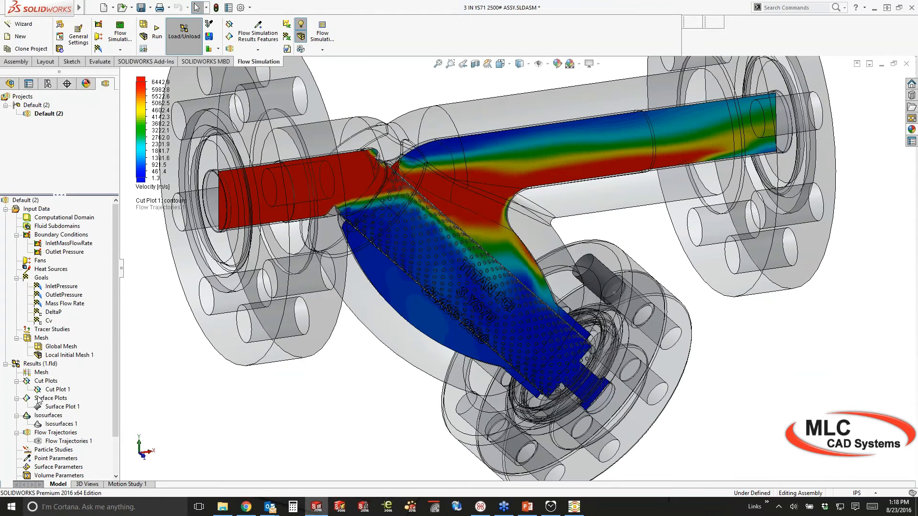
Hide the velocity Cut Plot 1
{"action": "left_click", "coordinate": [56, 389]}
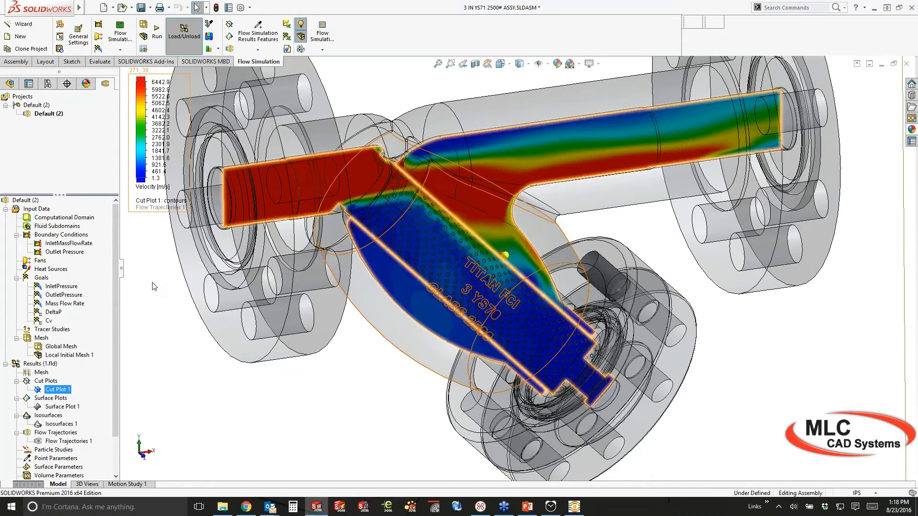
{"action": "right_click", "coordinate": [58, 390]}
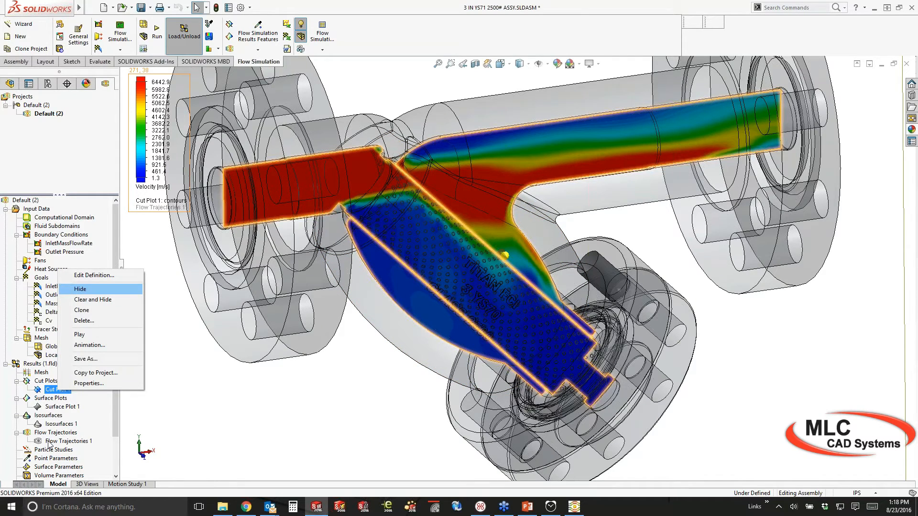
{"action": "left_click", "coordinate": [49, 442]}
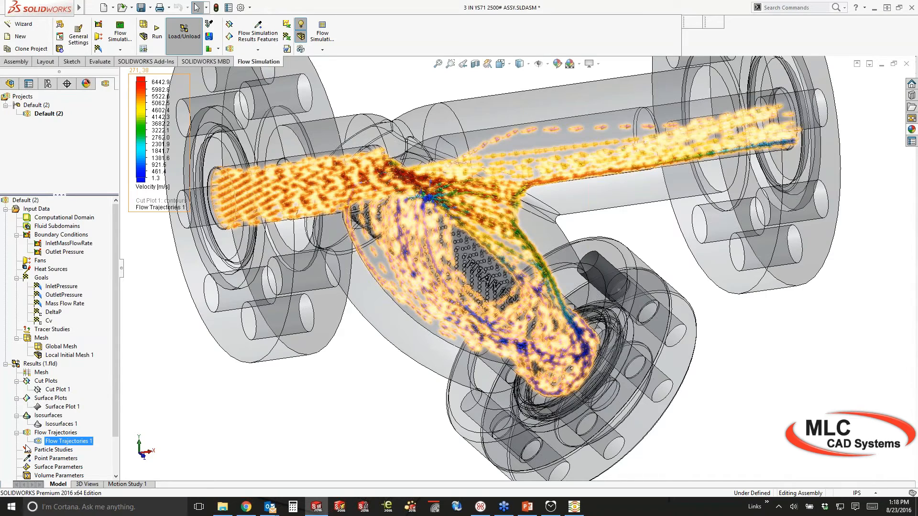
Display Flow Trajectories 1 in Front view, zoomed into the strainer's screen basket
{"action": "left_click", "coordinate": [93, 362]}
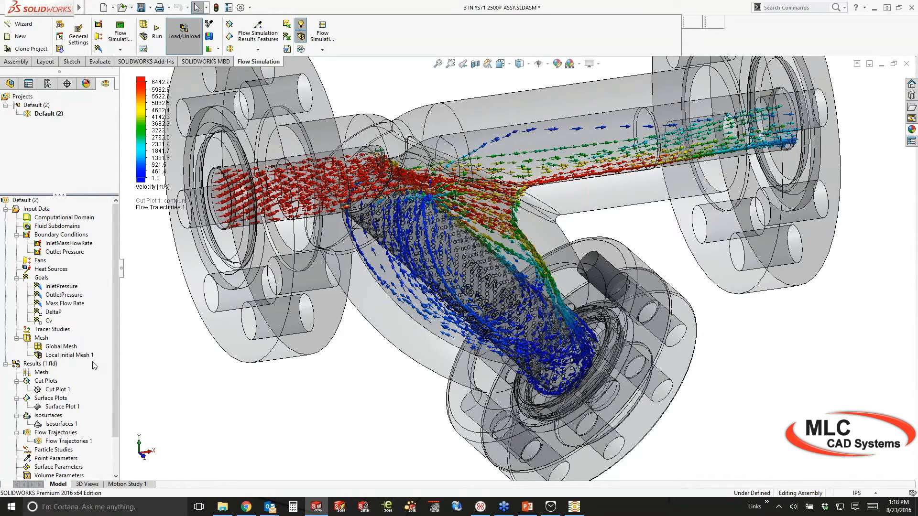
{"action": "key", "text": "ctrl+1"}
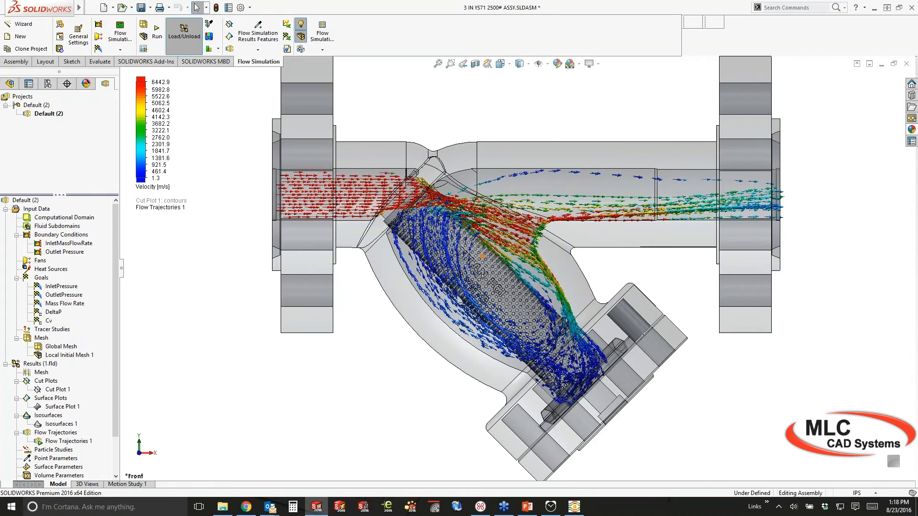
{"action": "scroll", "coordinate": [481, 256], "scroll_direction": "down", "scroll_amount": 3}
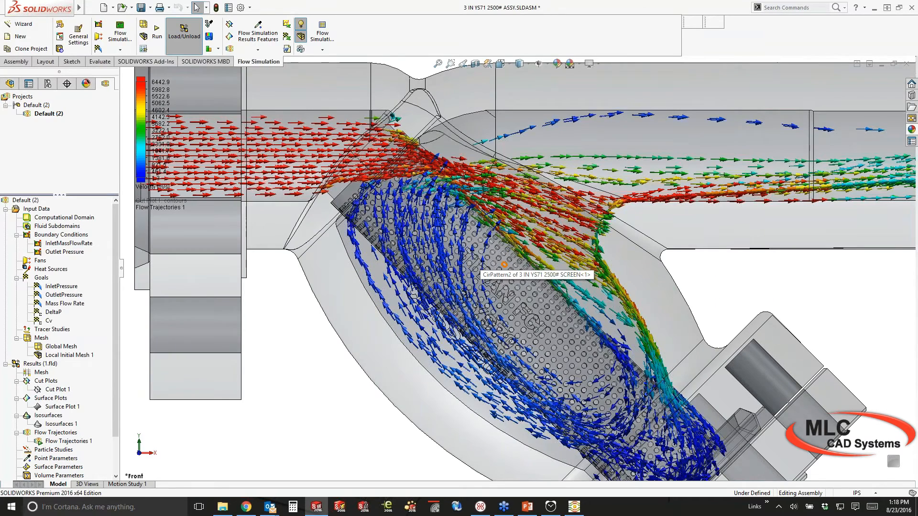
{"action": "middle_click_drag", "start_coordinate": [482, 260], "coordinate": [449, 262], "text": "ctrl"}
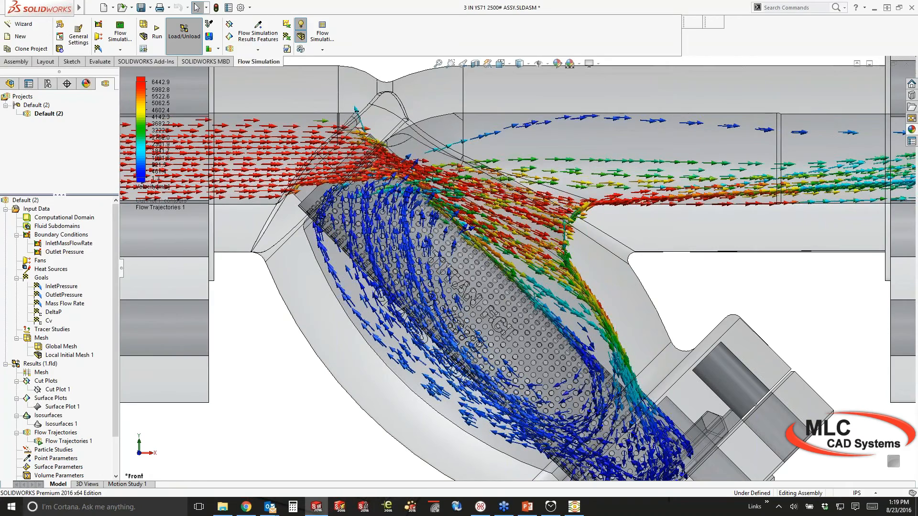
{"action": "scroll", "coordinate": [425, 268], "scroll_direction": "up", "scroll_amount": 2}
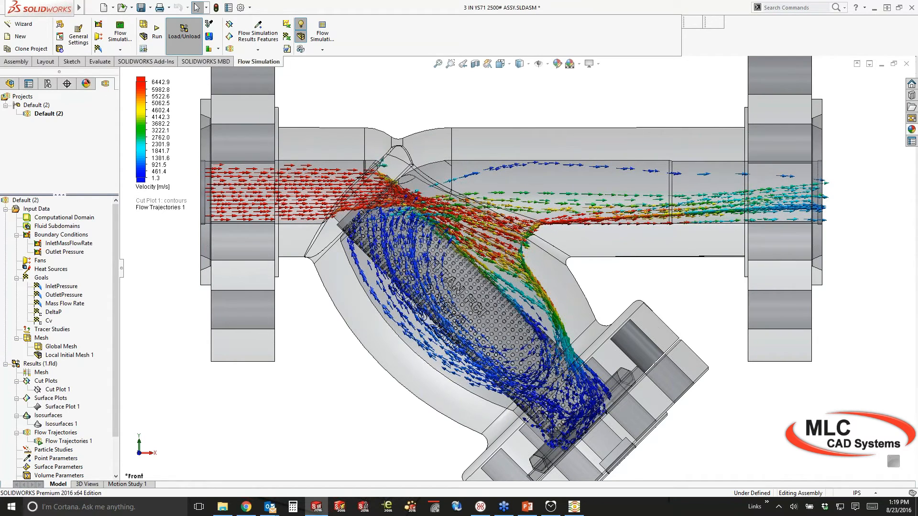
Hide Flow Trajectories 1 and show Surface Plot 1 pressure contours in lbf/in² on the strainer
{"action": "right_click", "coordinate": [42, 444]}
{"action": "left_click", "coordinate": [64, 320]}
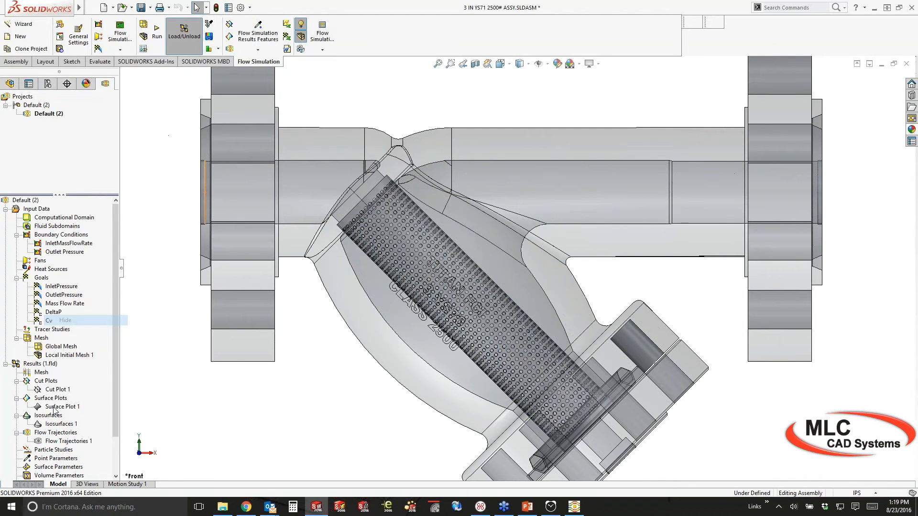
{"action": "right_click", "coordinate": [55, 408]}
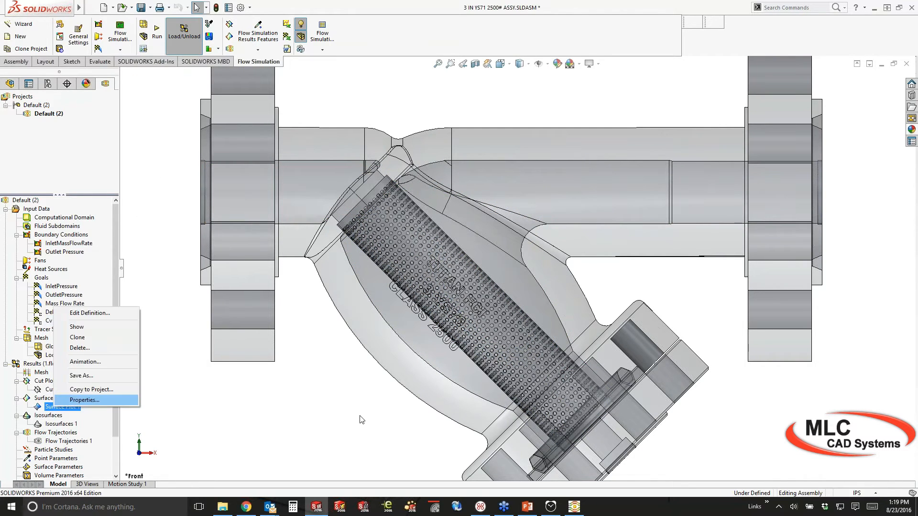
{"action": "left_click", "coordinate": [362, 419]}
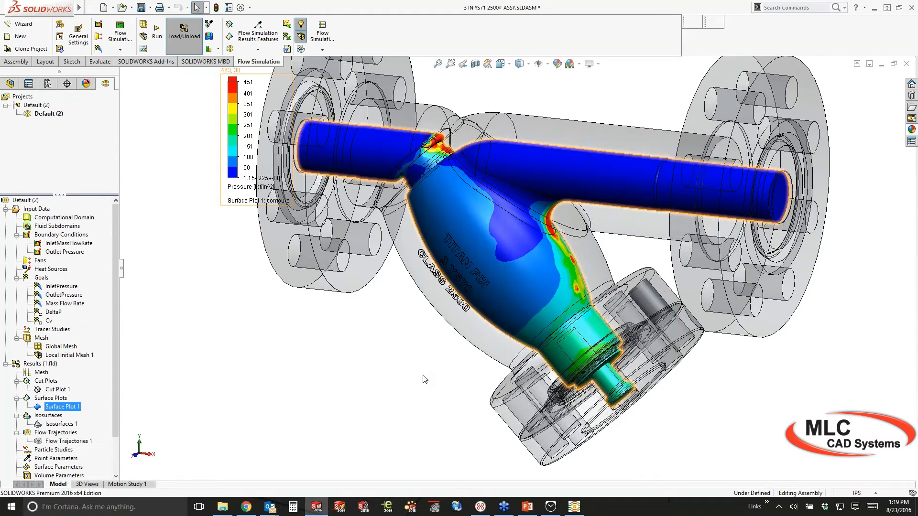
{"action": "left_click", "coordinate": [424, 380]}
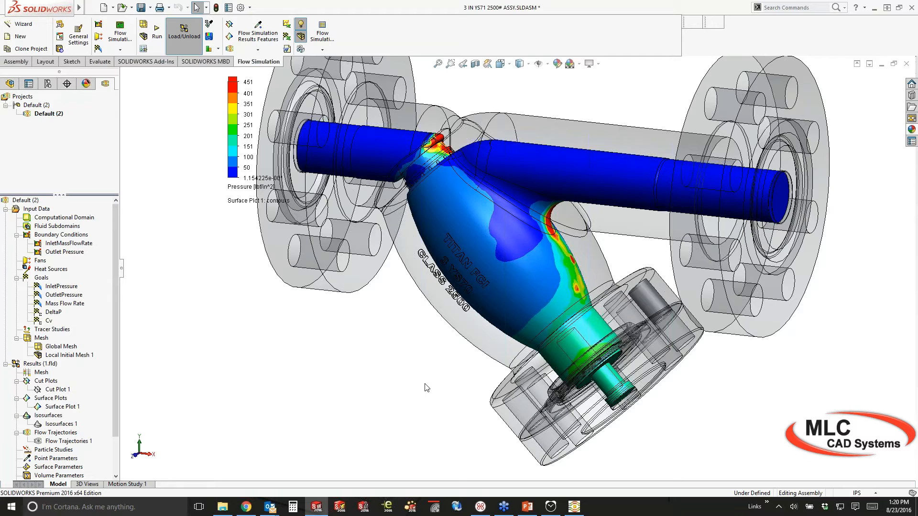
{"action": "middle_click_drag", "start_coordinate": [425, 384], "coordinate": [421, 387]}
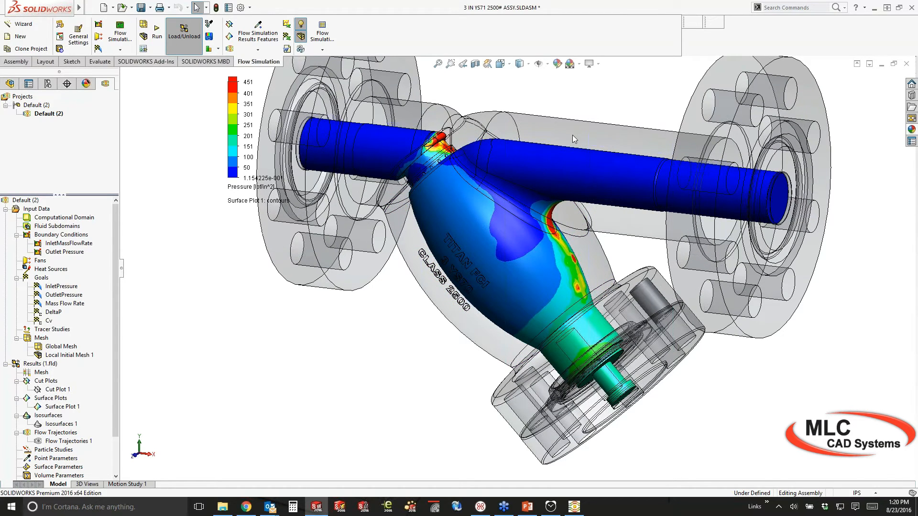
{"action": "scroll", "coordinate": [564, 180], "scroll_direction": "down", "scroll_amount": 3}
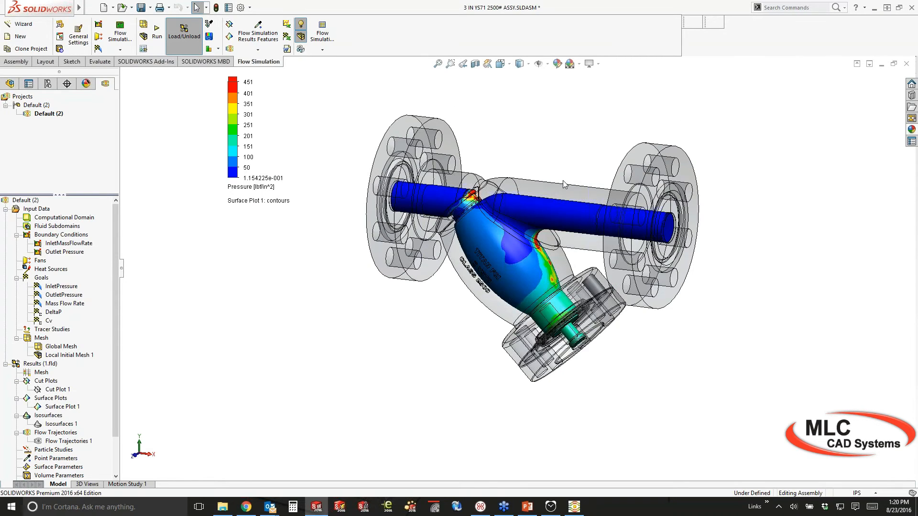
{"action": "scroll", "coordinate": [563, 180], "scroll_direction": "down", "scroll_amount": 1}
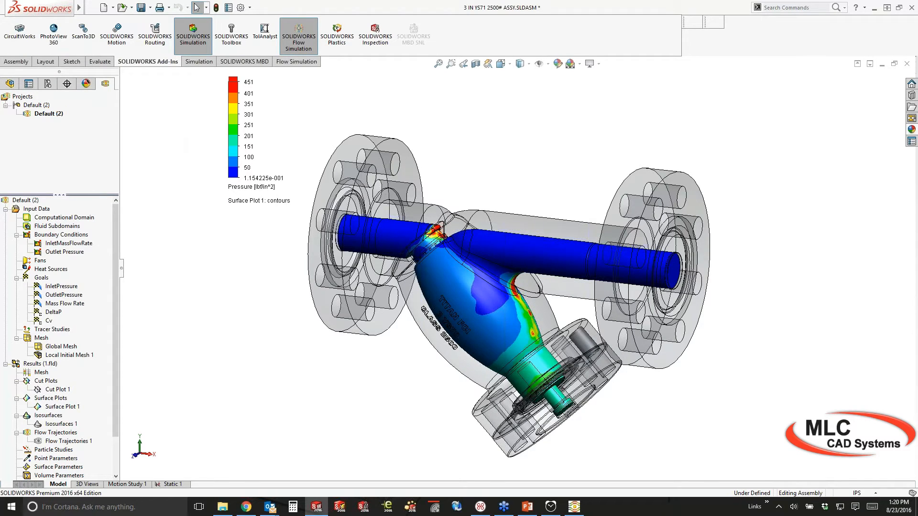
Open the Simulation tools, cancel the new Static 2 study, and orbit the Static 1 model's fixture and loads
{"action": "left_click", "coordinate": [197, 62]}
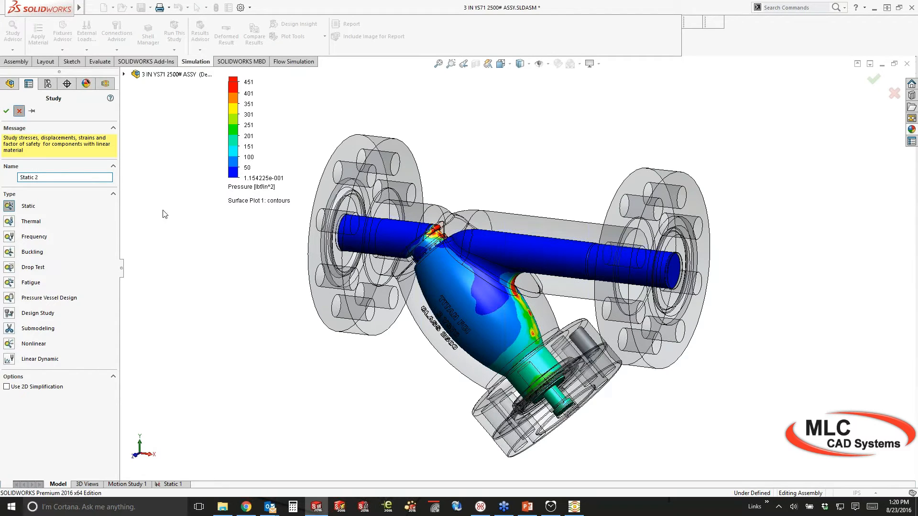
{"action": "key", "text": "Escape"}
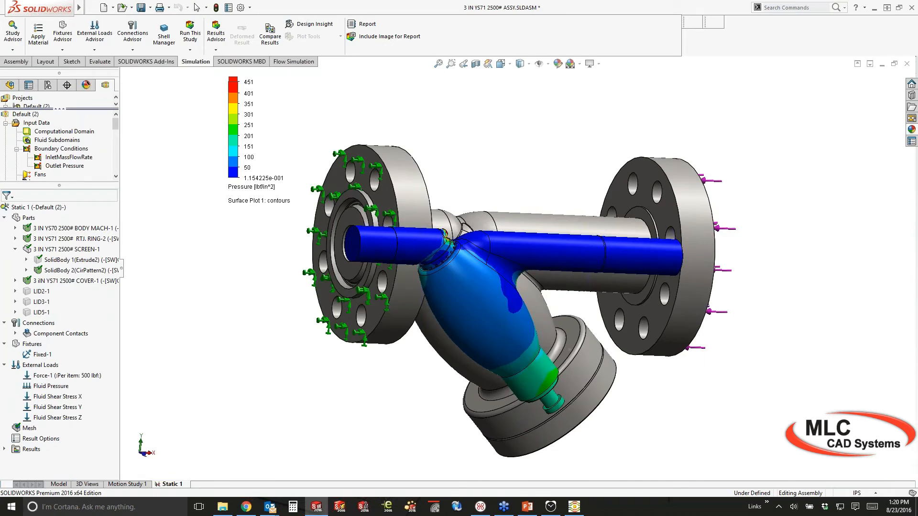
{"action": "middle_click_drag", "start_coordinate": [478, 287], "coordinate": [471, 306]}
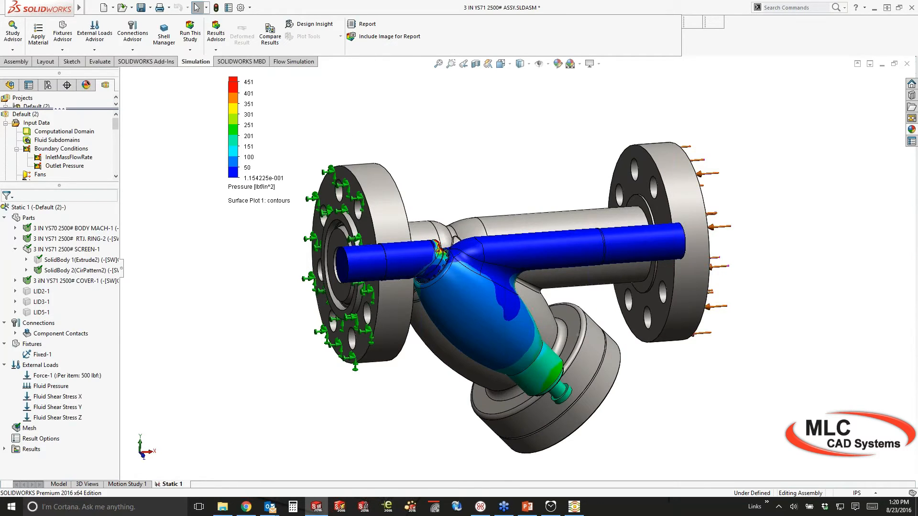
{"action": "middle_click_drag", "start_coordinate": [507, 287], "coordinate": [445, 263]}
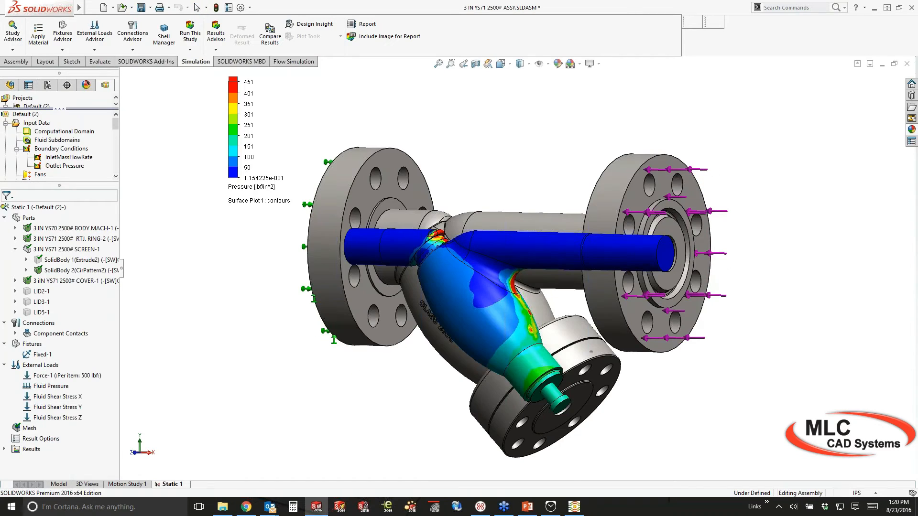
{"action": "middle_click_drag", "start_coordinate": [158, 326], "coordinate": [155, 357]}
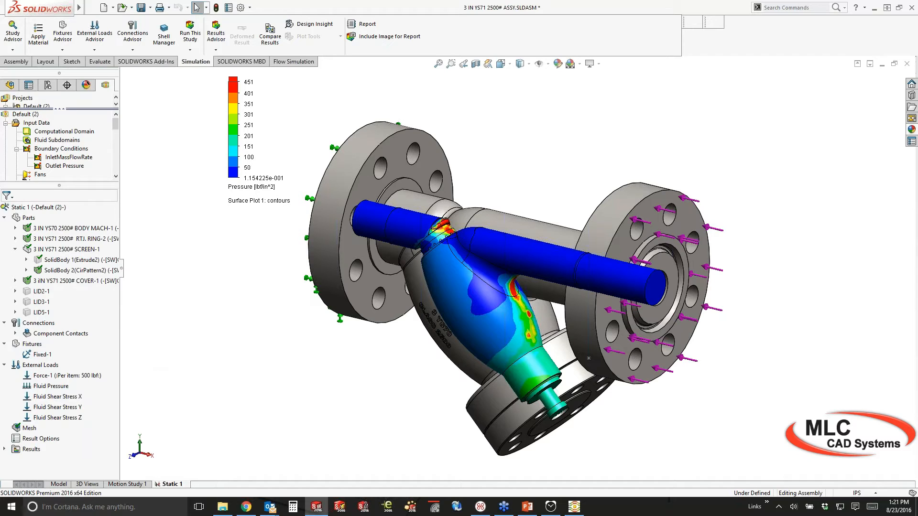
Show the Static 1 Stress1 von Mises plot, peaking near 12,718.726 psi, and orbit around it
{"action": "double_click", "coordinate": [21, 450]}
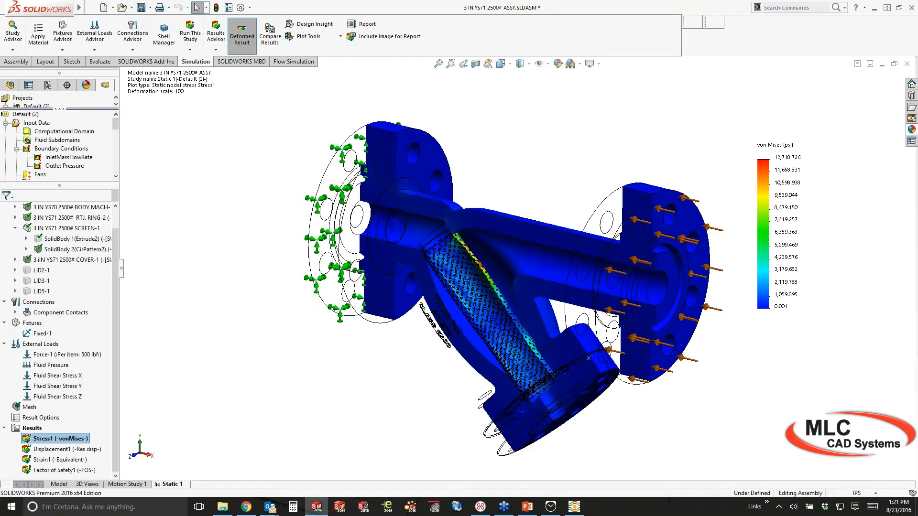
{"action": "middle_click_drag", "start_coordinate": [589, 358], "coordinate": [638, 330]}
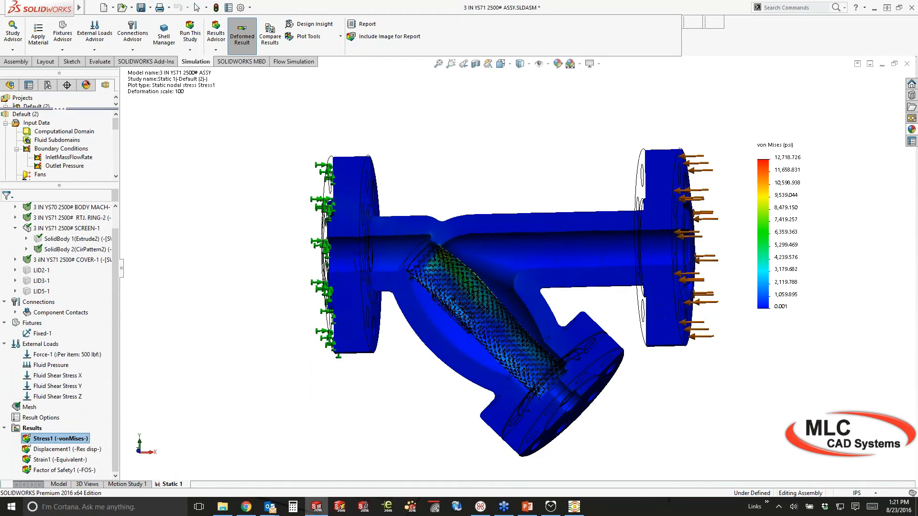
{"action": "middle_click_drag", "start_coordinate": [636, 364], "coordinate": [584, 384]}
{"action": "scroll", "coordinate": [584, 383], "scroll_direction": "down", "scroll_amount": 2}
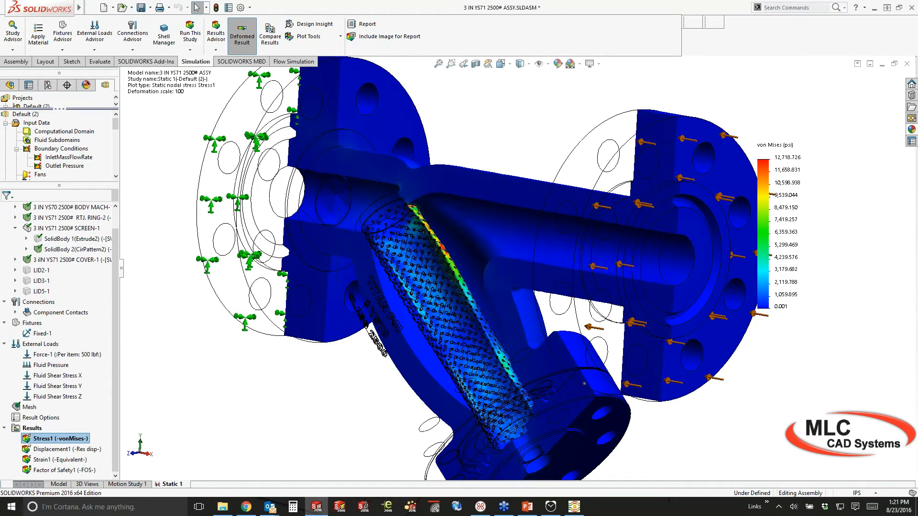
{"action": "scroll", "coordinate": [721, 176], "scroll_direction": "up", "scroll_amount": 2}
{"action": "scroll", "coordinate": [721, 176], "scroll_direction": "down", "scroll_amount": 1}
{"action": "scroll", "coordinate": [721, 175], "scroll_direction": "up", "scroll_amount": 1}
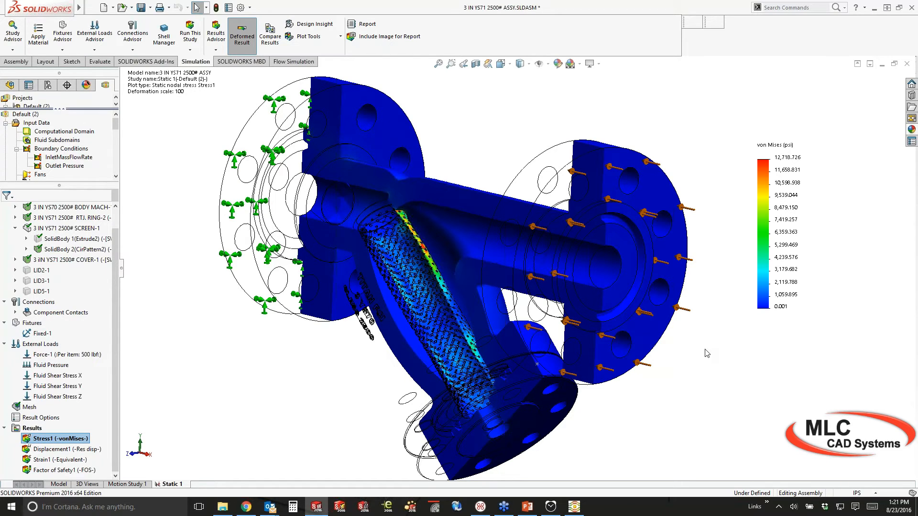
{"action": "middle_click_drag", "start_coordinate": [659, 318], "coordinate": [746, 319]}
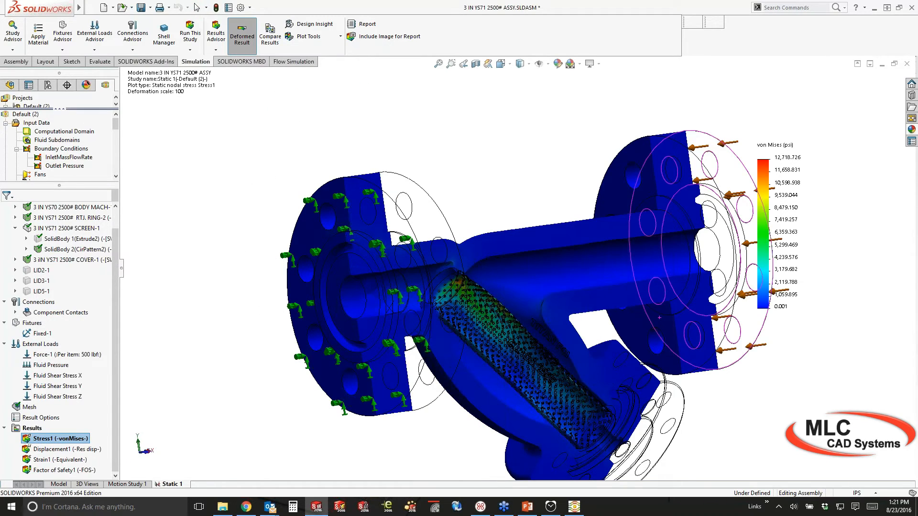
{"action": "scroll", "coordinate": [479, 252], "scroll_direction": "down", "scroll_amount": 5}
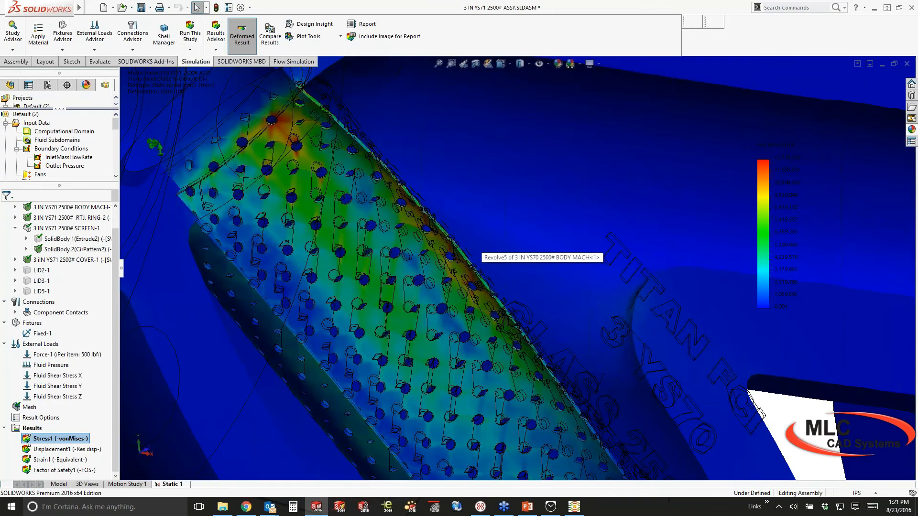
{"action": "middle_click_drag", "start_coordinate": [479, 253], "coordinate": [297, 267]}
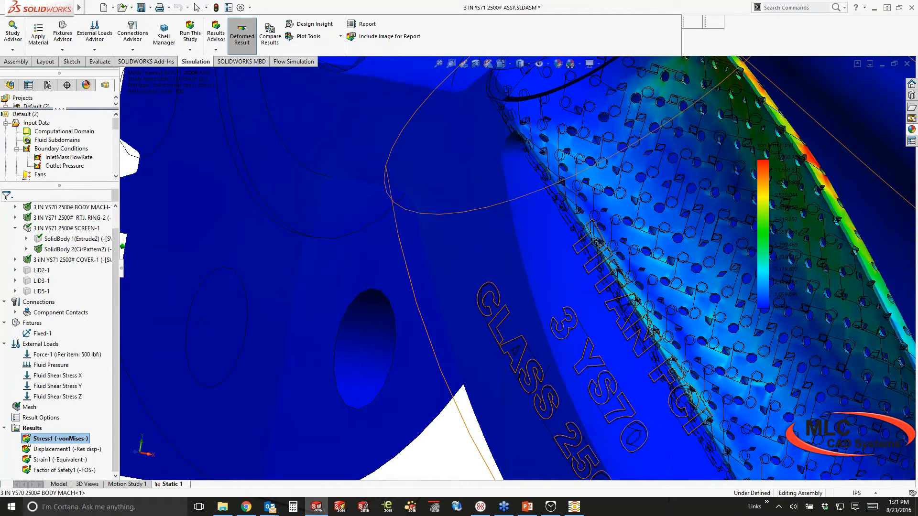
{"action": "scroll", "coordinate": [297, 268], "scroll_direction": "up", "scroll_amount": 2}
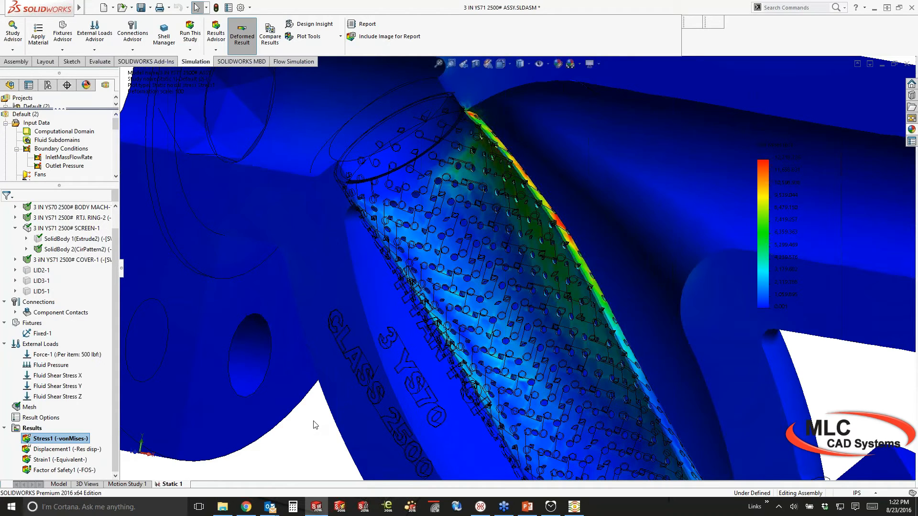
{"action": "scroll", "coordinate": [314, 425], "scroll_direction": "up", "scroll_amount": 2}
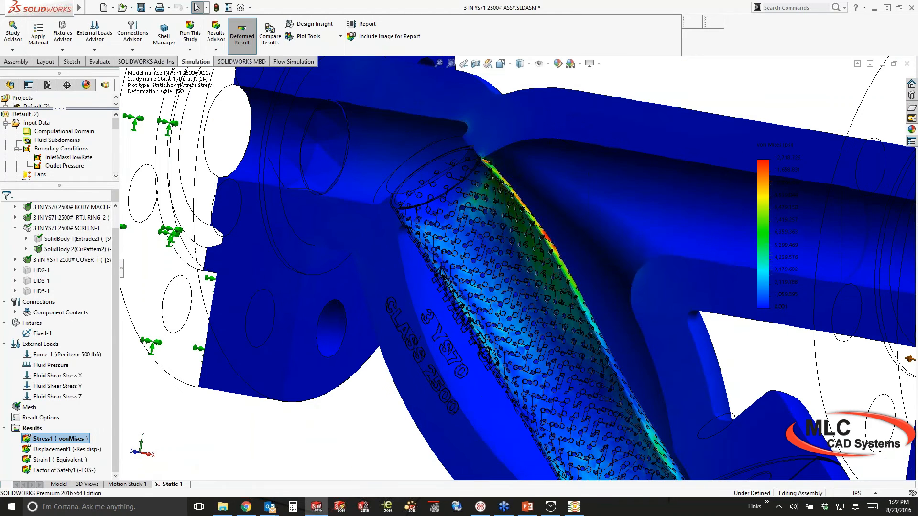
{"action": "scroll", "coordinate": [517, 268], "scroll_direction": "up", "scroll_amount": 4}
{"action": "scroll", "coordinate": [715, 383], "scroll_direction": "up", "scroll_amount": 3}
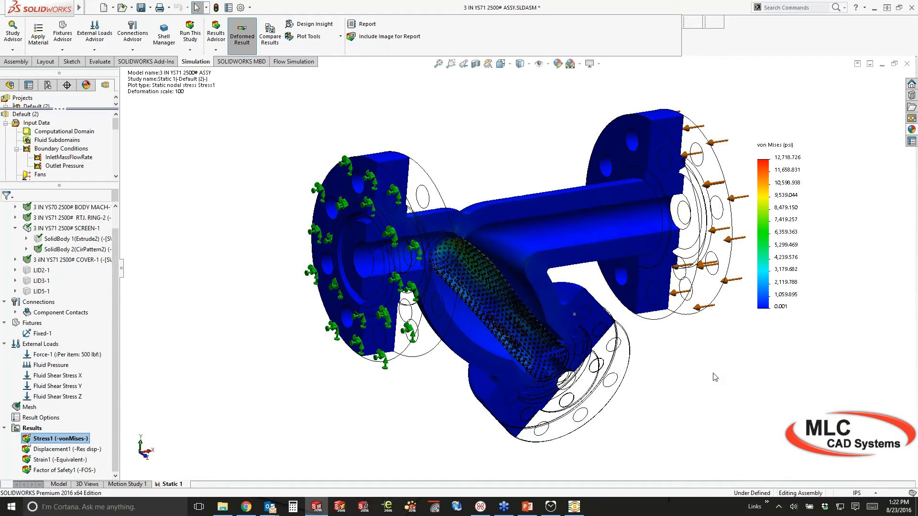
Close the valve assembly and frame the 5303 cabinet's Cut Plot 1 temperature contours
{"action": "left_click", "coordinate": [907, 63]}
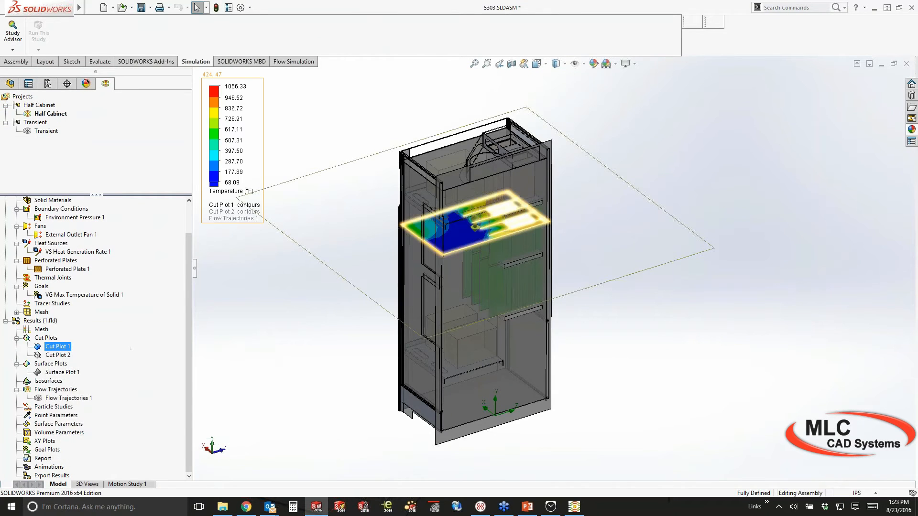
{"action": "scroll", "coordinate": [470, 223], "scroll_direction": "up", "scroll_amount": 5}
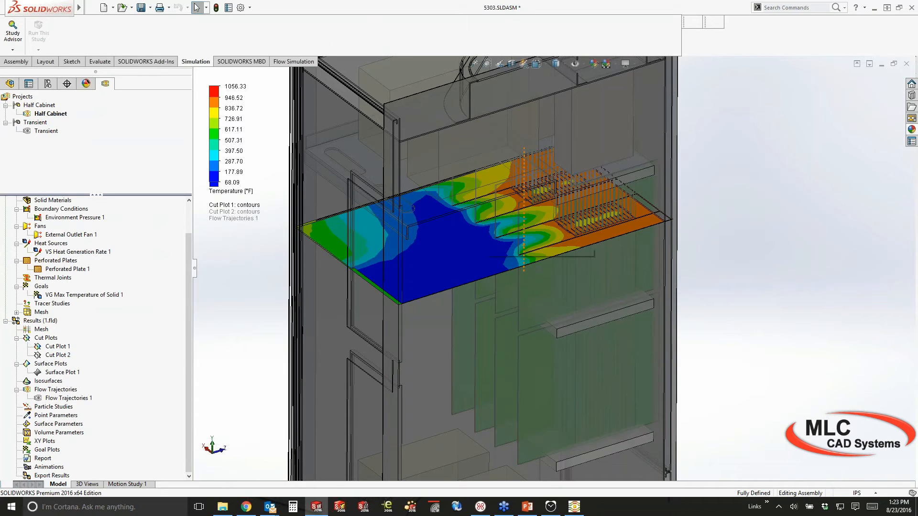
{"action": "scroll", "coordinate": [468, 225], "scroll_direction": "up", "scroll_amount": 2}
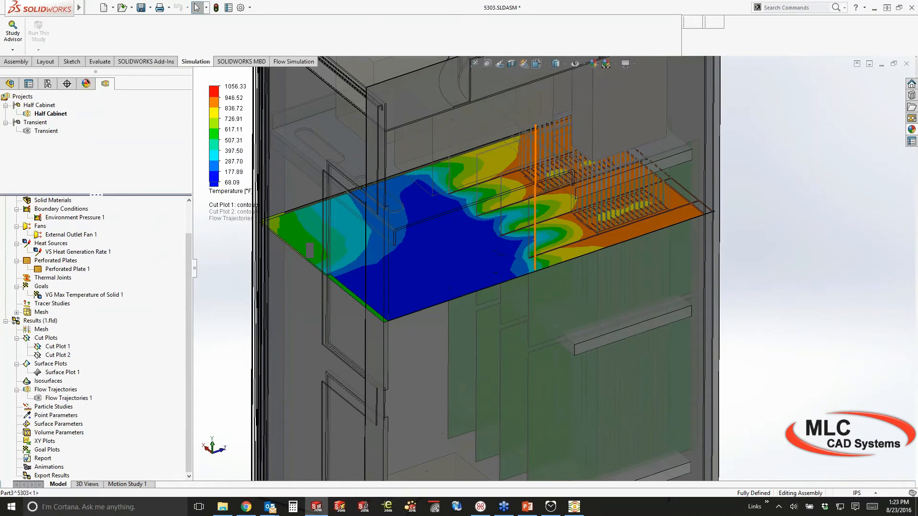
{"action": "middle_click_drag", "start_coordinate": [470, 266], "coordinate": [485, 284], "text": "ctrl"}
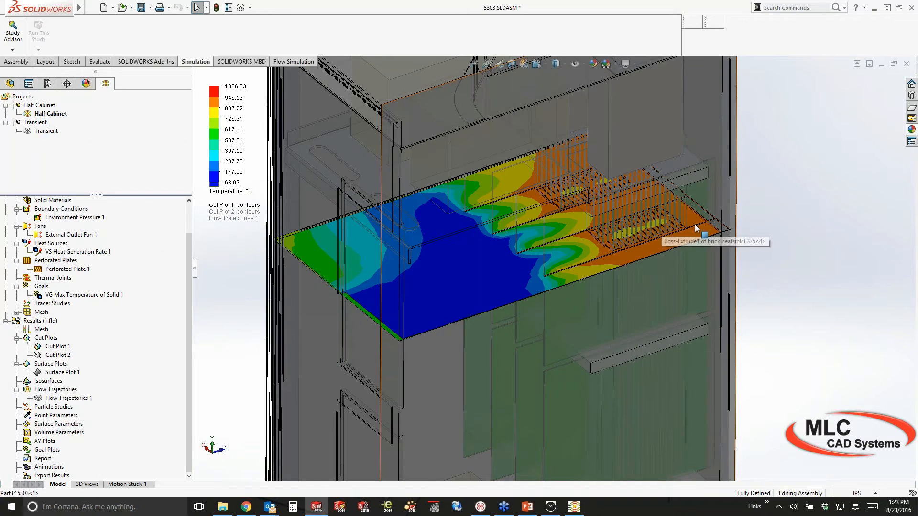
Drag Cut Plot 1's plane lower down the cabinet
{"action": "left_click", "coordinate": [759, 338]}
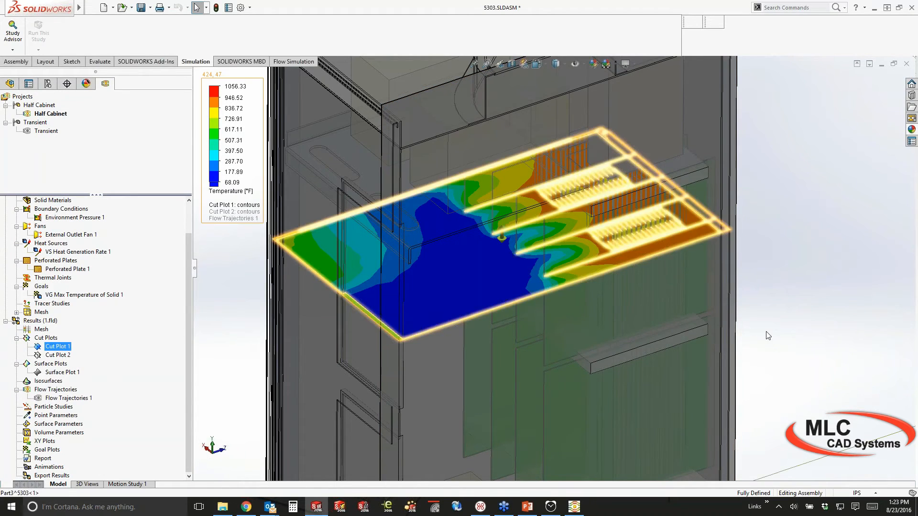
{"action": "middle_click_drag", "start_coordinate": [768, 336], "coordinate": [766, 325]}
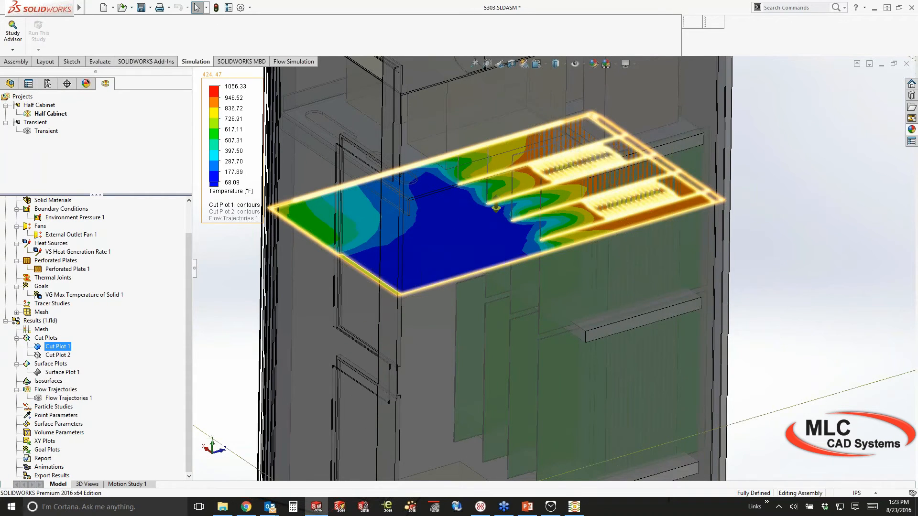
{"action": "scroll", "coordinate": [660, 330], "scroll_direction": "up", "scroll_amount": 3}
{"action": "left_click_drag", "start_coordinate": [535, 155], "coordinate": [532, 267]}
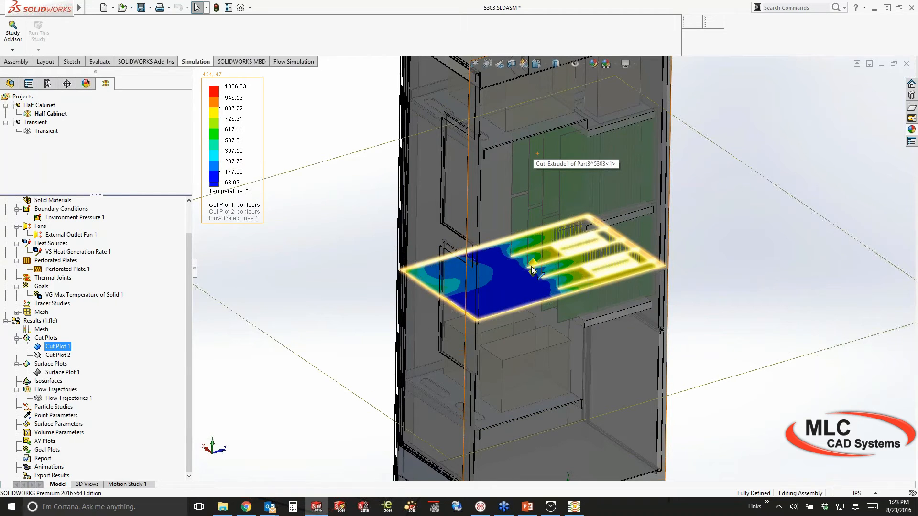
{"action": "left_click_drag", "start_coordinate": [532, 268], "coordinate": [529, 209]}
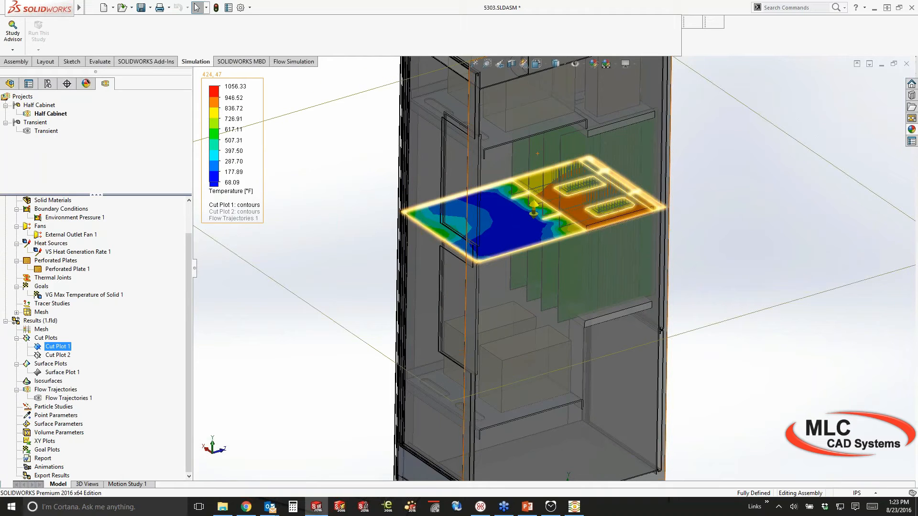
{"action": "mouse_move", "coordinate": [534, 210]}
{"action": "middle_mouse_down"}
{"action": "mouse_move", "coordinate": [526, 226]}
{"action": "mouse_move", "coordinate": [528, 218]}
{"action": "middle_mouse_up"}
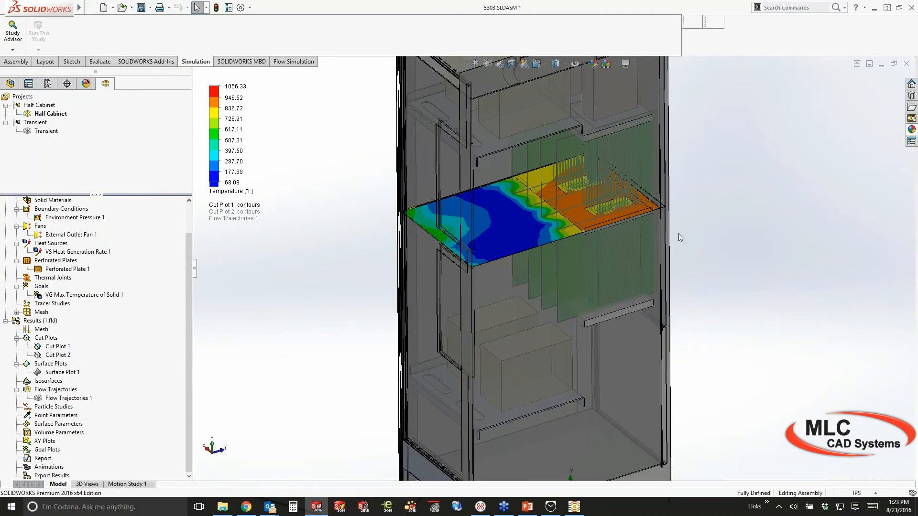
{"action": "right_click", "coordinate": [46, 356]}
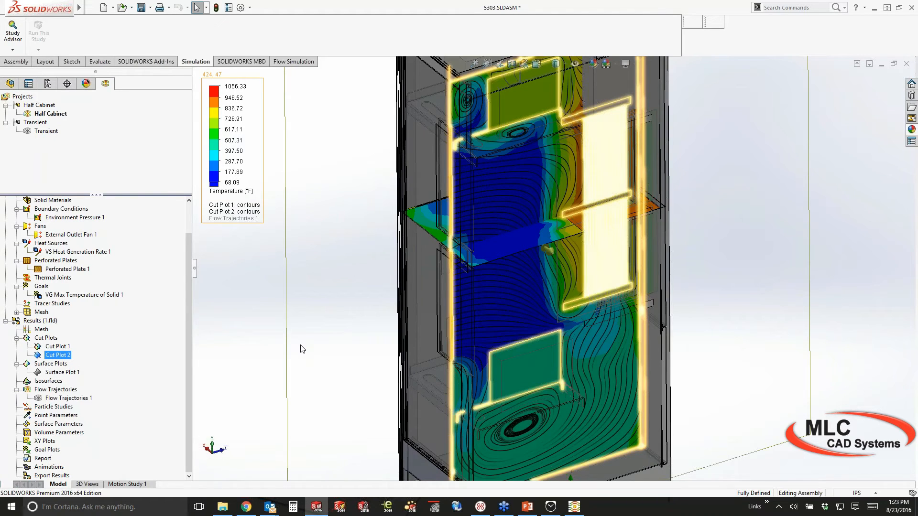
{"action": "left_click", "coordinate": [325, 345]}
{"action": "key", "text": "ctrl+3"}
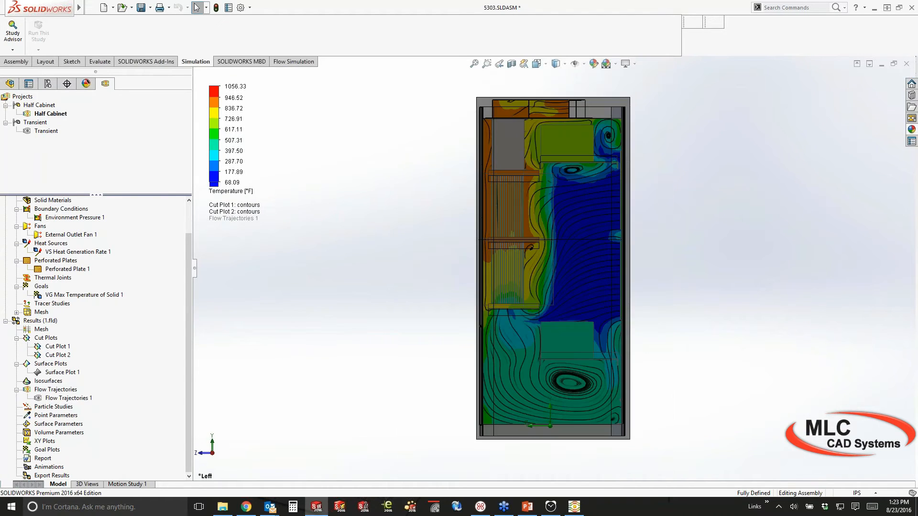
{"action": "scroll", "coordinate": [696, 263], "scroll_direction": "down", "scroll_amount": 2}
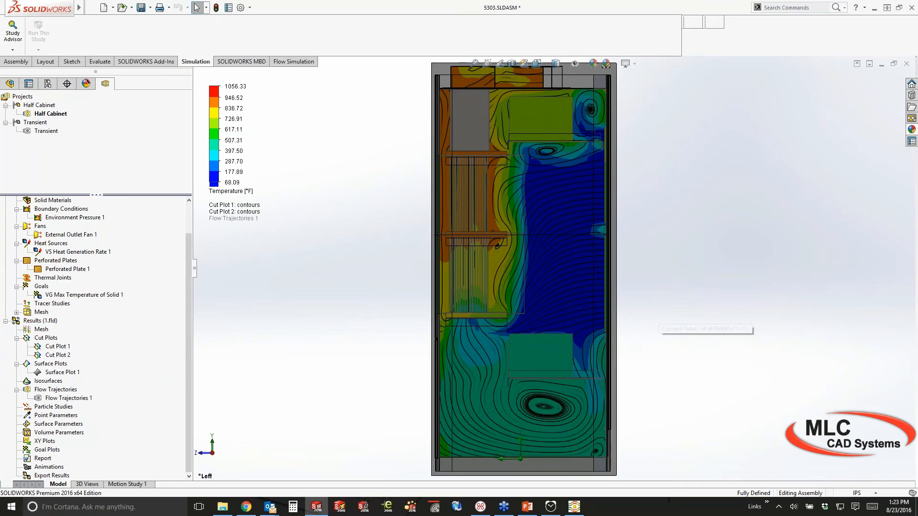
{"action": "middle_click_drag", "start_coordinate": [656, 320], "coordinate": [649, 319], "text": "ctrl"}
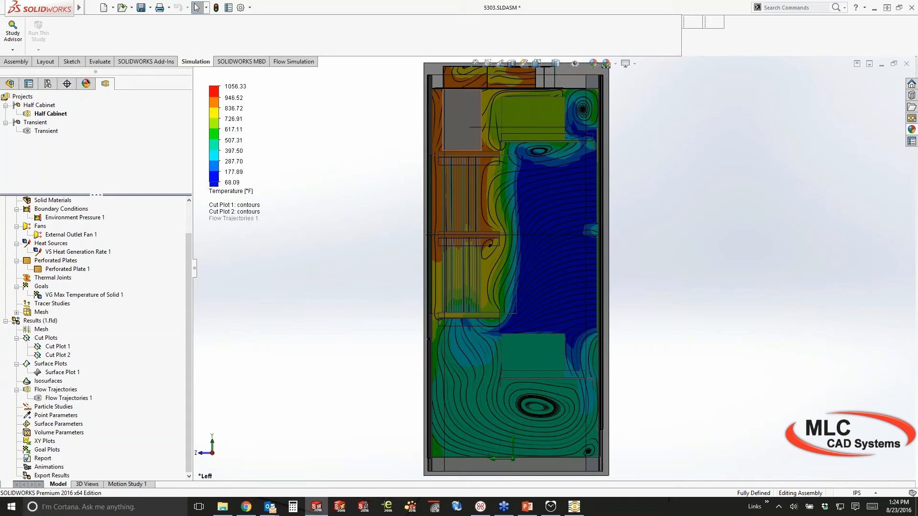
{"action": "middle_click_drag", "start_coordinate": [466, 119], "coordinate": [443, 151], "text": "ctrl"}
{"action": "left_click", "coordinate": [57, 355]}
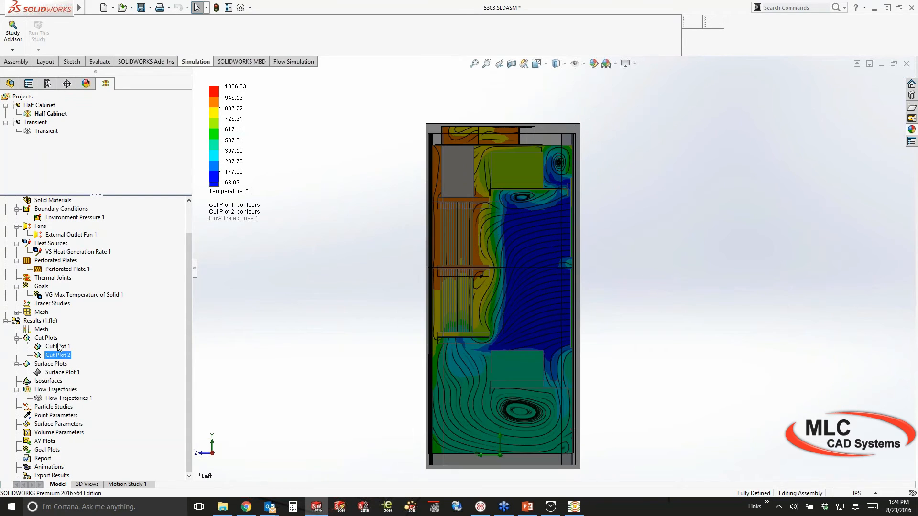
Hide Cut Plot 1 and play Flow Trajectories 1, following the animated arrows around the cabinet
{"action": "right_click", "coordinate": [58, 347]}
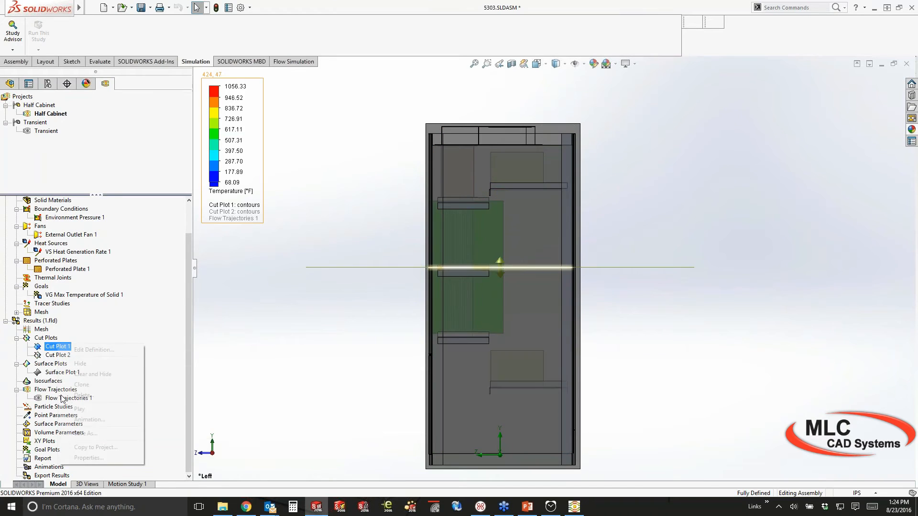
{"action": "left_click", "coordinate": [61, 398]}
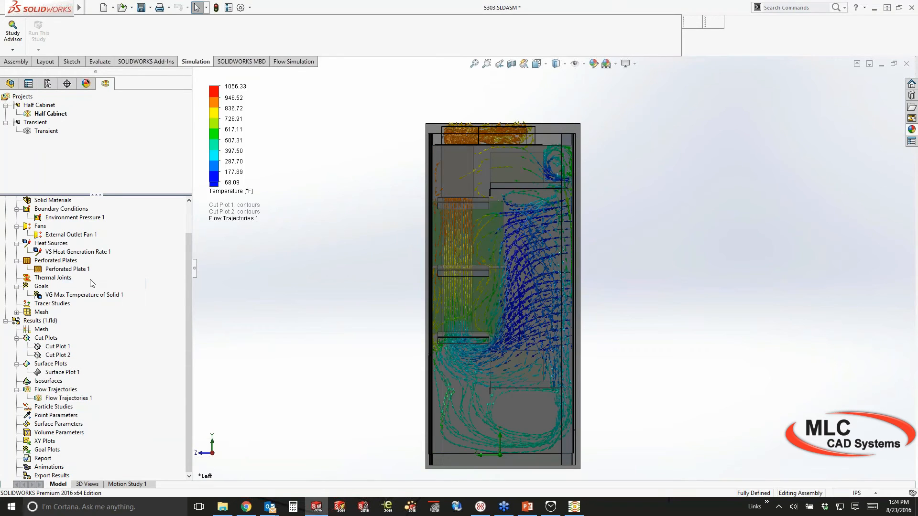
{"action": "right_click", "coordinate": [60, 398]}
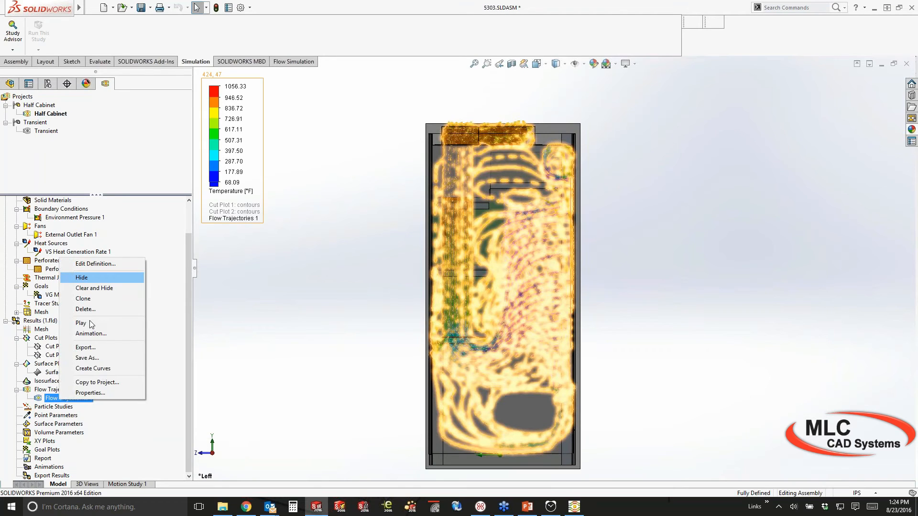
{"action": "left_click", "coordinate": [90, 324]}
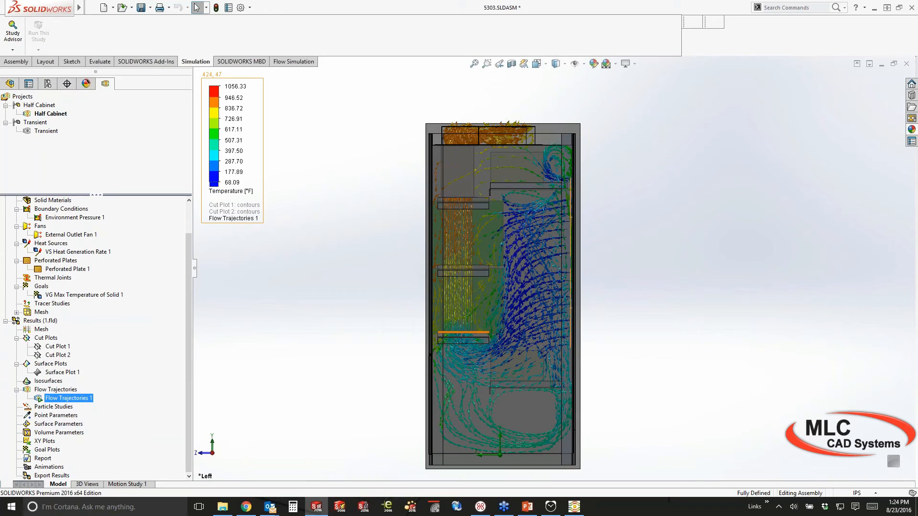
{"action": "scroll", "coordinate": [555, 268], "scroll_direction": "down", "scroll_amount": 4}
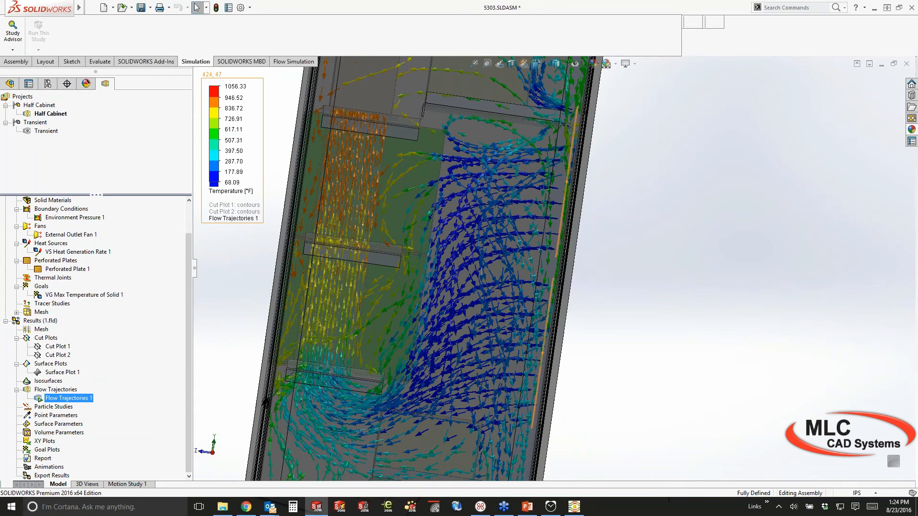
{"action": "middle_click_drag", "start_coordinate": [430, 277], "coordinate": [434, 268], "text": "ctrl"}
{"action": "middle_click_drag", "start_coordinate": [203, 444], "coordinate": [281, 299], "text": "ctrl"}
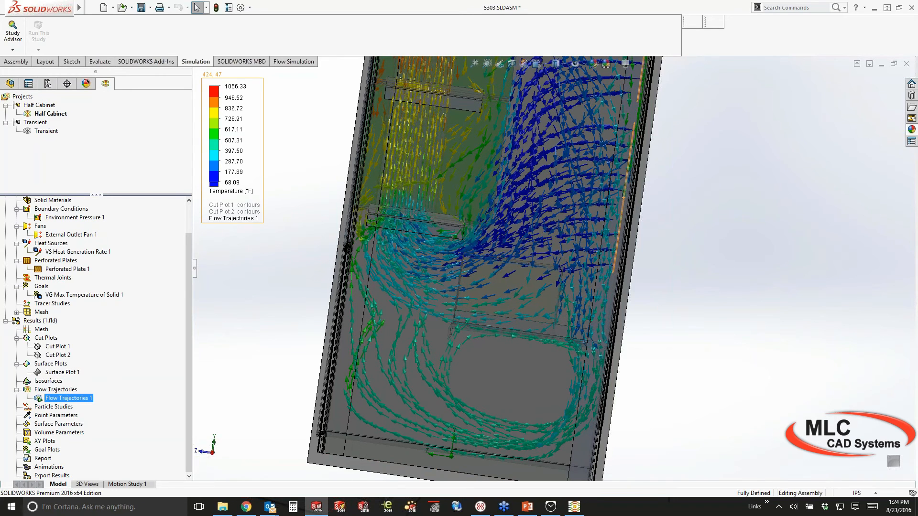
{"action": "left_click", "coordinate": [712, 366]}
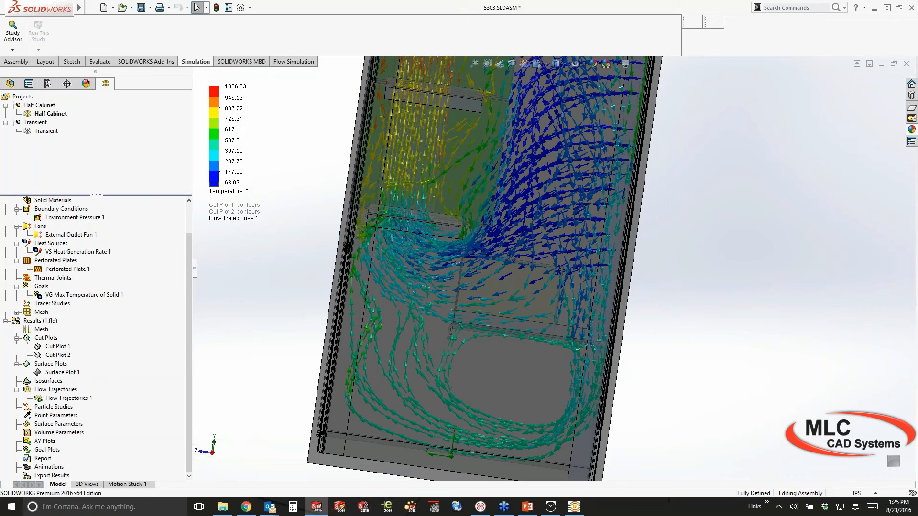
{"action": "middle_click_drag", "start_coordinate": [583, 320], "coordinate": [530, 325]}
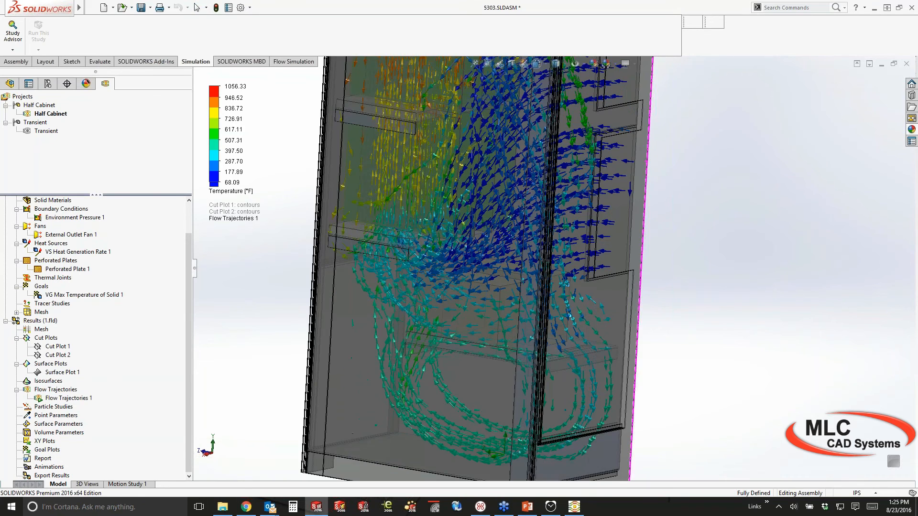
{"action": "scroll", "coordinate": [531, 325], "scroll_direction": "up", "scroll_amount": 3}
{"action": "middle_click_drag", "start_coordinate": [659, 144], "coordinate": [658, 183], "text": "ctrl"}
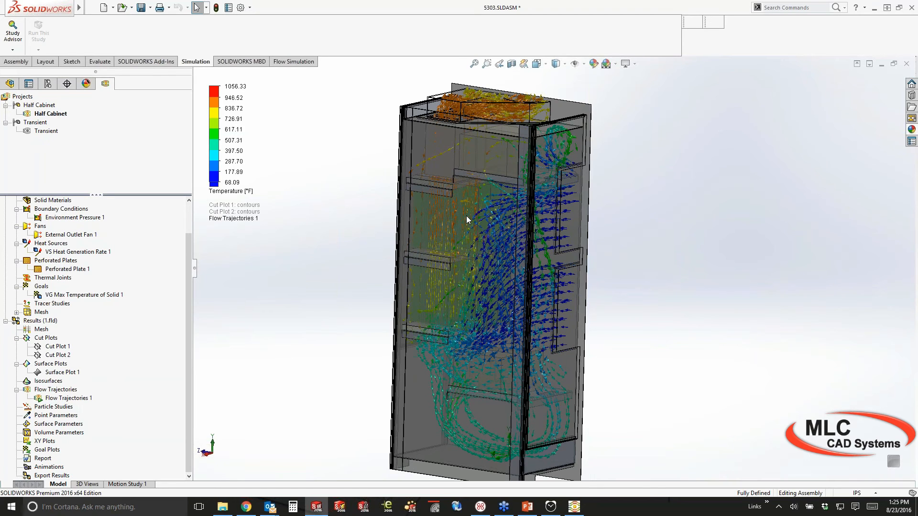
Close the cabinet without saving and open Beer Freezer.SLDASM from Recent Documents
{"action": "key", "text": "ctrl+w"}
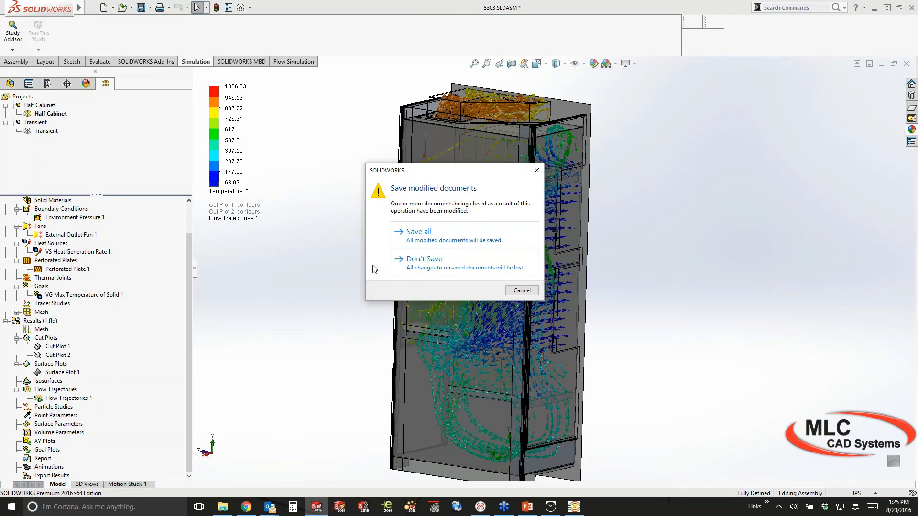
{"action": "left_click", "coordinate": [372, 265]}
{"action": "key", "text": "r"}
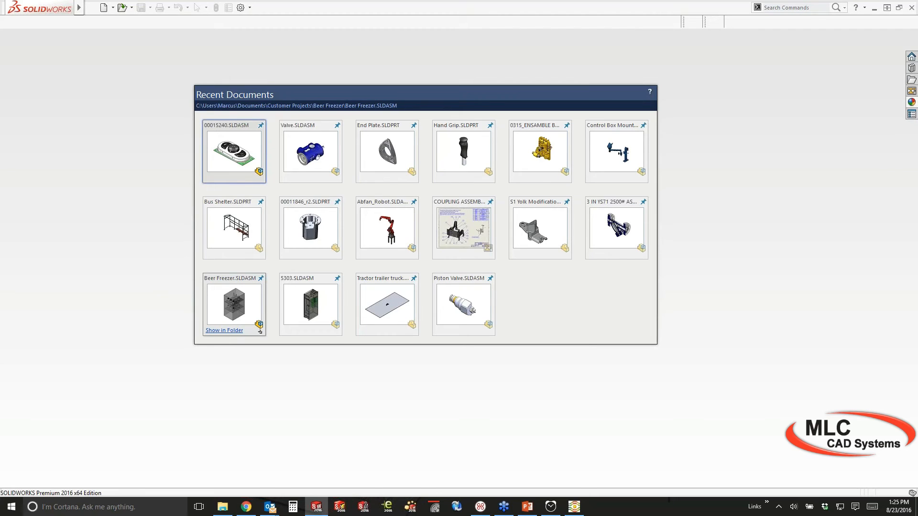
{"action": "left_click", "coordinate": [259, 331]}
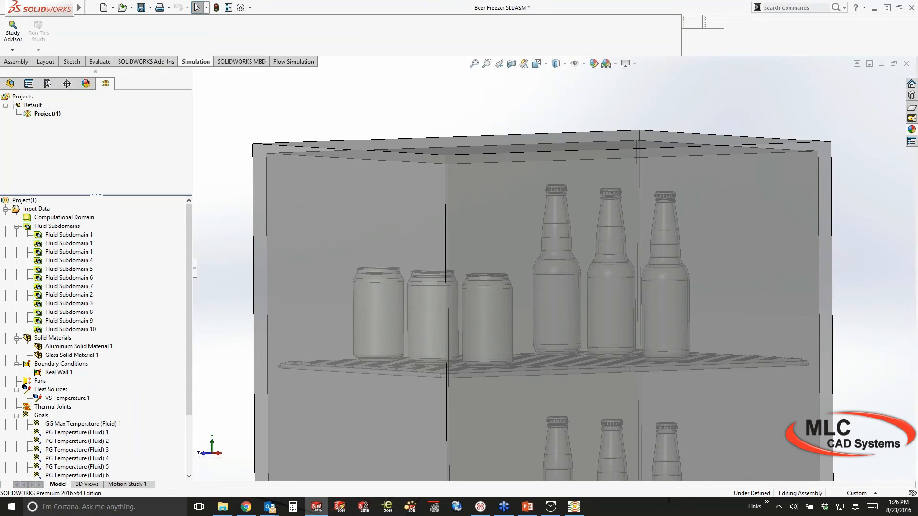
{"action": "scroll", "coordinate": [555, 268], "scroll_direction": "up", "scroll_amount": 2}
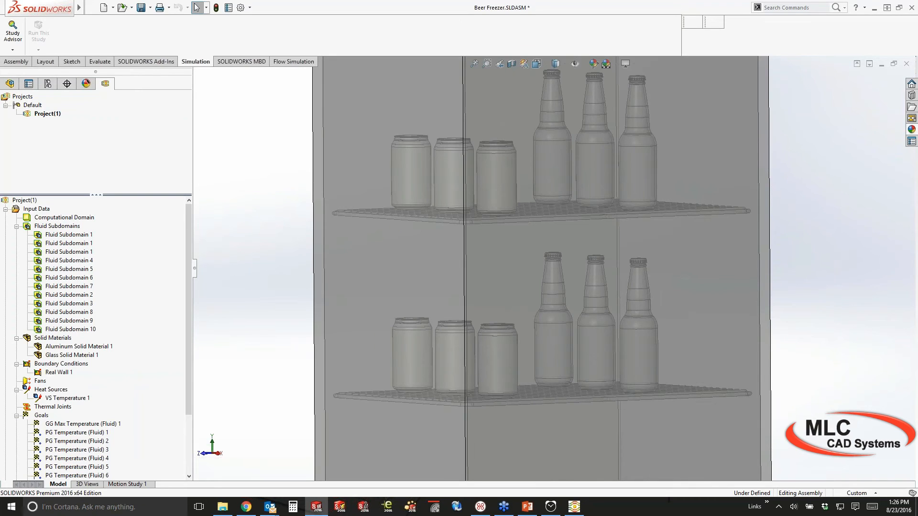
{"action": "middle_click_drag", "start_coordinate": [512, 277], "coordinate": [555, 306]}
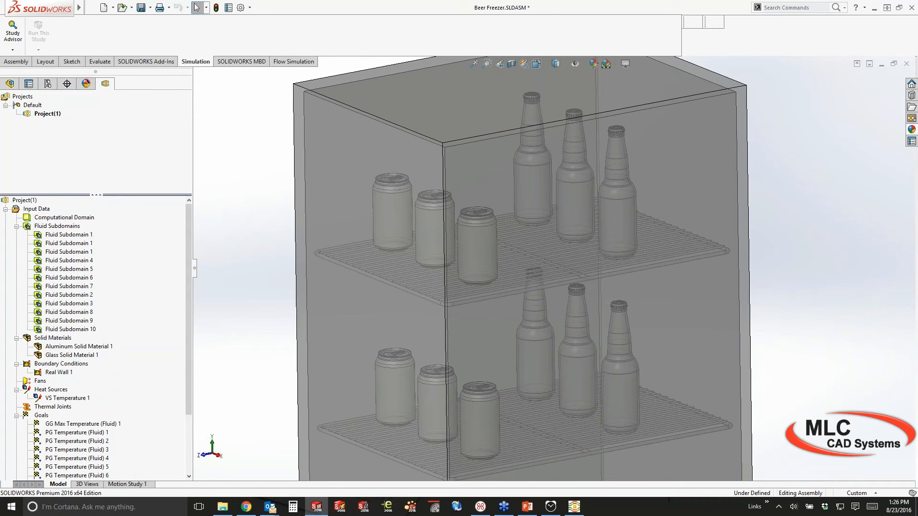
{"action": "left_click", "coordinate": [188, 400]}
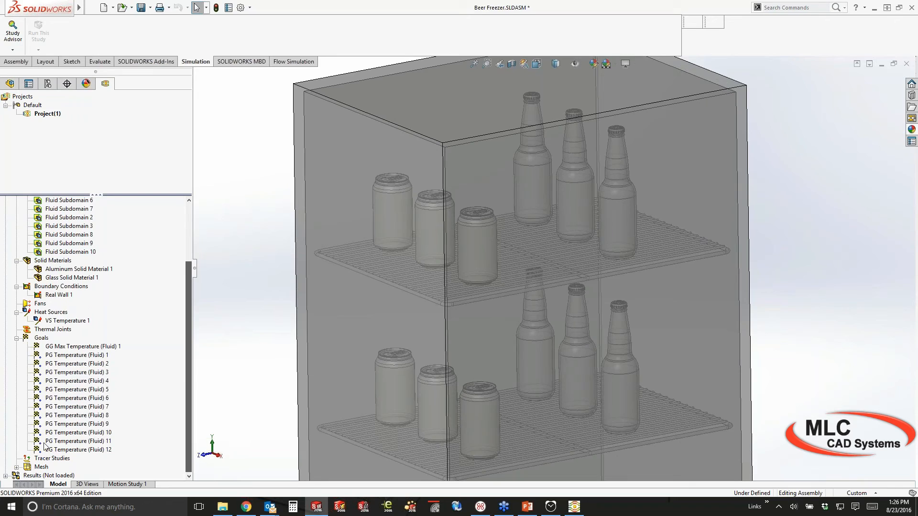
Load the Beer Freezer results at 120 minutes, then zoom and orbit slightly lower
{"action": "right_click", "coordinate": [39, 474]}
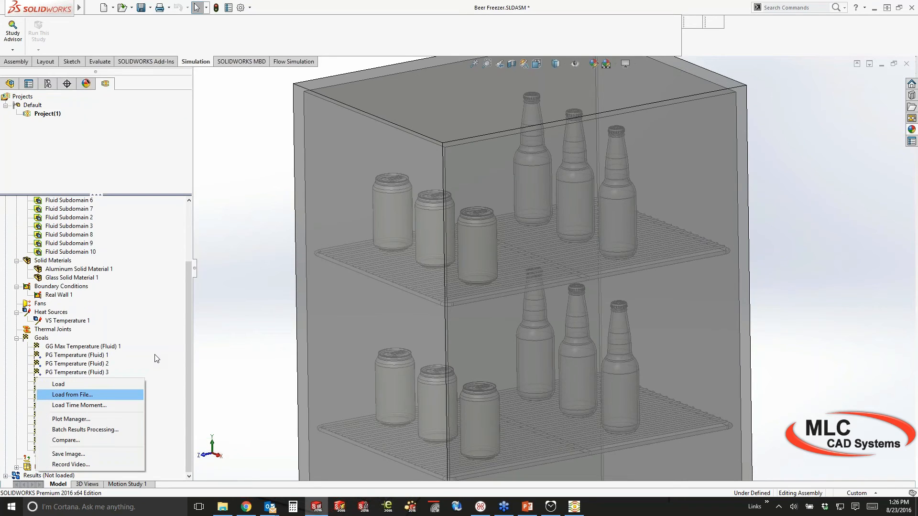
{"action": "left_click", "coordinate": [157, 358]}
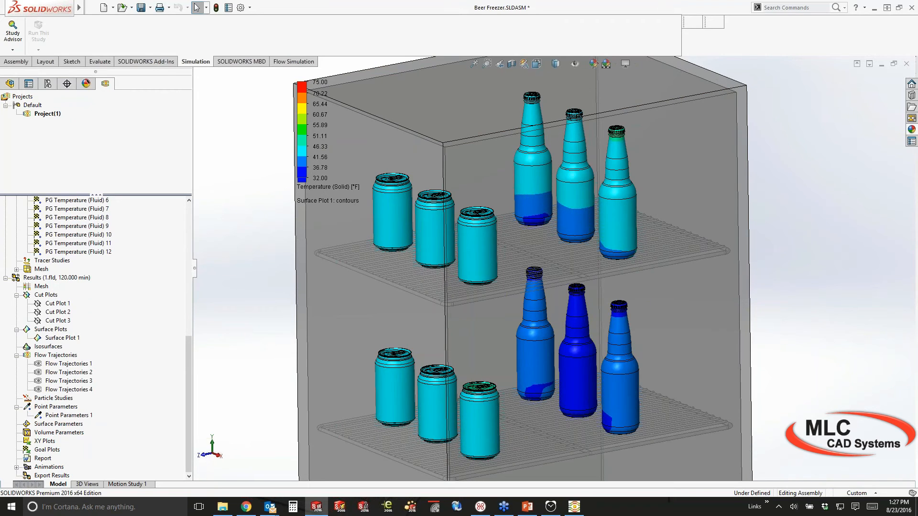
{"action": "scroll", "coordinate": [555, 269], "scroll_direction": "up", "scroll_amount": 1}
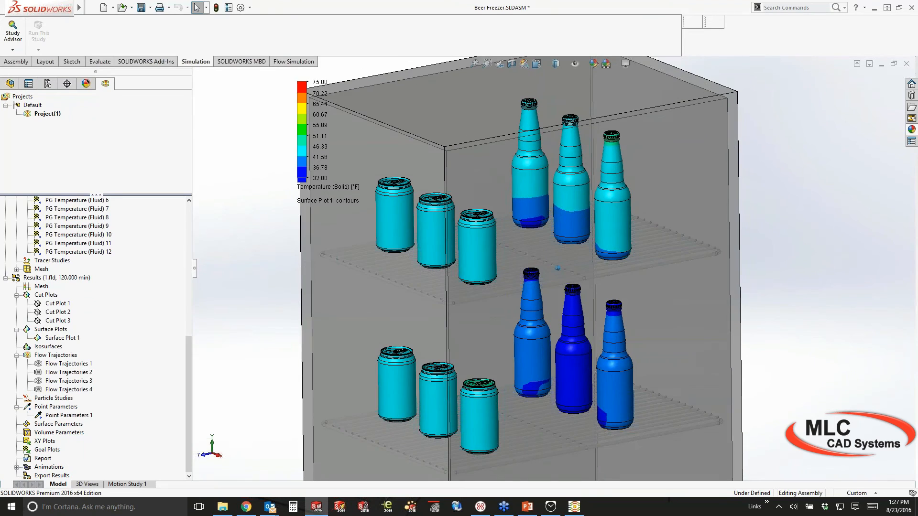
{"action": "middle_click_drag", "start_coordinate": [558, 268], "coordinate": [562, 256]}
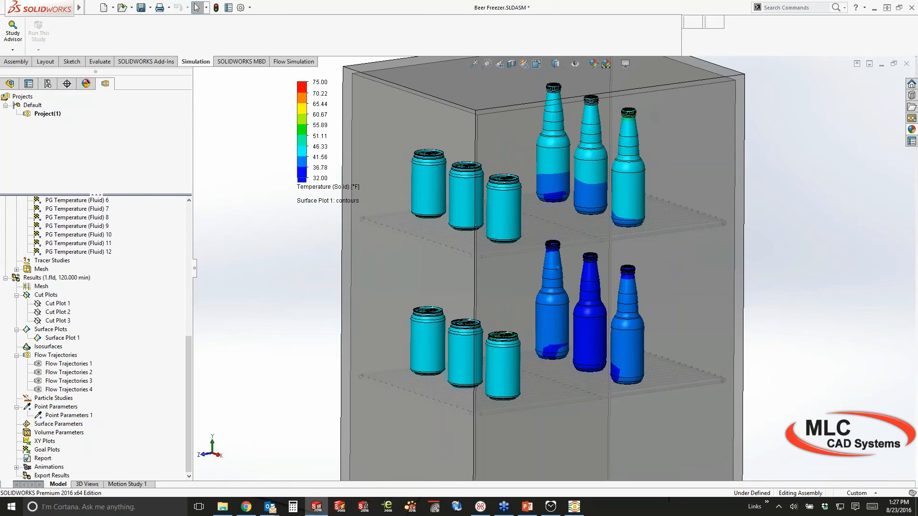
Load the 45 min time moment of the Beer Freezer results
{"action": "right_click", "coordinate": [38, 280]}
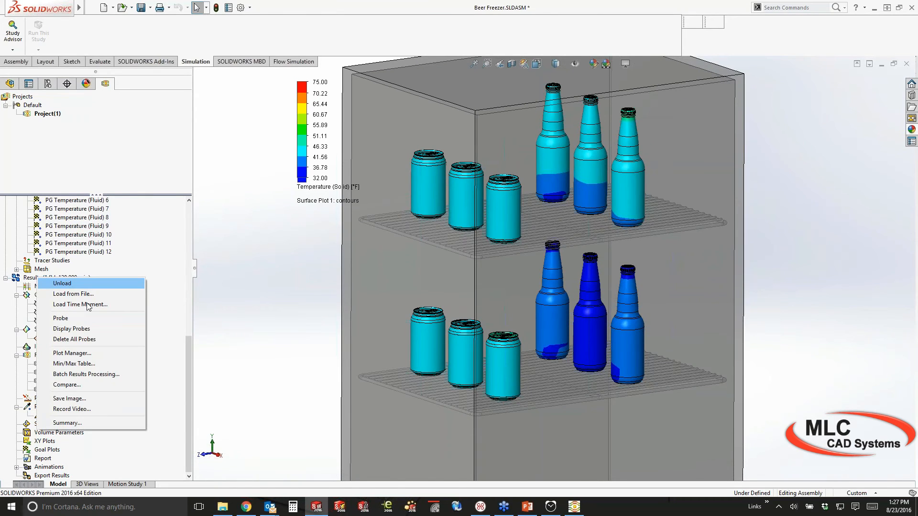
{"action": "left_click", "coordinate": [87, 305]}
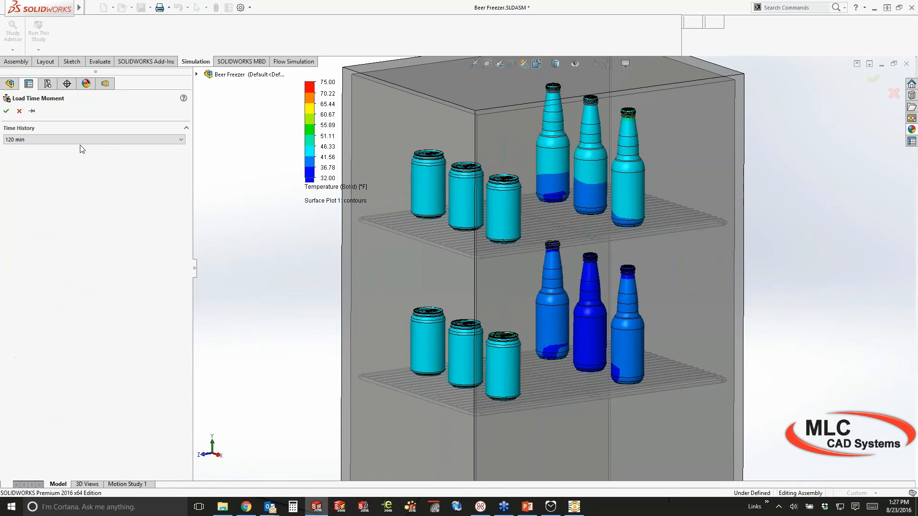
{"action": "left_click", "coordinate": [82, 141]}
{"action": "left_click_drag", "start_coordinate": [182, 266], "coordinate": [182, 219]}
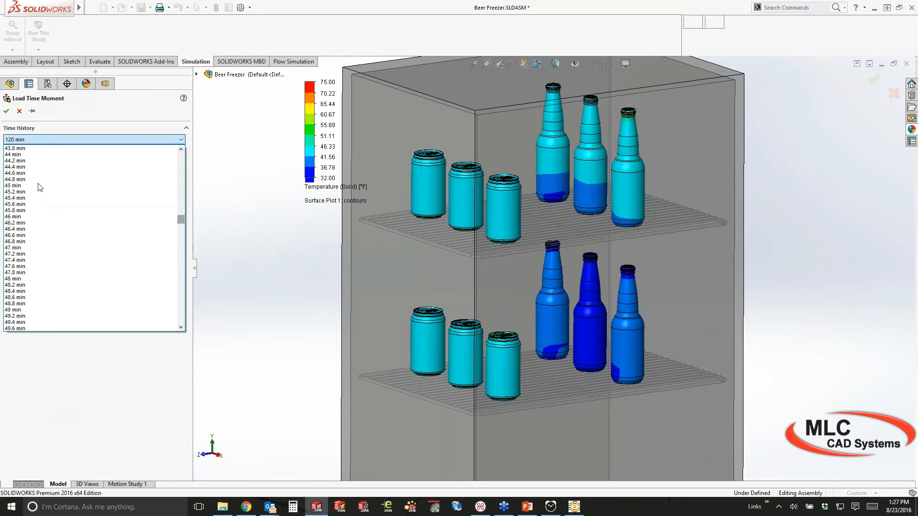
{"action": "left_click", "coordinate": [40, 186]}
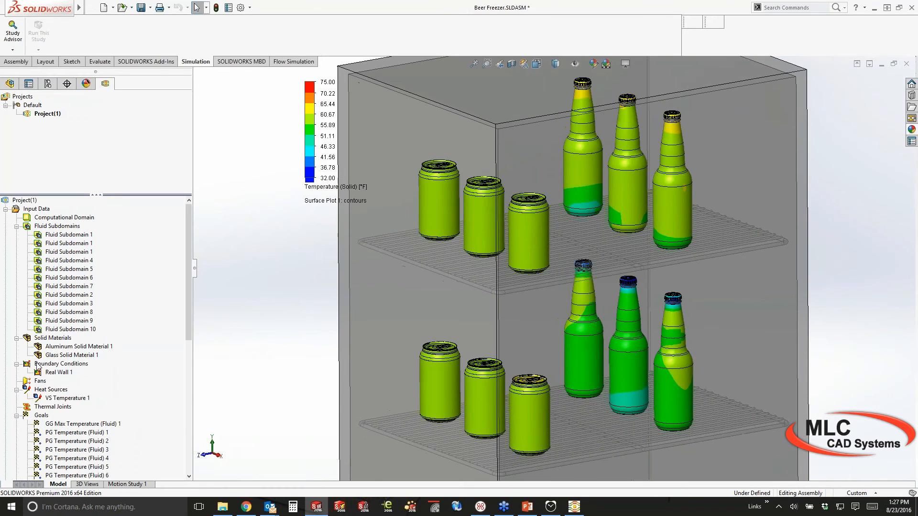
{"action": "scroll", "coordinate": [38, 366], "scroll_direction": "down", "scroll_amount": 7}
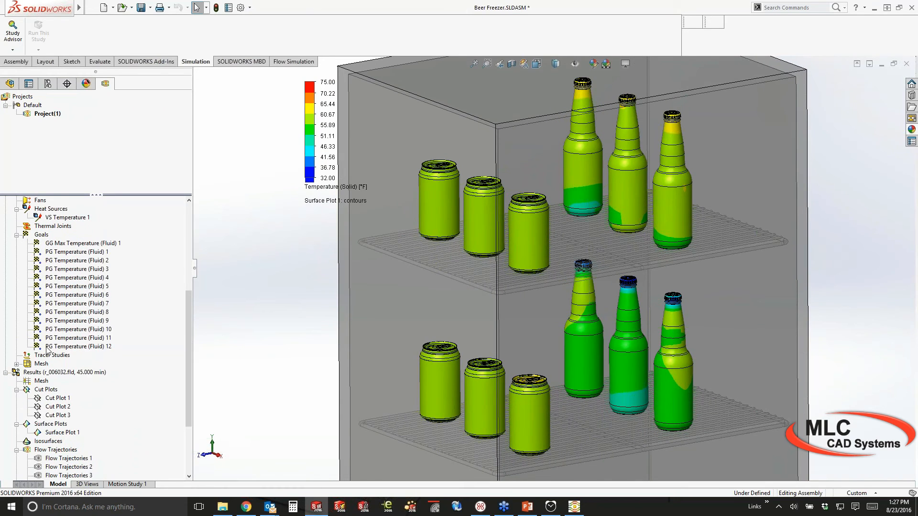
Probe solid temperature on the top-shelf can and the lower middle bottle
{"action": "right_click", "coordinate": [39, 372]}
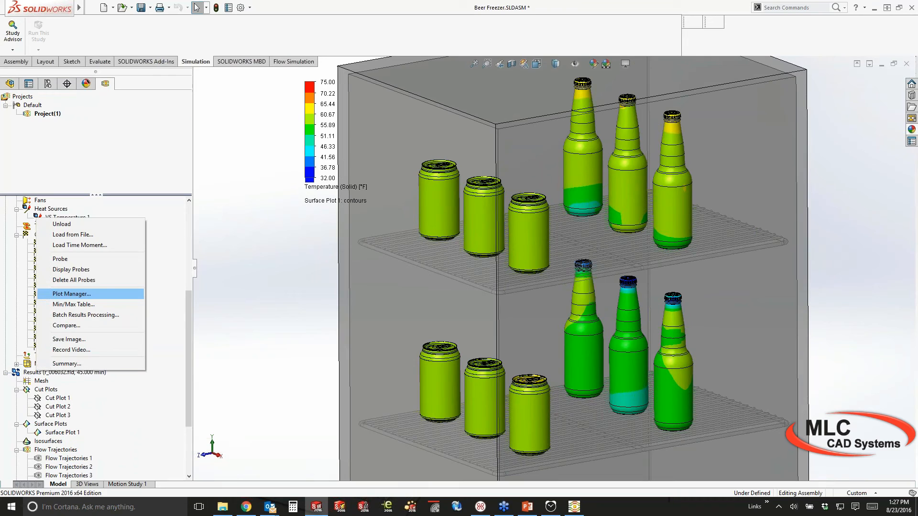
{"action": "left_click", "coordinate": [60, 259]}
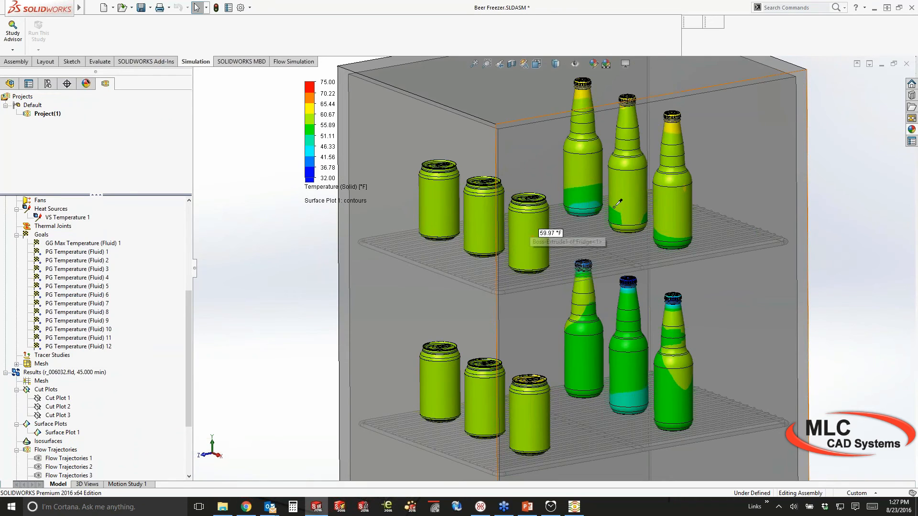
{"action": "left_click", "coordinate": [529, 236]}
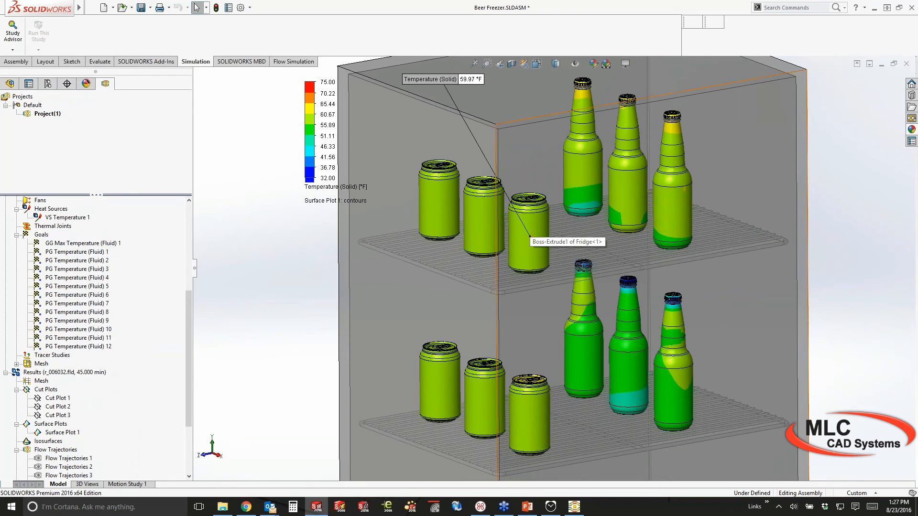
{"action": "left_click", "coordinate": [619, 367]}
Move the 52.43 °F and 59.97 °F probe labels to the left of the freezer
{"action": "left_click_drag", "start_coordinate": [774, 465], "coordinate": [242, 313]}
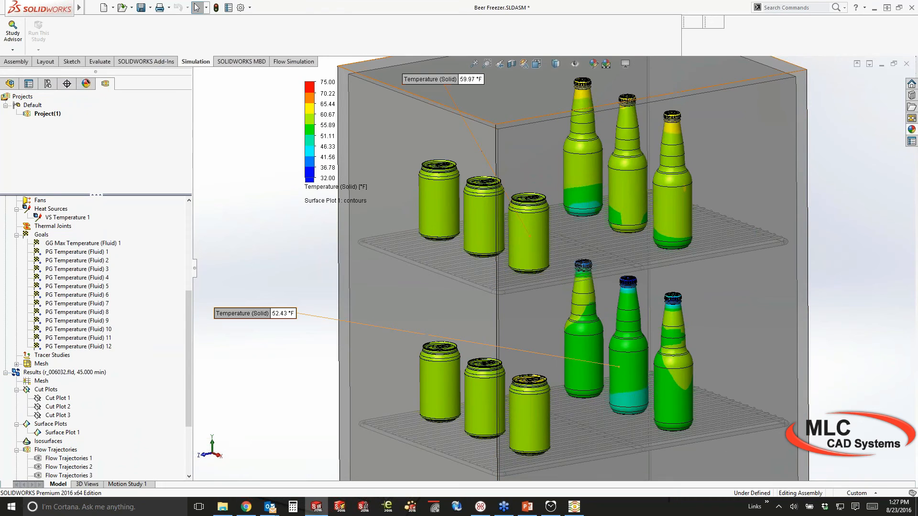
{"action": "left_click_drag", "start_coordinate": [444, 80], "coordinate": [256, 292]}
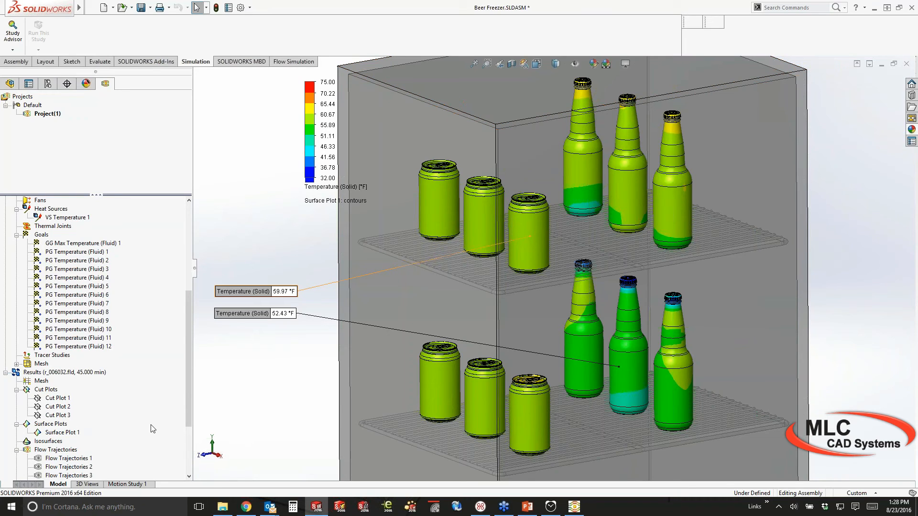
{"action": "scroll", "coordinate": [153, 429], "scroll_direction": "down", "scroll_amount": 4}
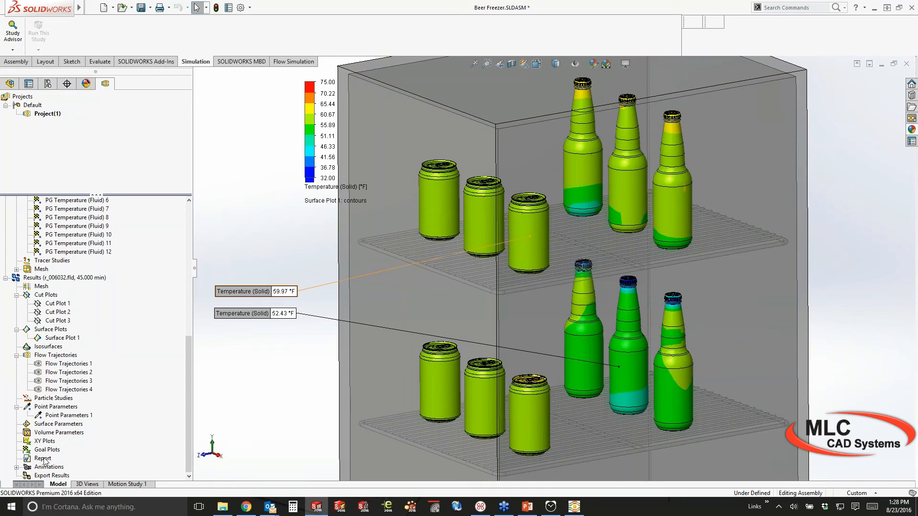
Create a goal plot of PG Temperature (Fluid) 1 against physical time
{"action": "right_click", "coordinate": [42, 459]}
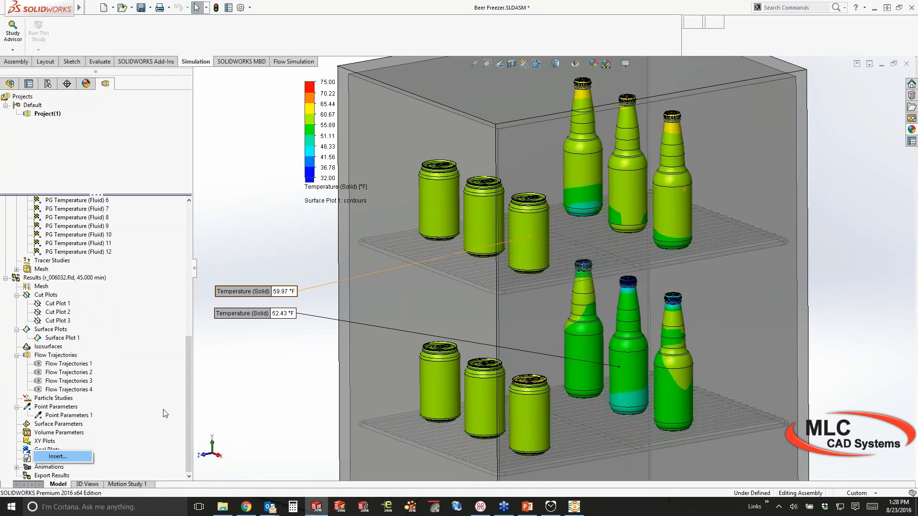
{"action": "left_click", "coordinate": [58, 457]}
{"action": "left_click", "coordinate": [23, 172]}
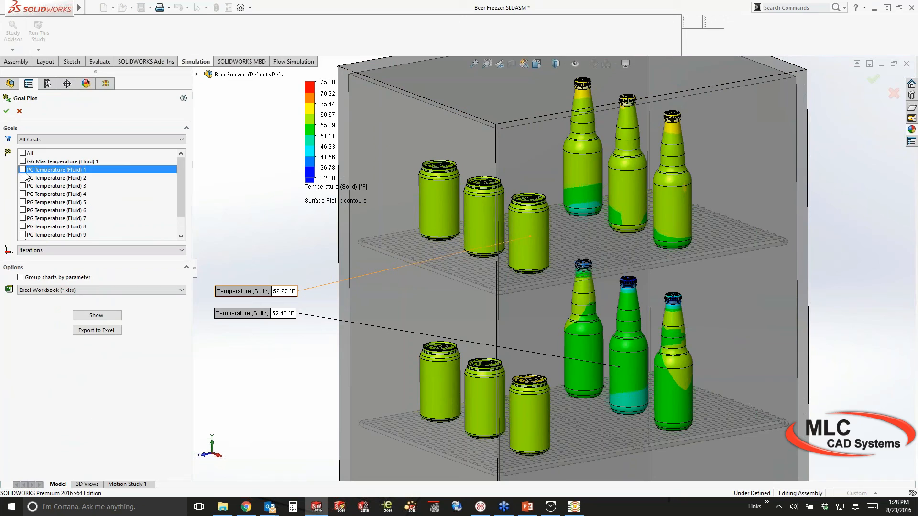
{"action": "left_click", "coordinate": [24, 170]}
{"action": "left_click", "coordinate": [98, 316]}
{"action": "left_click", "coordinate": [87, 250]}
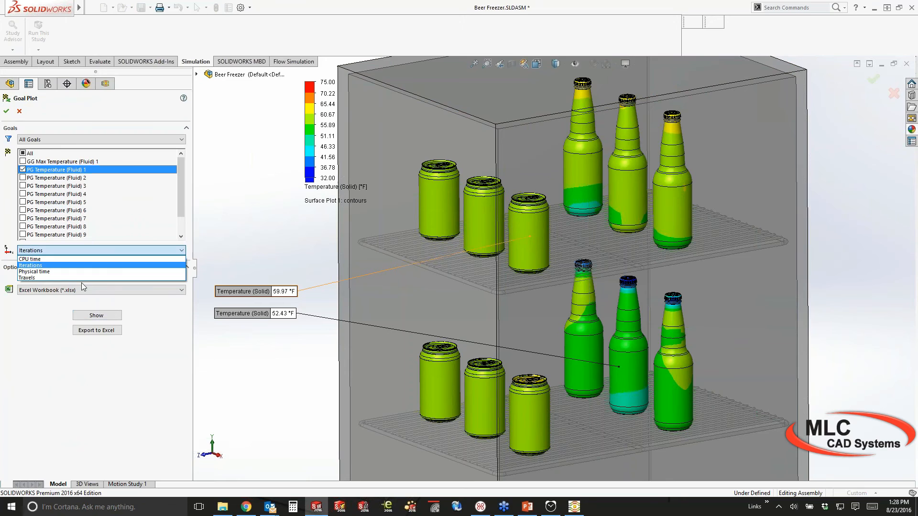
{"action": "left_click", "coordinate": [81, 271]}
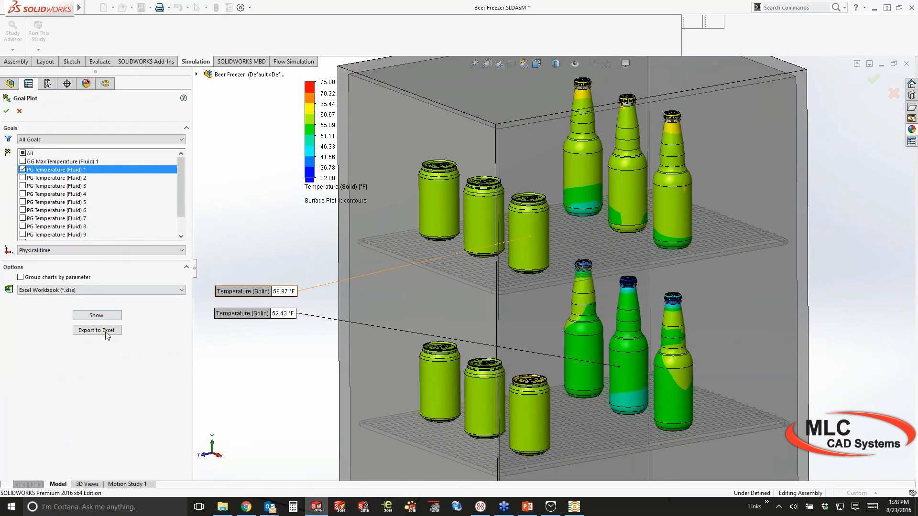
{"action": "left_click", "coordinate": [97, 315]}
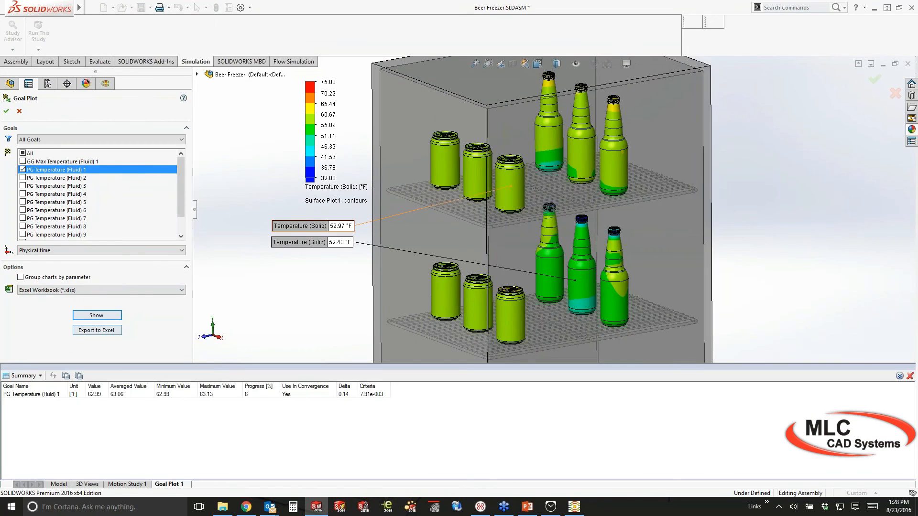
Export the goal plot to Excel, view its chart, then close it
{"action": "left_click", "coordinate": [96, 331]}
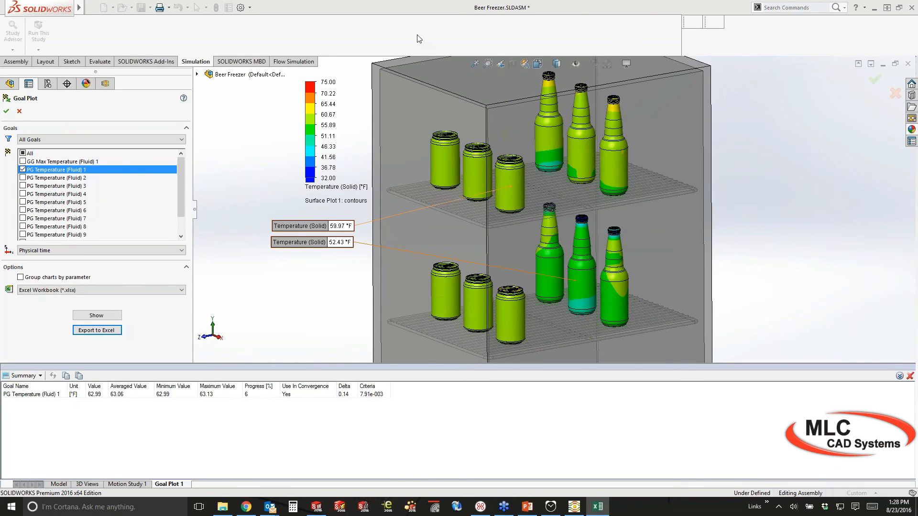
{"action": "left_click", "coordinate": [271, 410]}
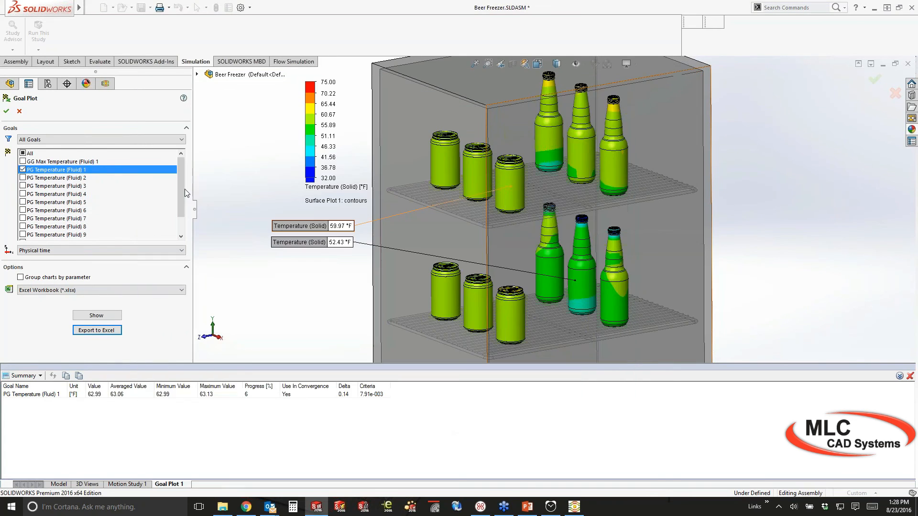
{"action": "key", "text": "Escape"}
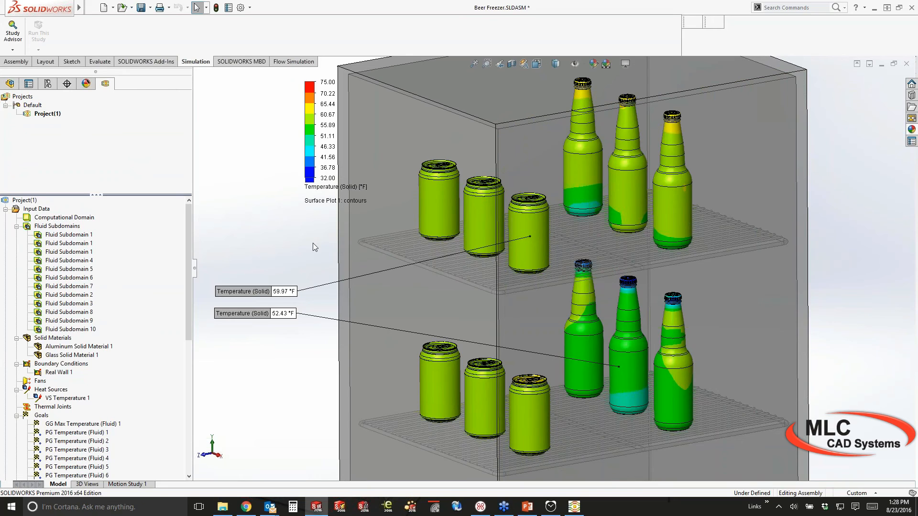
Zoom out and stack the 52.43 °F callout just under the 59.97 °F callout
{"action": "scroll", "coordinate": [312, 243], "scroll_direction": "up", "scroll_amount": 1}
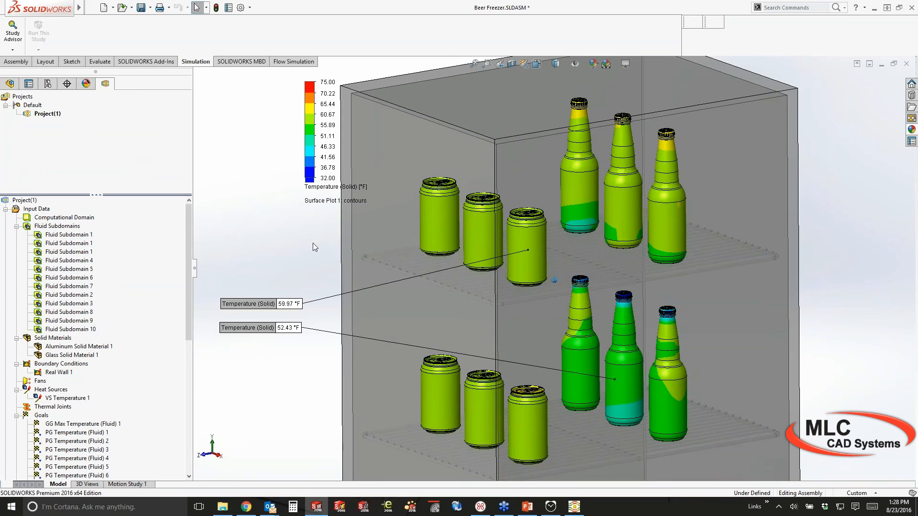
{"action": "scroll", "coordinate": [312, 243], "scroll_direction": "up", "scroll_amount": 1}
{"action": "scroll", "coordinate": [312, 243], "scroll_direction": "up", "scroll_amount": 1}
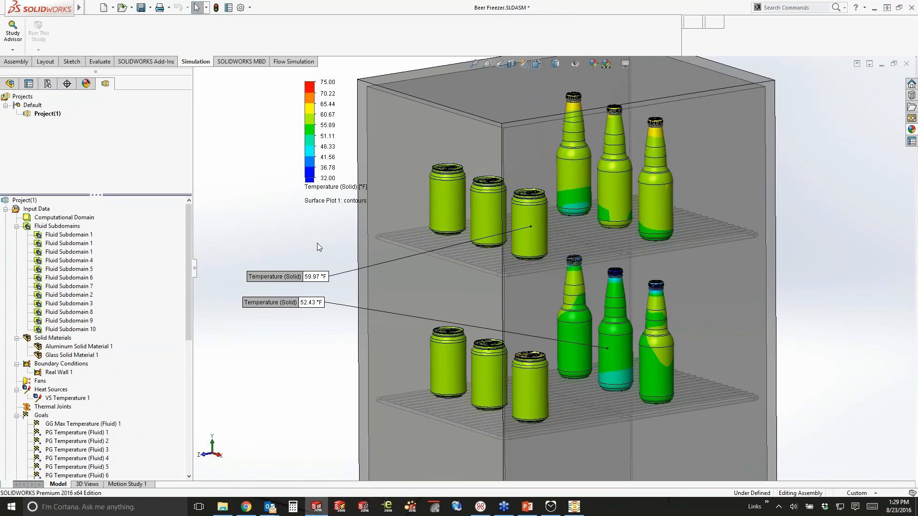
{"action": "left_click_drag", "start_coordinate": [262, 277], "coordinate": [262, 246]}
{"action": "left_click_drag", "start_coordinate": [268, 302], "coordinate": [270, 264]}
{"action": "left_click", "coordinate": [271, 315]}
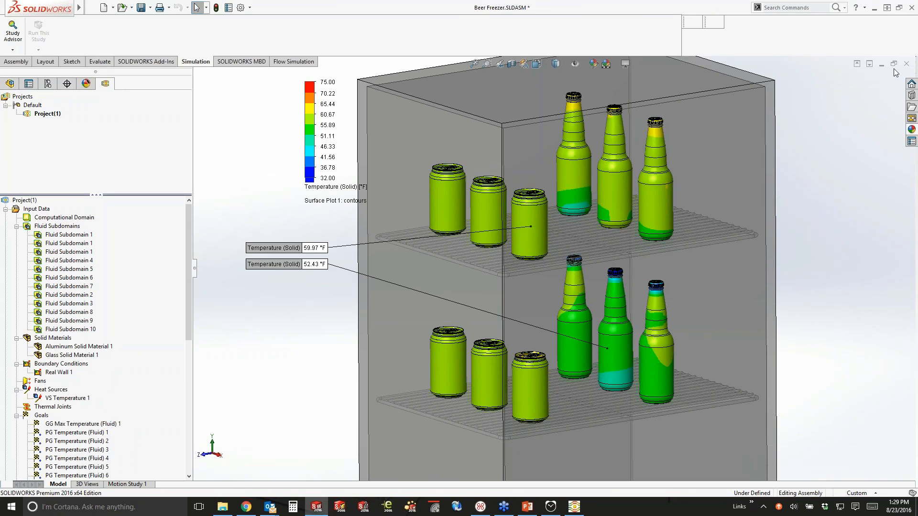
Close the beer freezer assembly without saving and open Small Freezer.SLDASM
{"action": "left_click", "coordinate": [429, 274]}
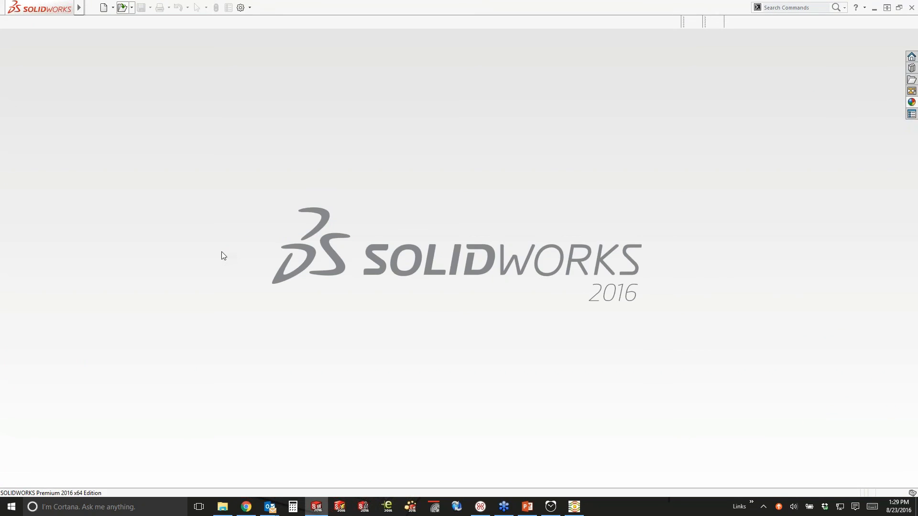
{"action": "scroll", "coordinate": [151, 331], "scroll_direction": "down", "scroll_amount": 2}
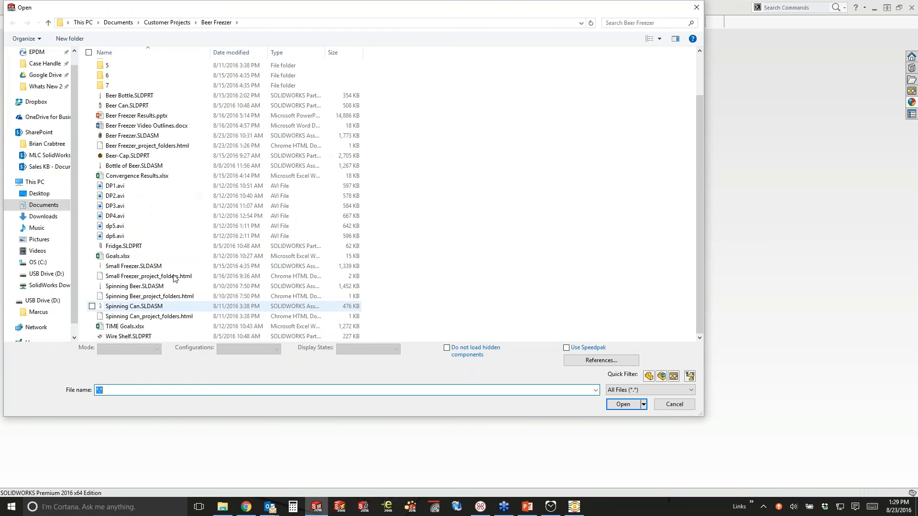
{"action": "left_click", "coordinate": [143, 266]}
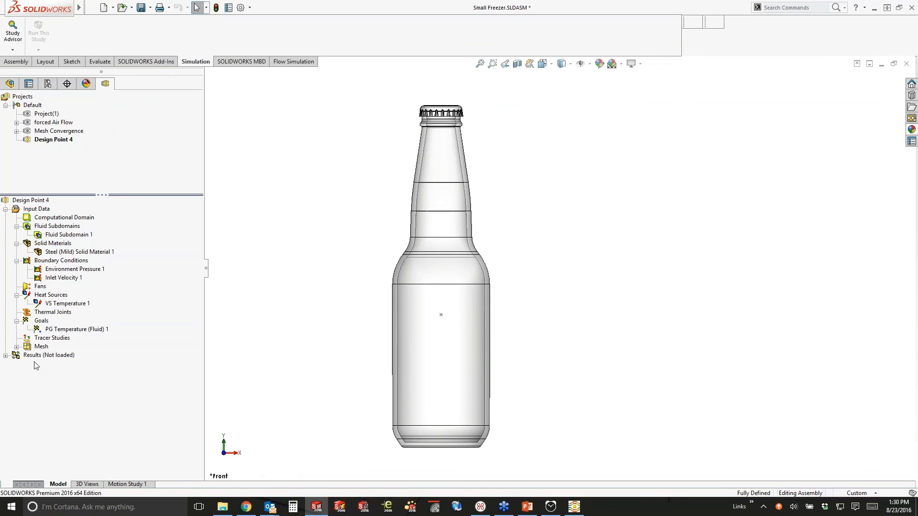
Load the Small Freezer results at the 30 min time moment to show Flow Trajectories 1
{"action": "right_click", "coordinate": [14, 355]}
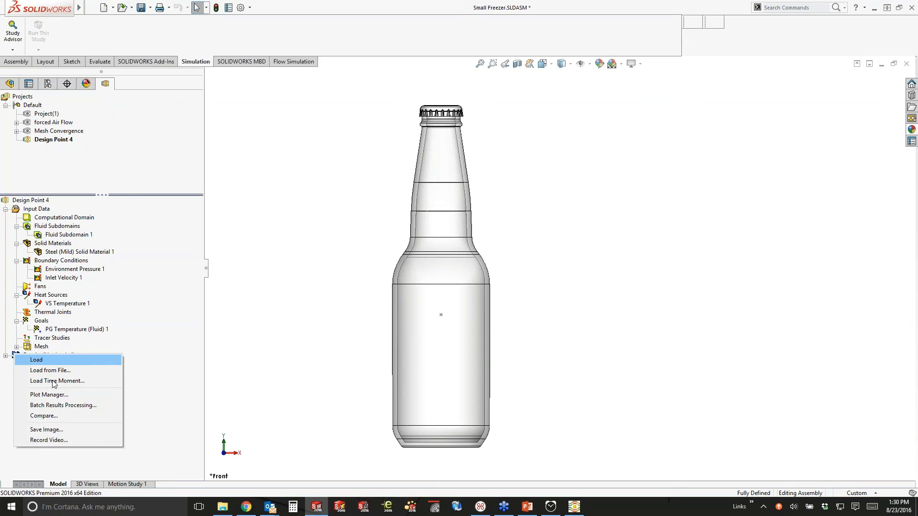
{"action": "left_click", "coordinate": [53, 381]}
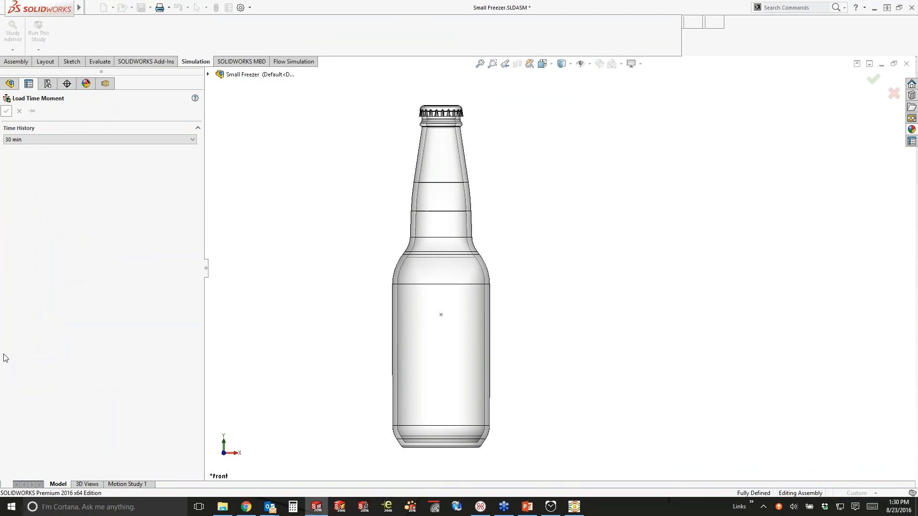
{"action": "right_click", "coordinate": [49, 381]}
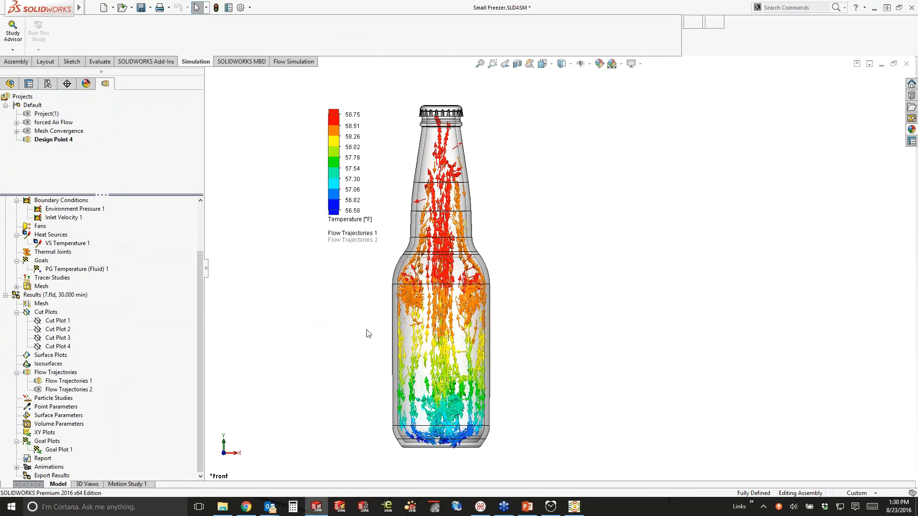
{"action": "scroll", "coordinate": [368, 334], "scroll_direction": "down", "scroll_amount": 2}
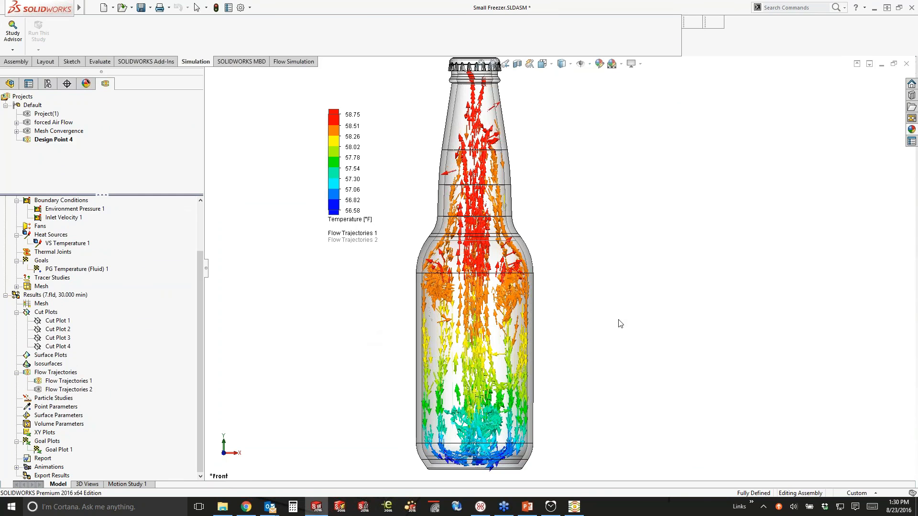
{"action": "scroll", "coordinate": [620, 324], "scroll_direction": "up", "scroll_amount": 2}
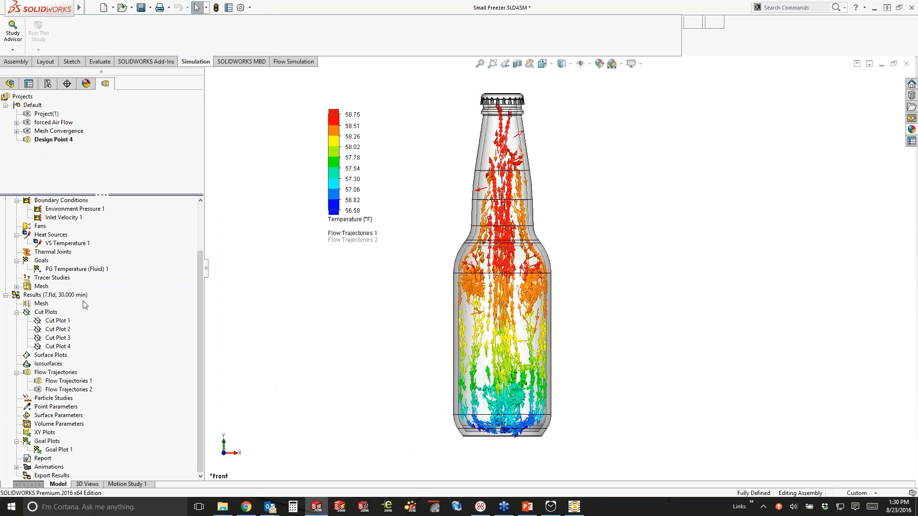
{"action": "right_click", "coordinate": [67, 381]}
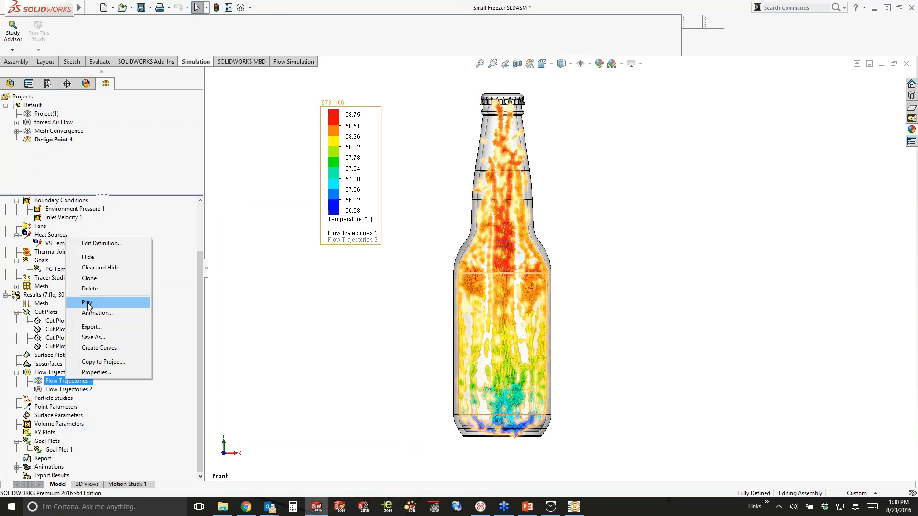
Play the Flow Trajectories 1 animation and zoom the view on the bottle
{"action": "left_click", "coordinate": [333, 373]}
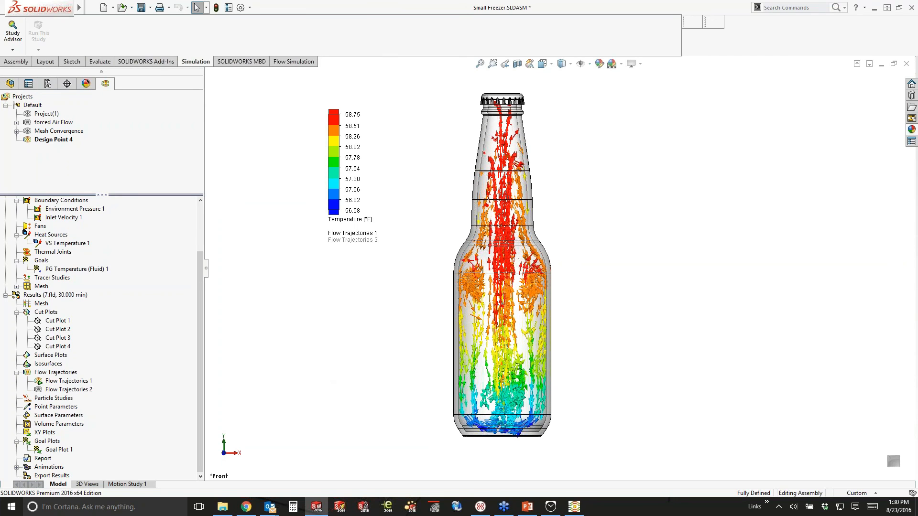
{"action": "scroll", "coordinate": [484, 350], "scroll_direction": "down", "scroll_amount": 1}
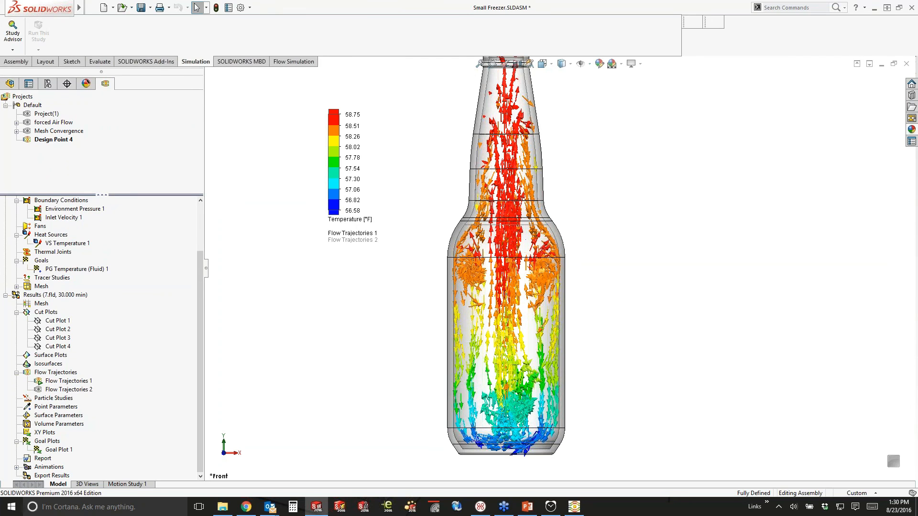